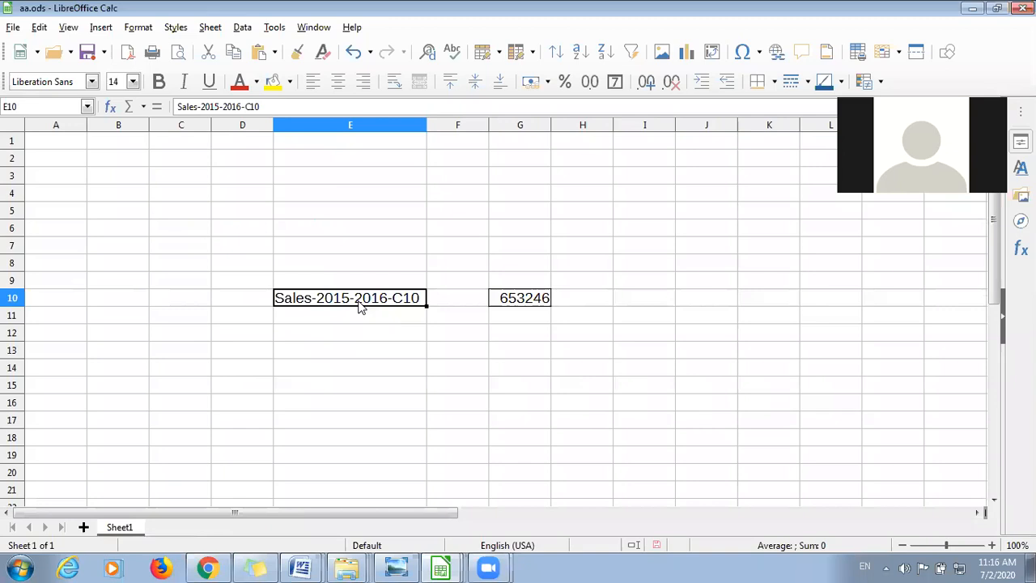
Clear the contents of cells E10 and G10
click(538, 300)
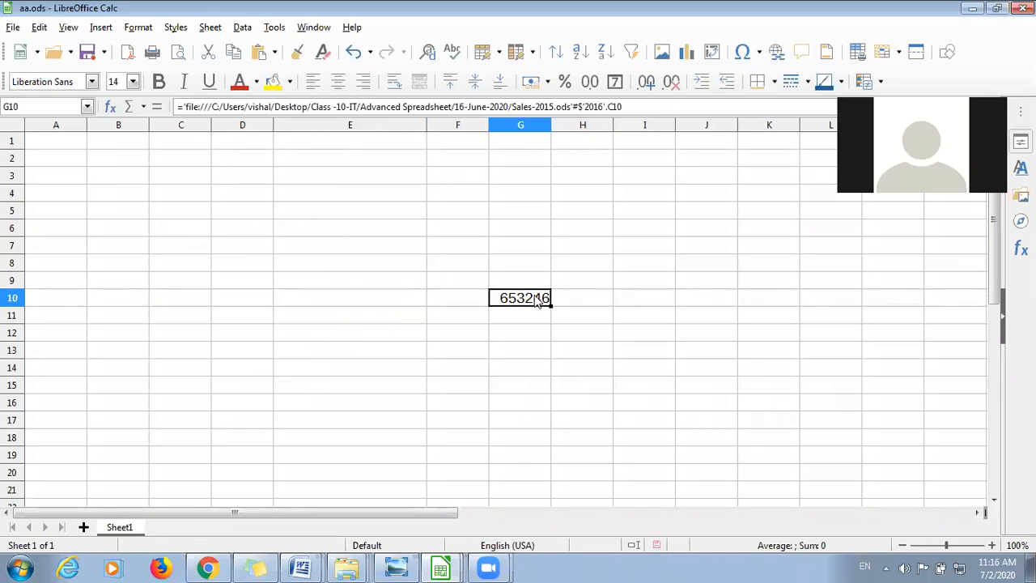
key(Delete)
click(266, 373)
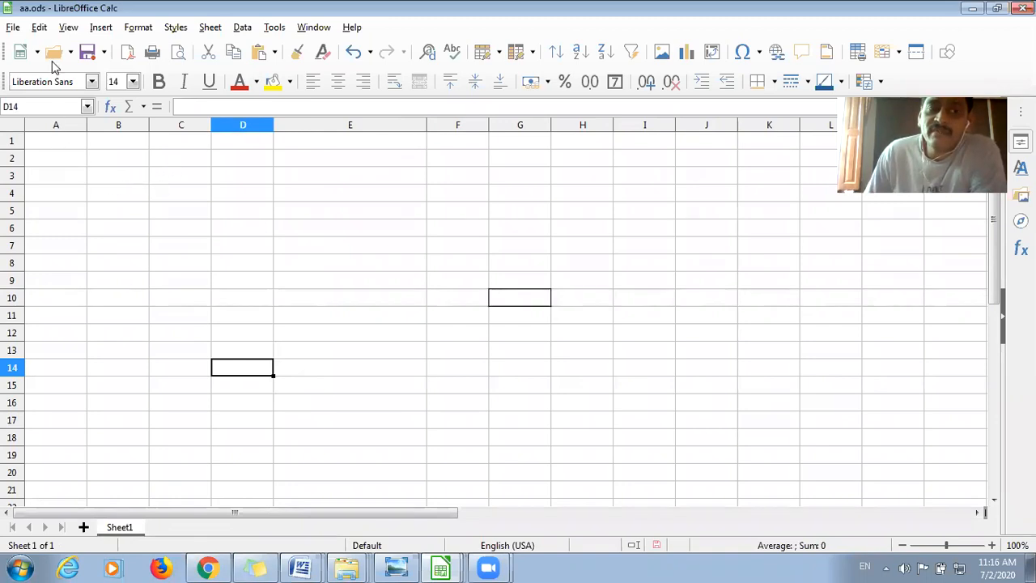
click(277, 229)
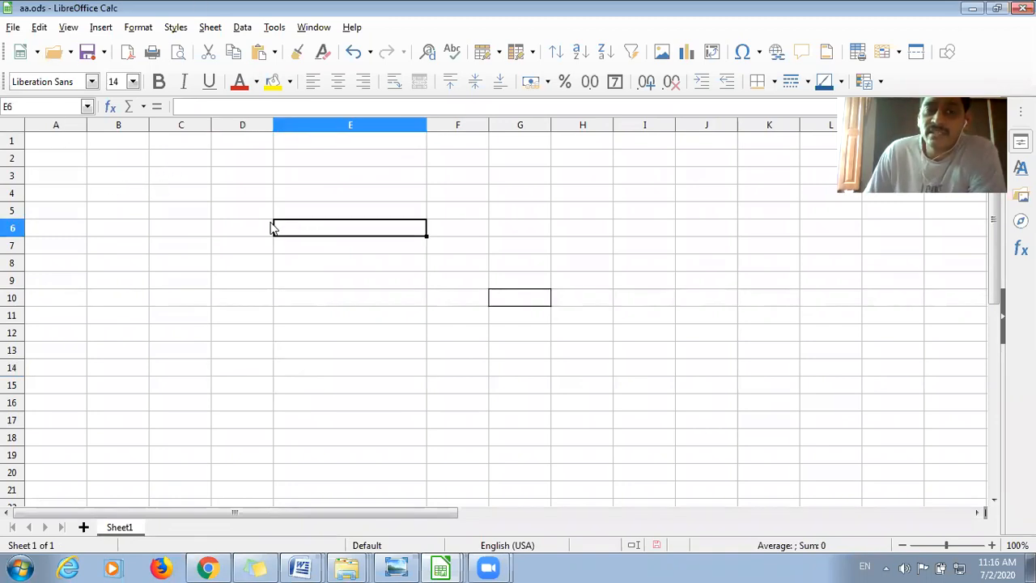
click(166, 192)
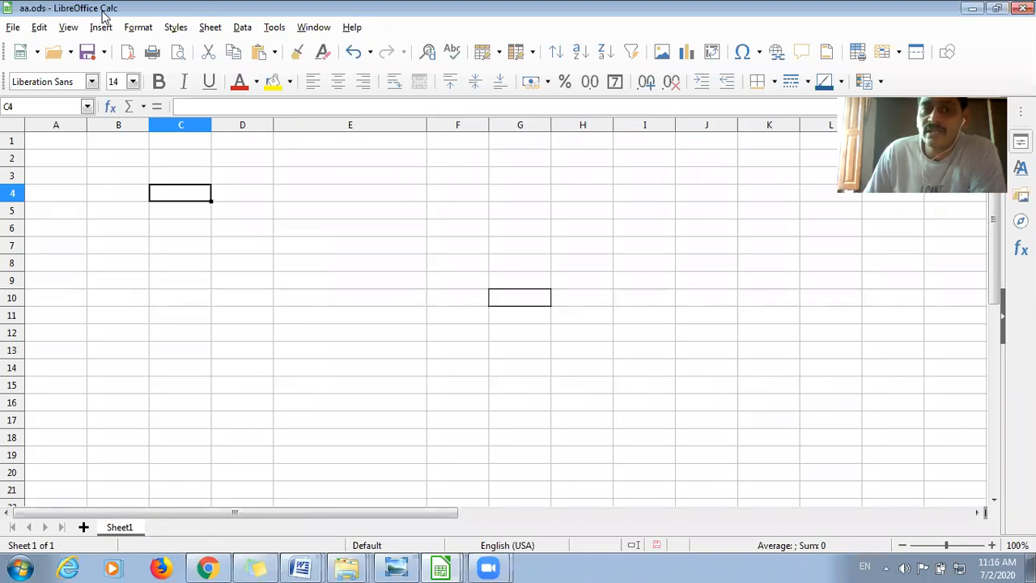
click(249, 262)
click(162, 209)
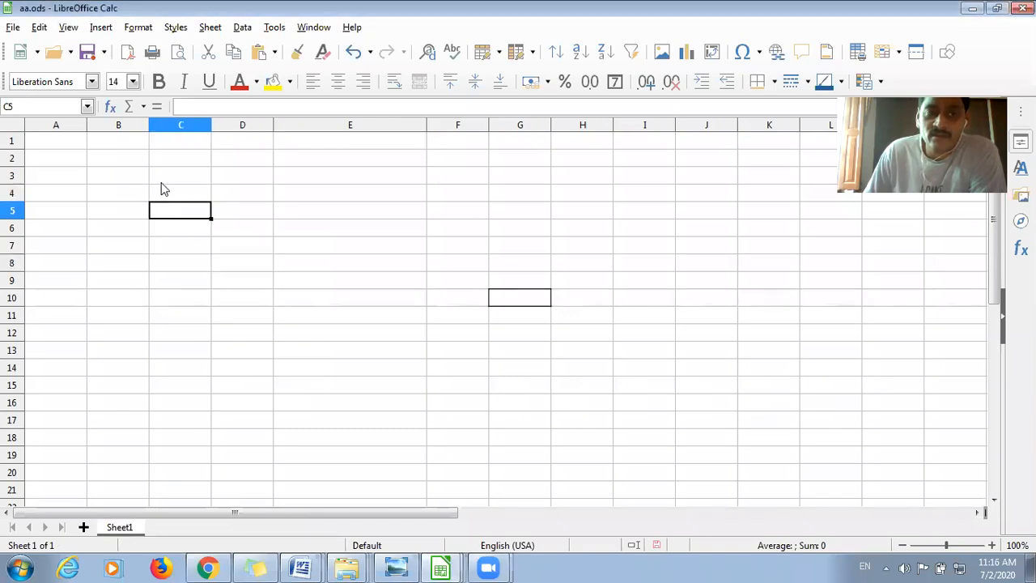
click(162, 178)
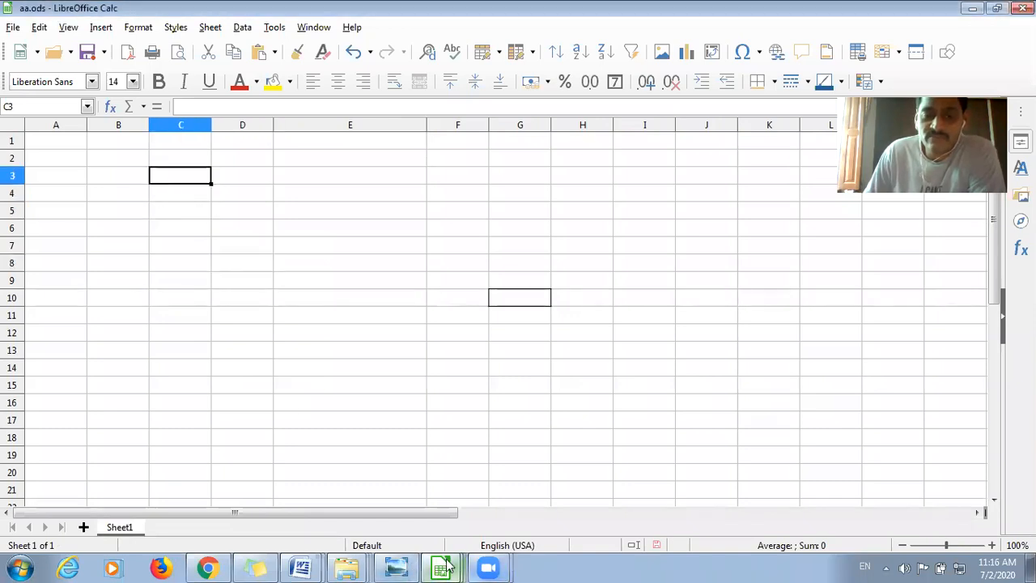
Check the Unit 2 Electronic Spreadsheet syllabus image in Windows Photo Viewer, and return to aa.ods in LibreOffice Calc
mouse_move(441, 567)
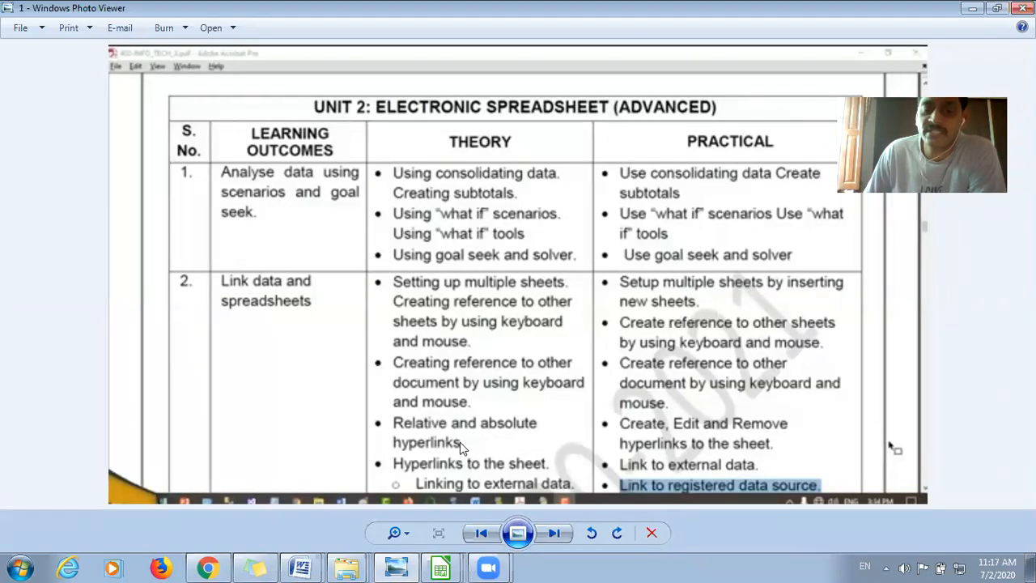
mouse_move(450, 566)
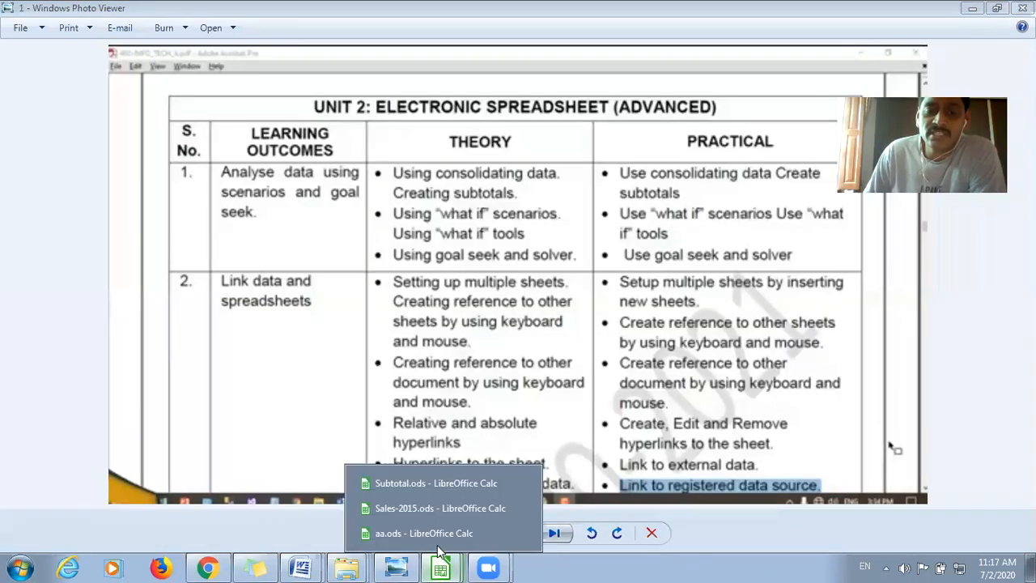
click(451, 534)
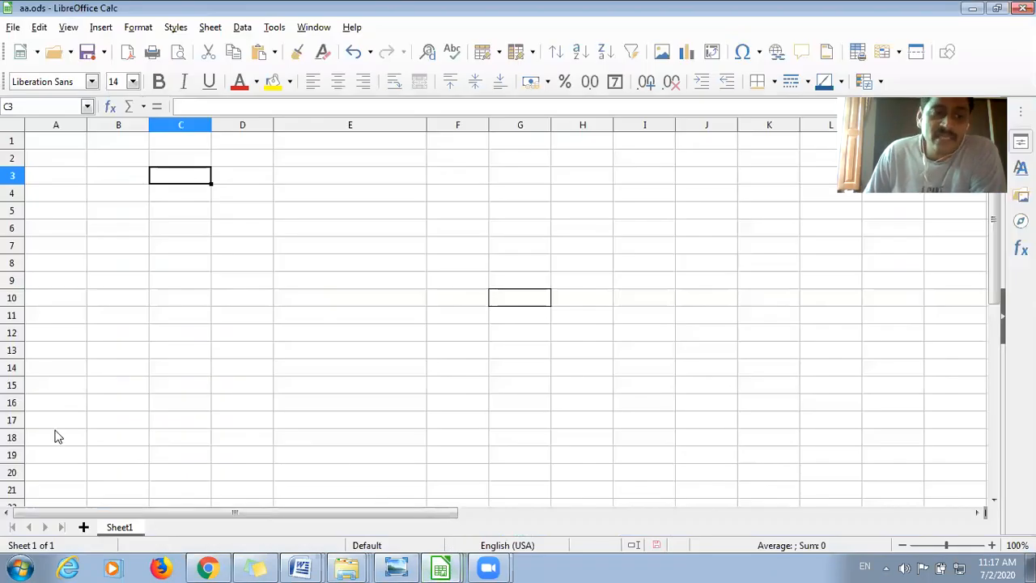
click(322, 254)
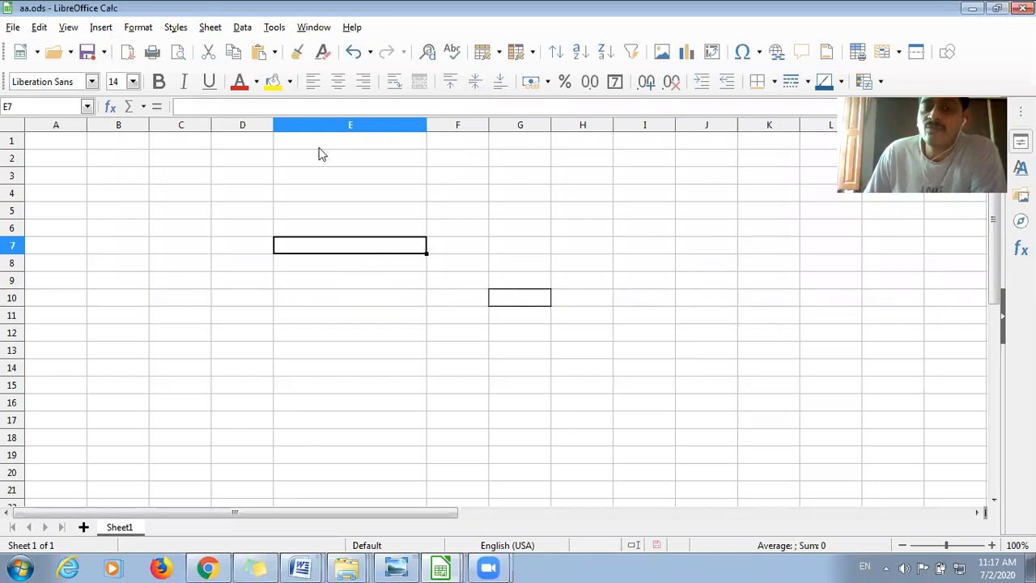
click(625, 301)
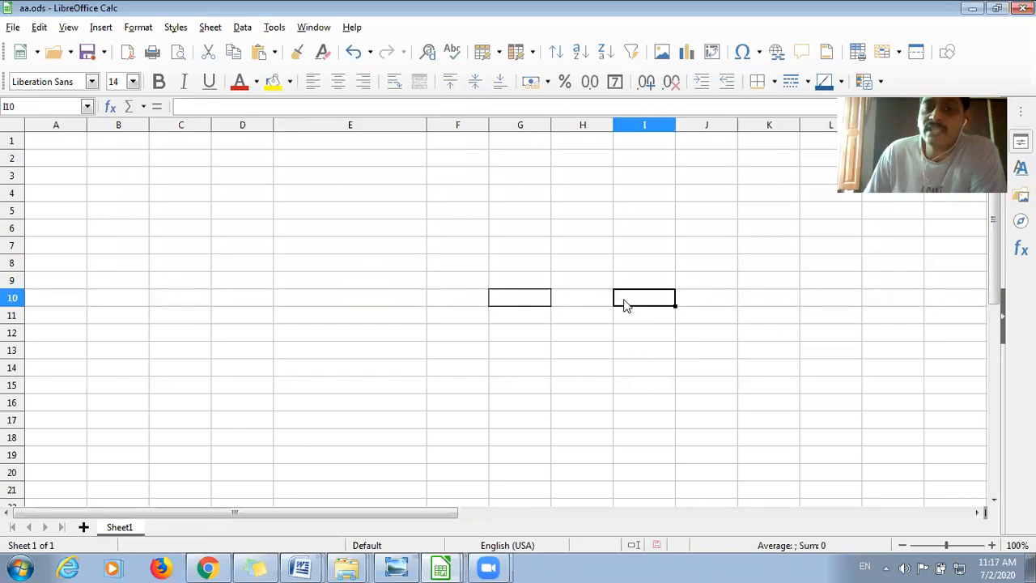
click(521, 306)
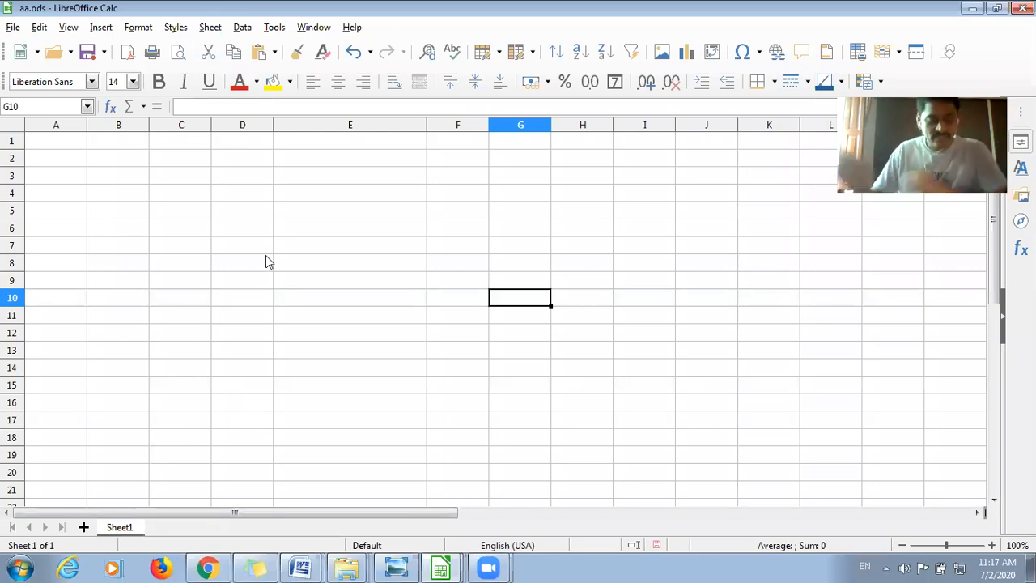
Find and start Microsoft Office Excel 2007 with a blank workbook
key(super)
text(e)
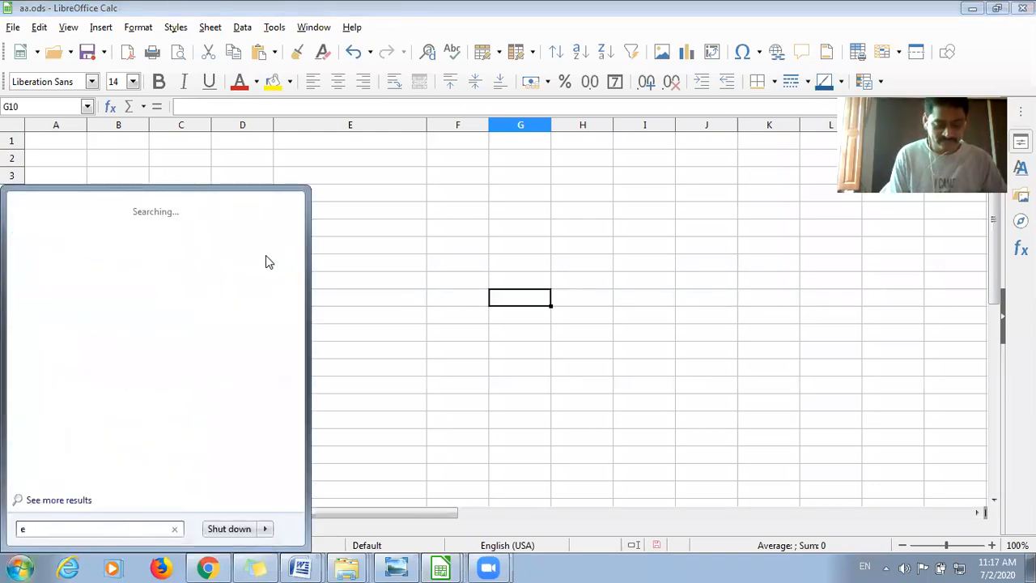
text(xcel)
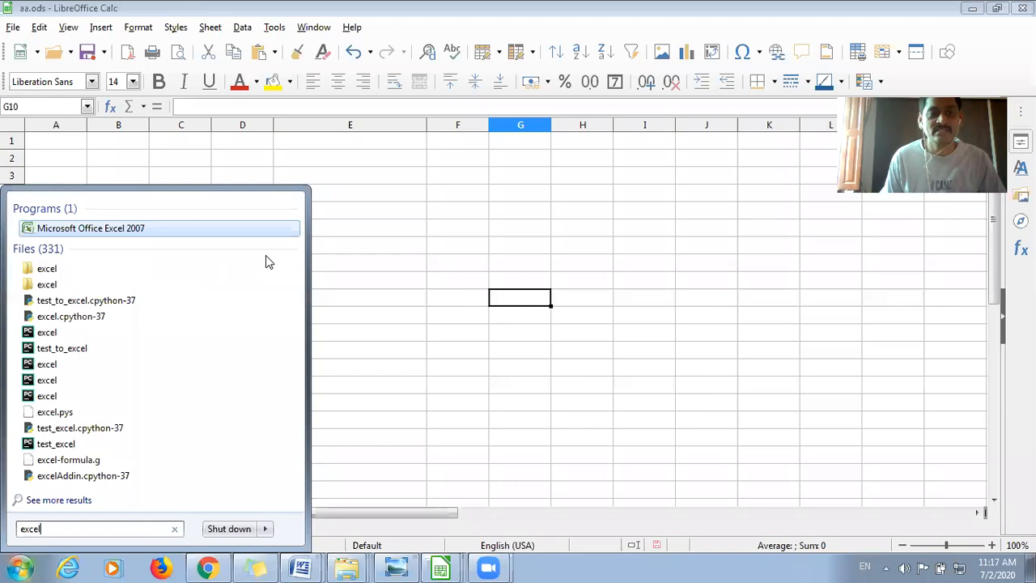
key(Return)
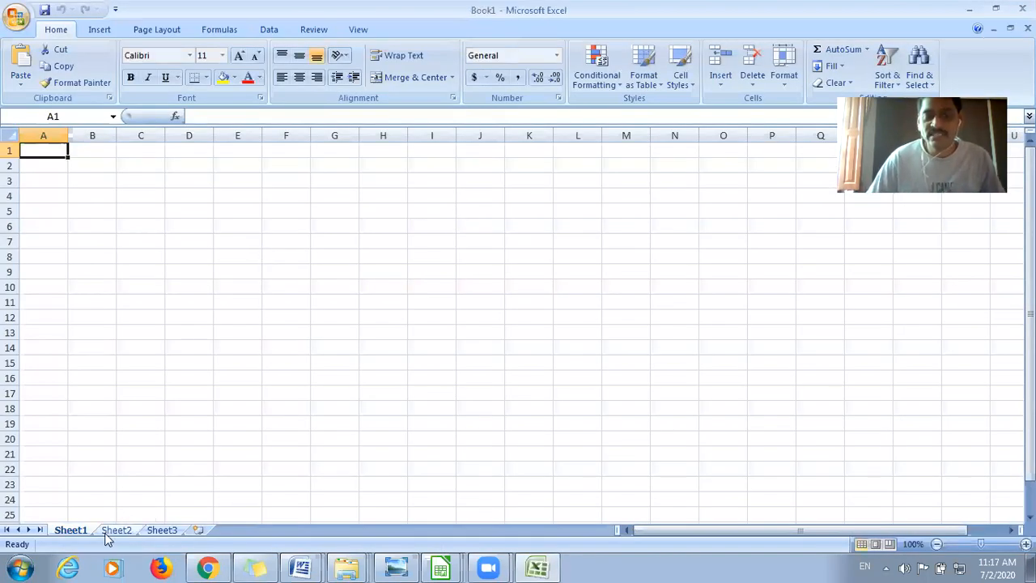
Look through Sheet2 and Sheet3 of the blank Excel workbook, comparing it with aa.ods and ending in LibreOffice Calc
click(116, 532)
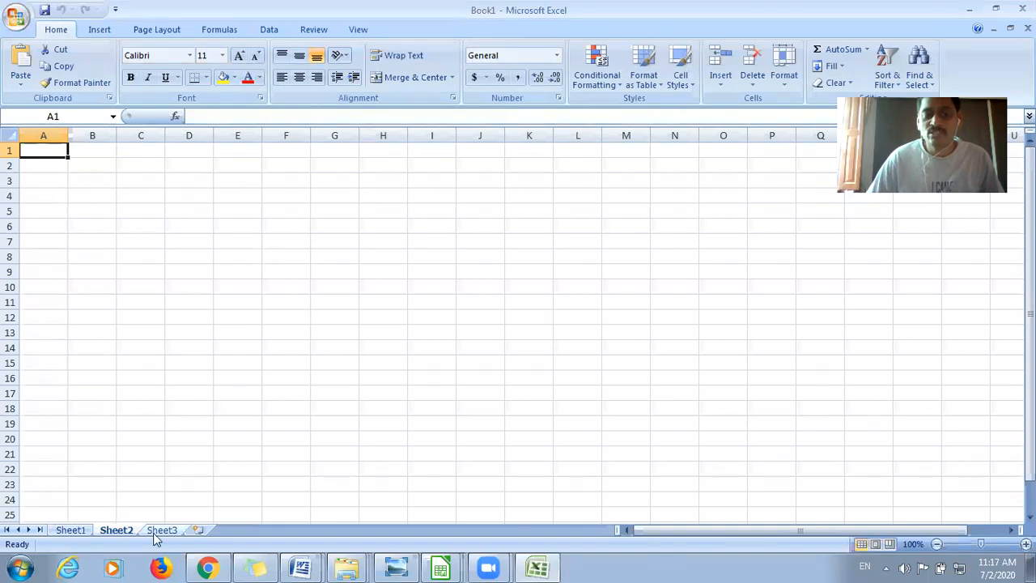
click(158, 534)
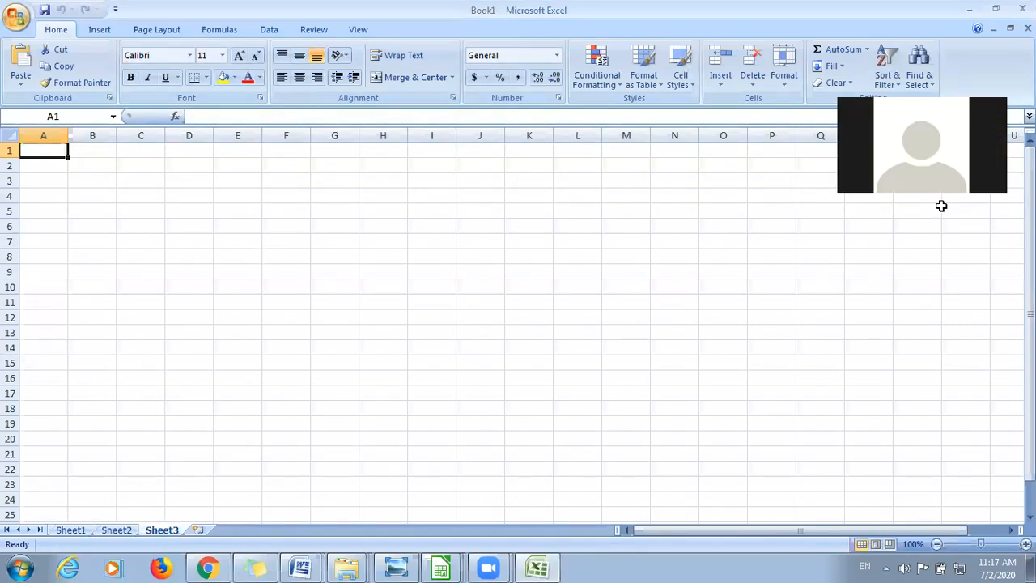
click(971, 12)
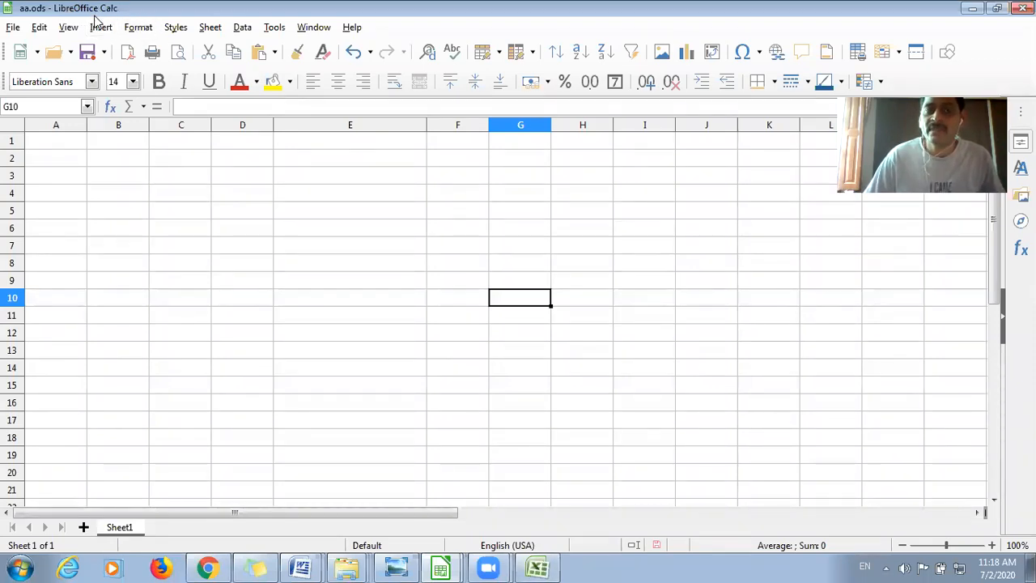
click(537, 566)
click(120, 532)
click(158, 533)
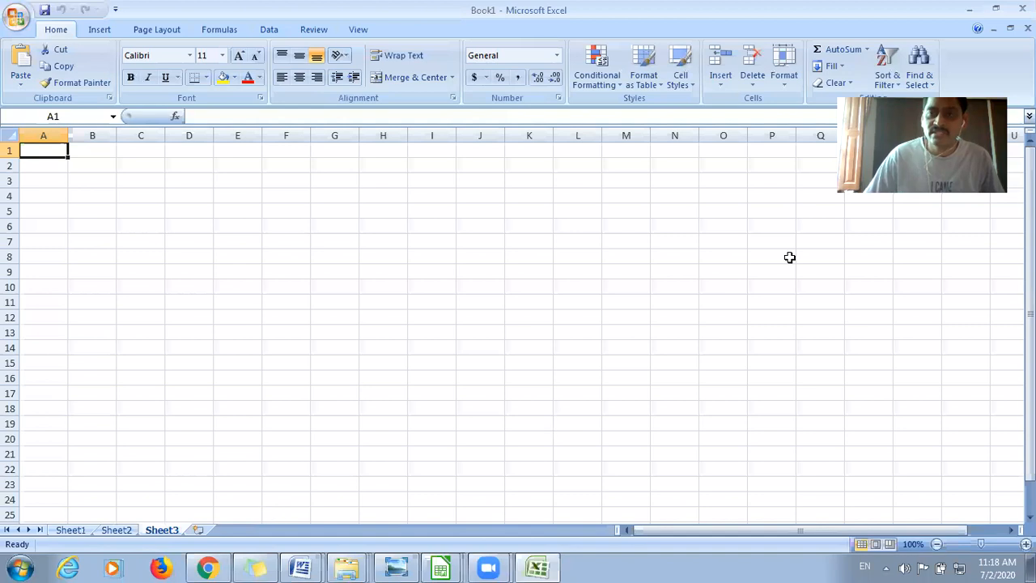
key(alt+Tab)
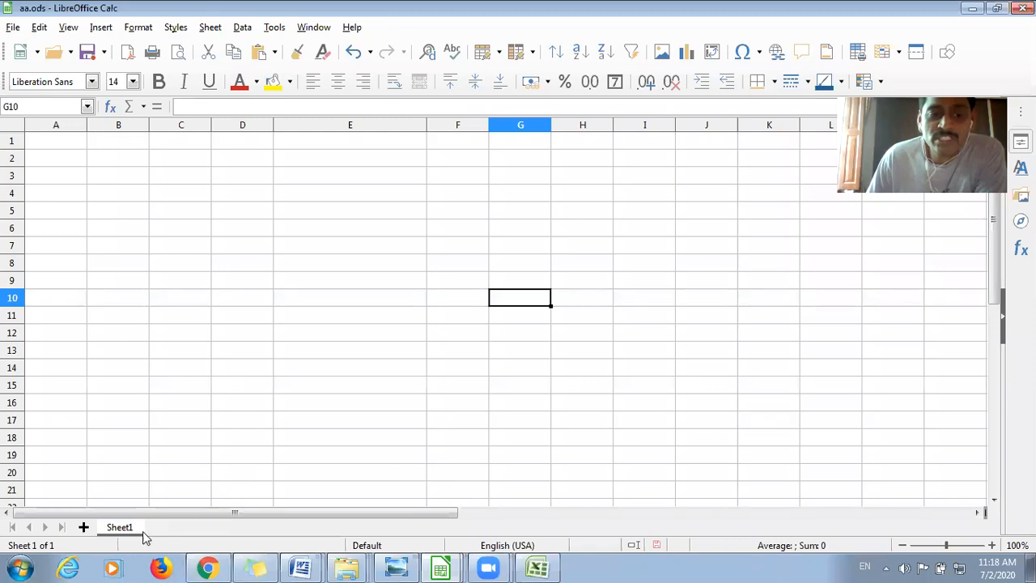
click(282, 199)
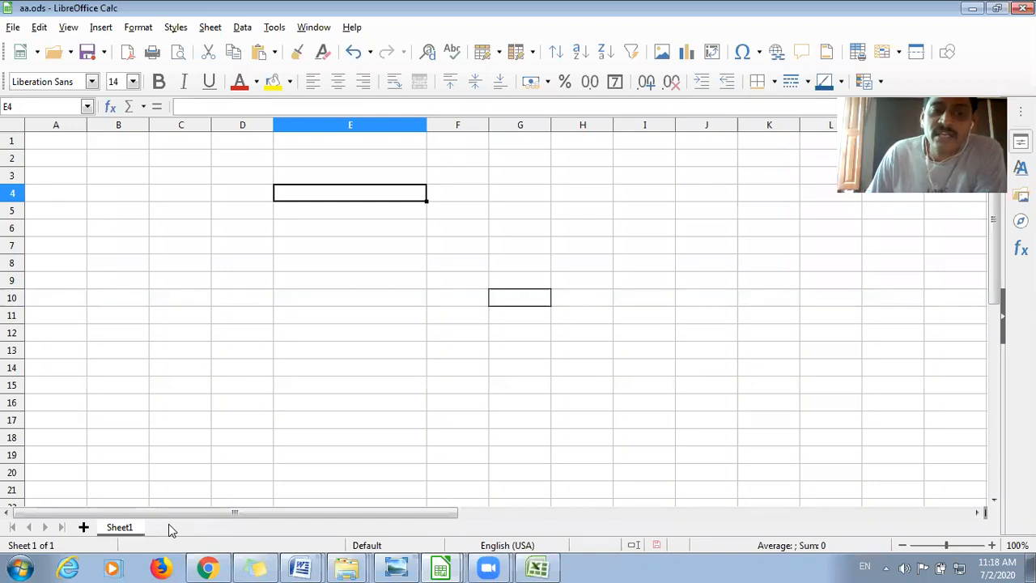
click(186, 247)
click(217, 293)
click(283, 264)
click(202, 240)
click(191, 197)
click(196, 243)
click(227, 242)
click(183, 229)
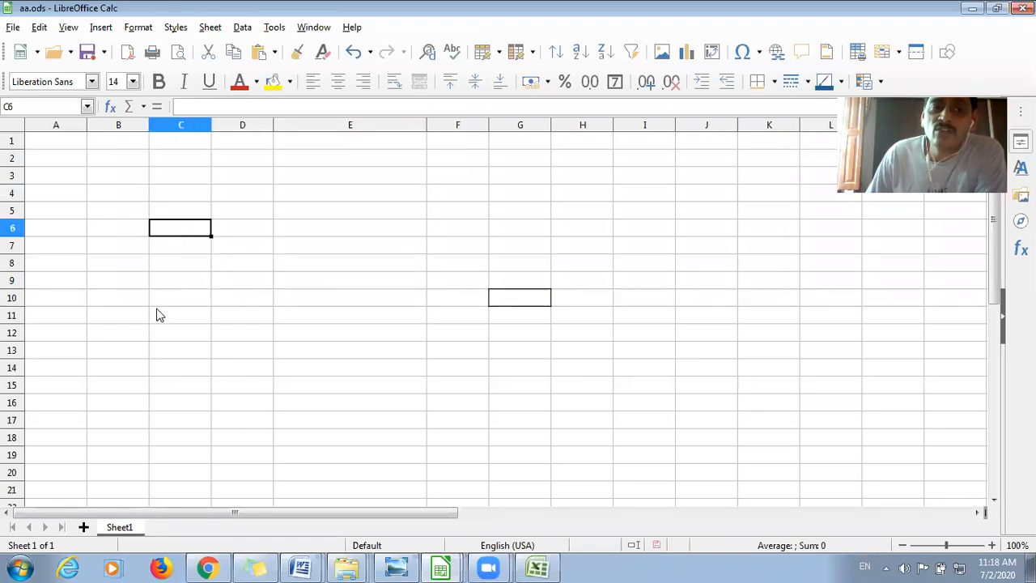
Add a new sheet after Sheet1 in aa.ods and delete that sheet again
click(84, 527)
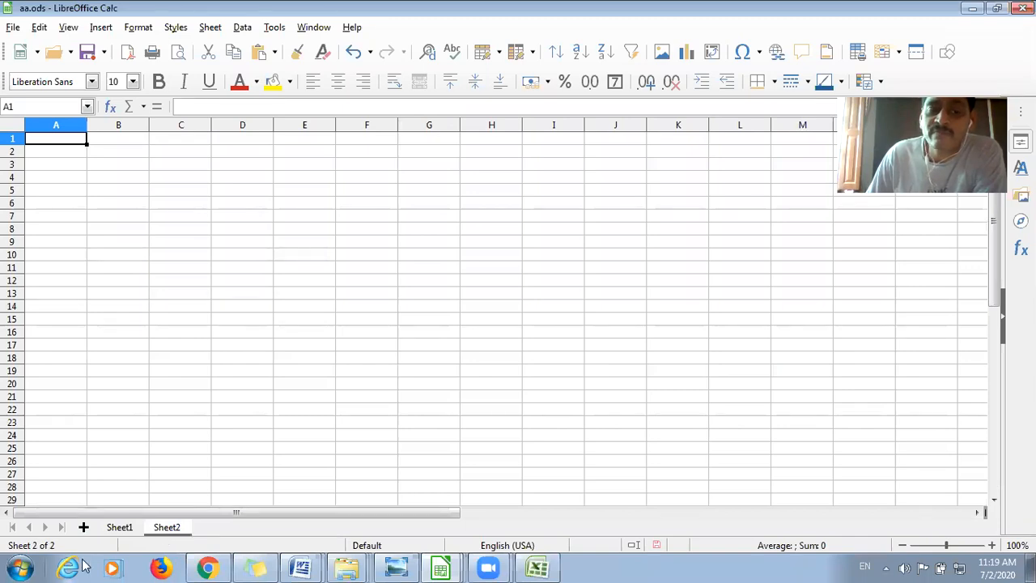
right_click(166, 530)
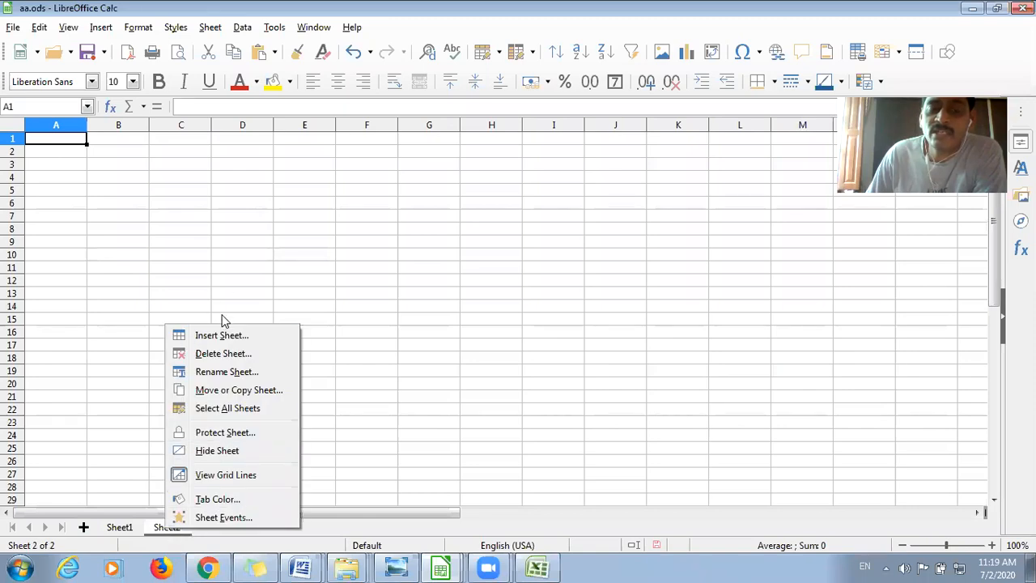
click(207, 355)
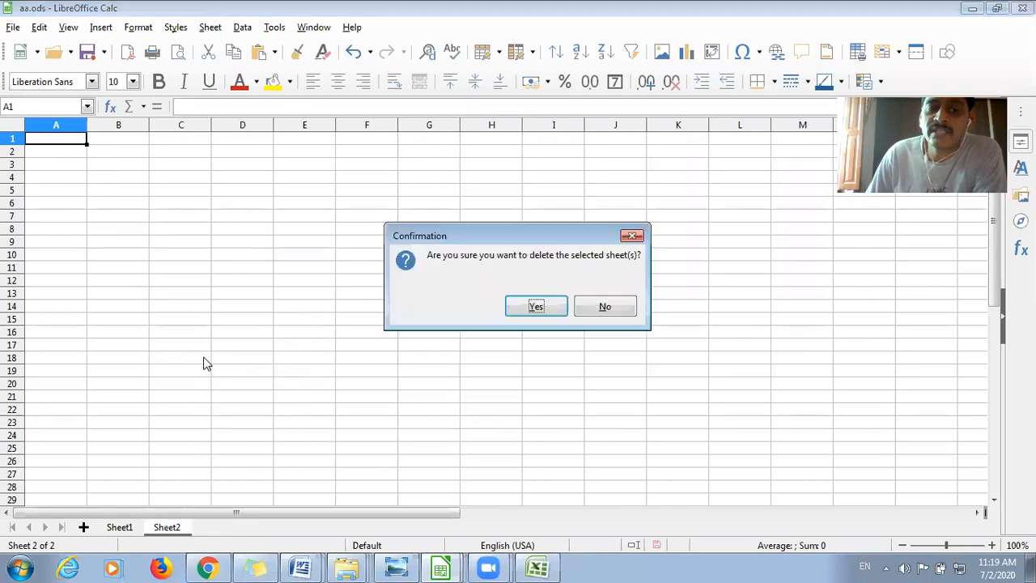
click(539, 307)
click(164, 267)
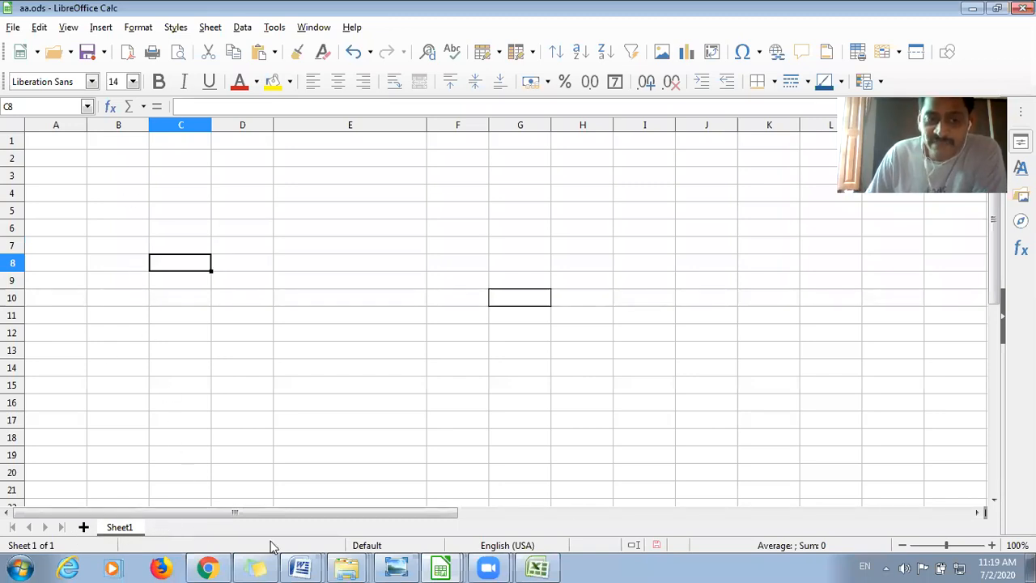
Review the position, number of sheets and name options for inserting a sheet, and close the Insert Sheet dialog without inserting anything
right_click(158, 525)
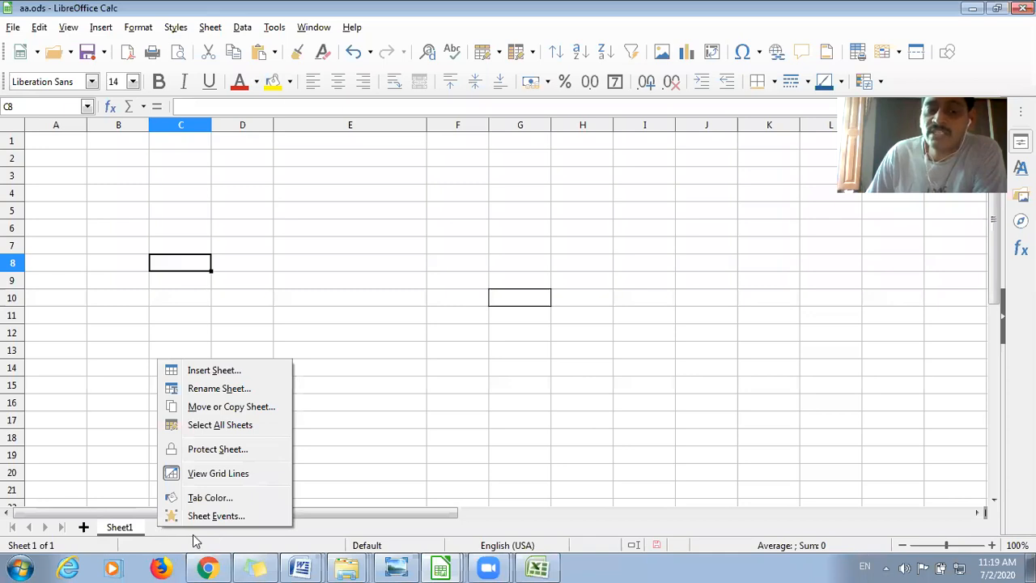
click(175, 537)
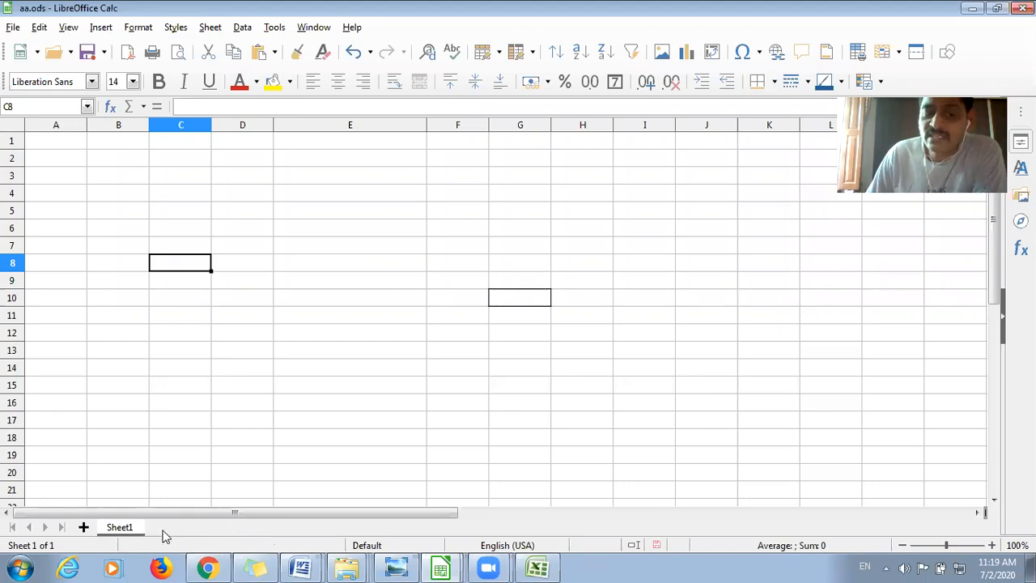
right_click(164, 535)
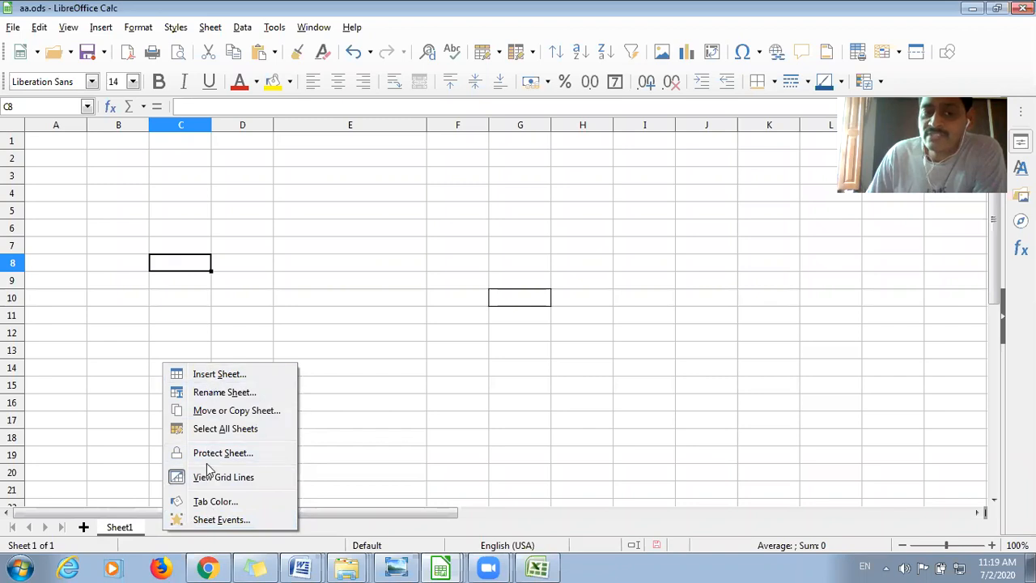
click(228, 376)
drag(481, 121, 449, 160)
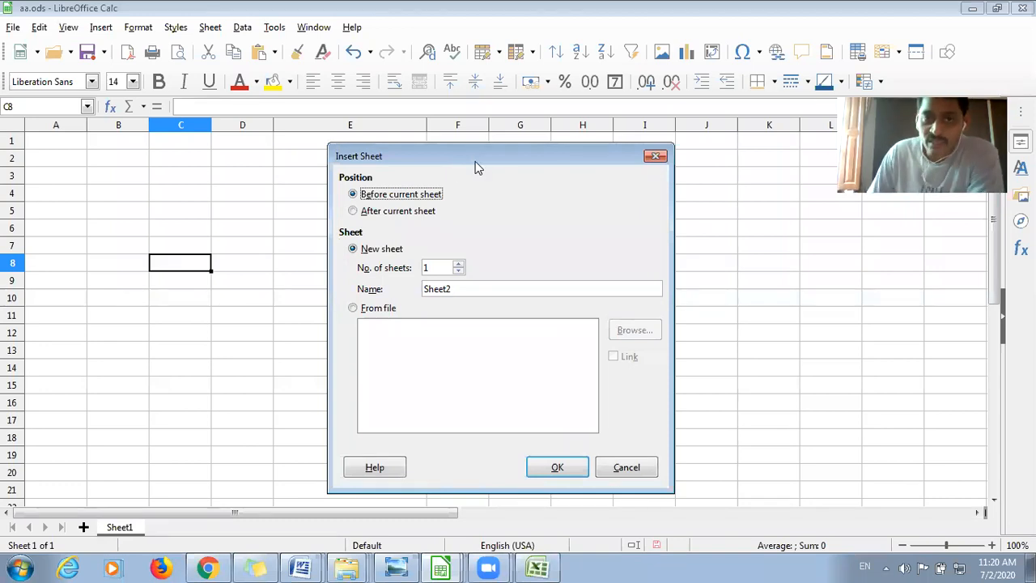
drag(477, 166, 485, 166)
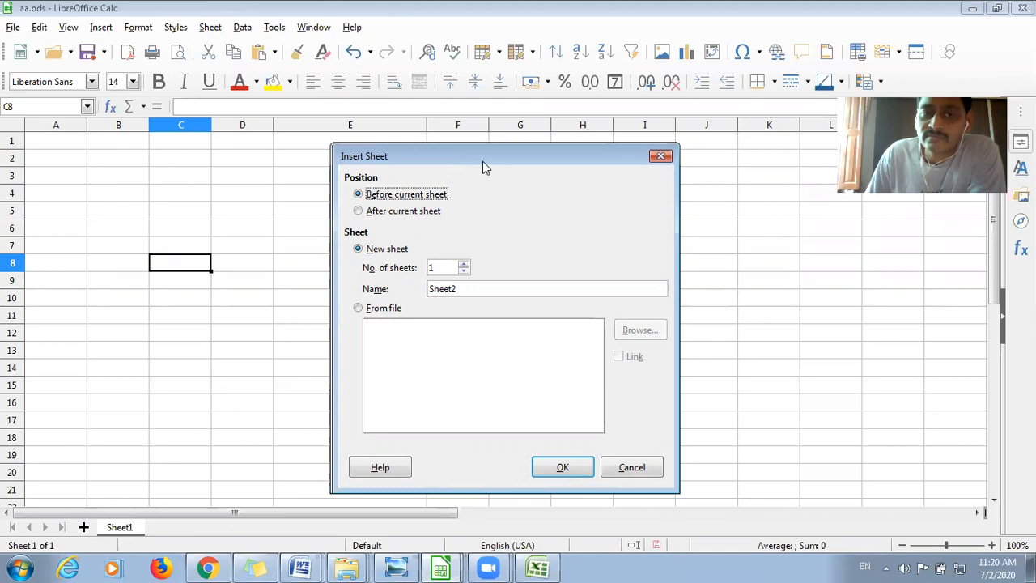
drag(482, 162, 486, 157)
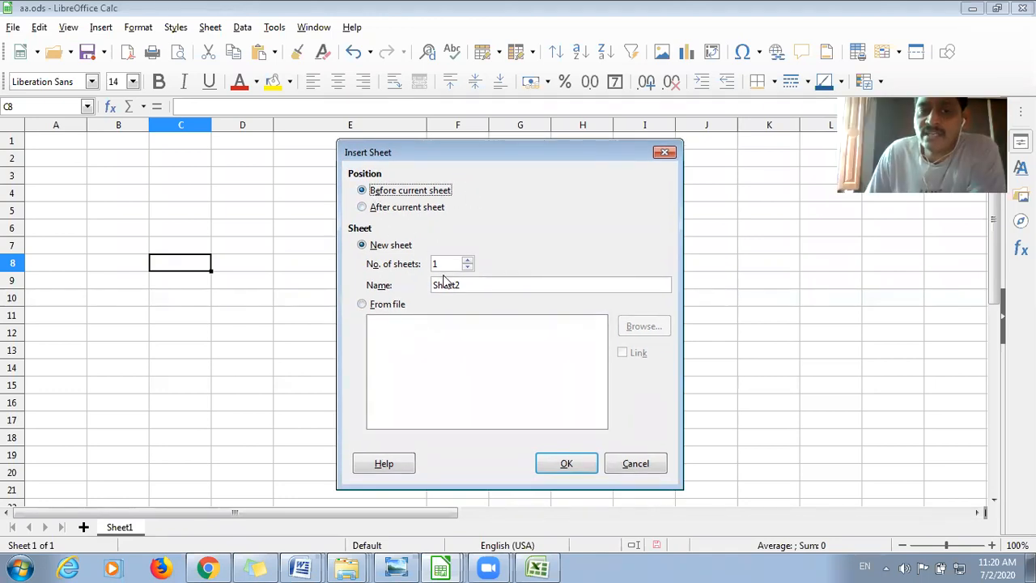
click(665, 153)
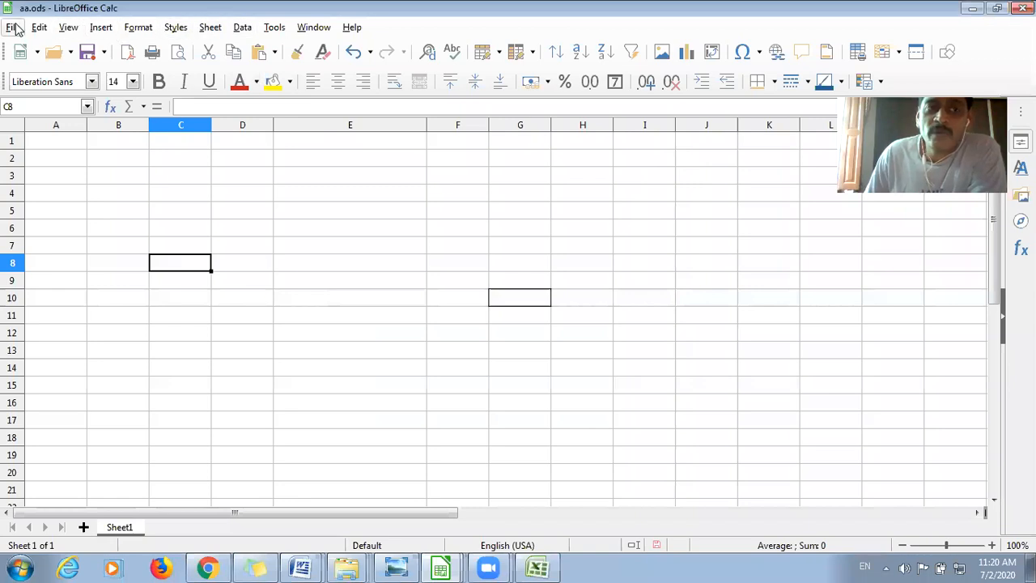
Start inserting a new sheet in aa.ods and set its position to after the current sheet
click(220, 29)
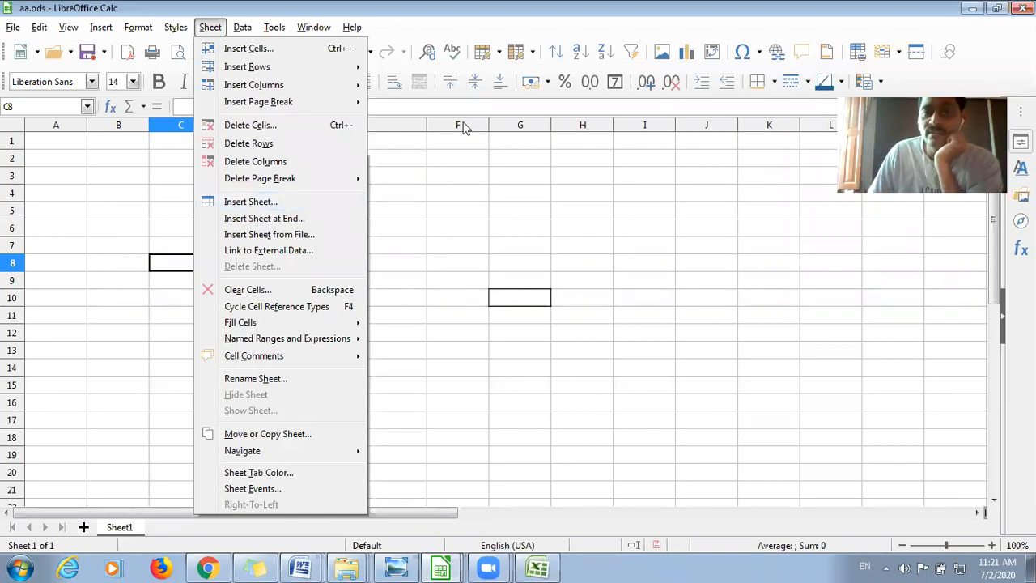
click(216, 205)
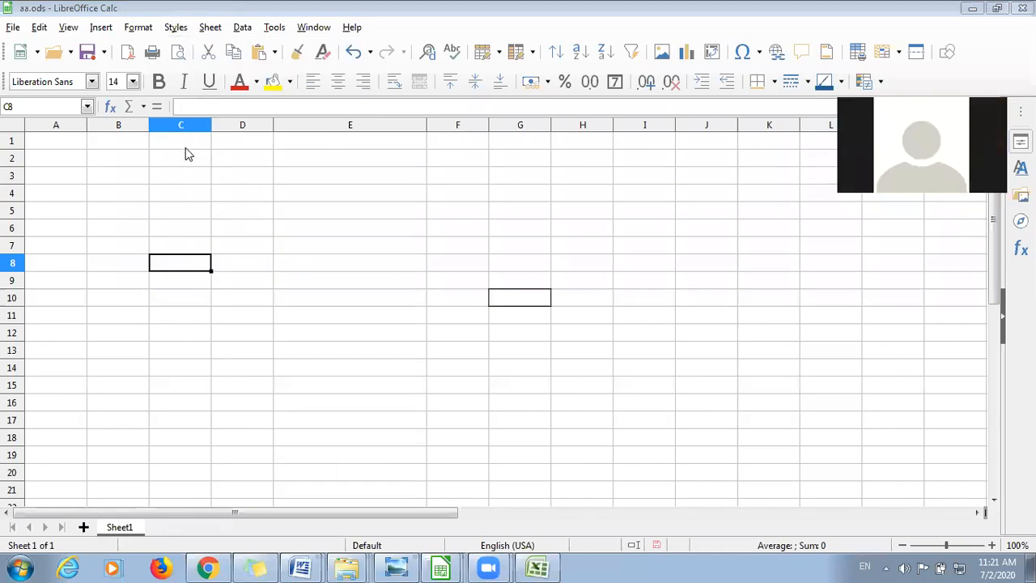
key(alt+s)
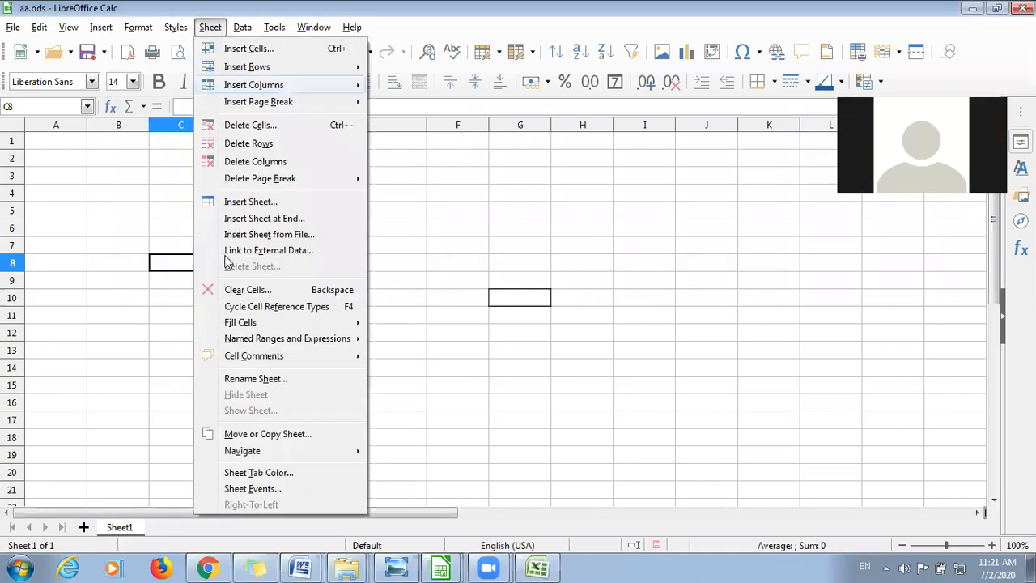
click(258, 205)
drag(406, 111, 386, 136)
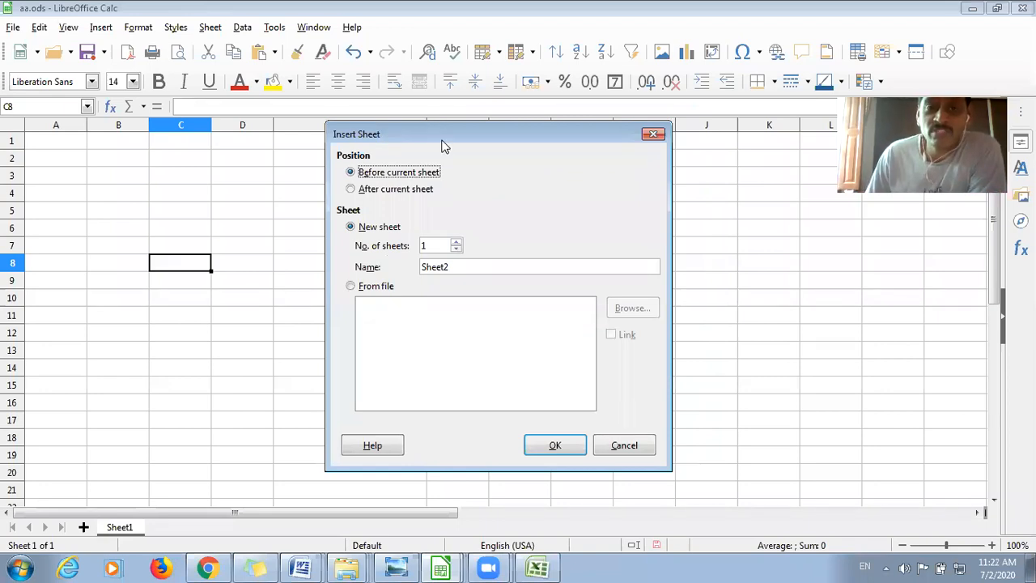
drag(447, 136, 497, 122)
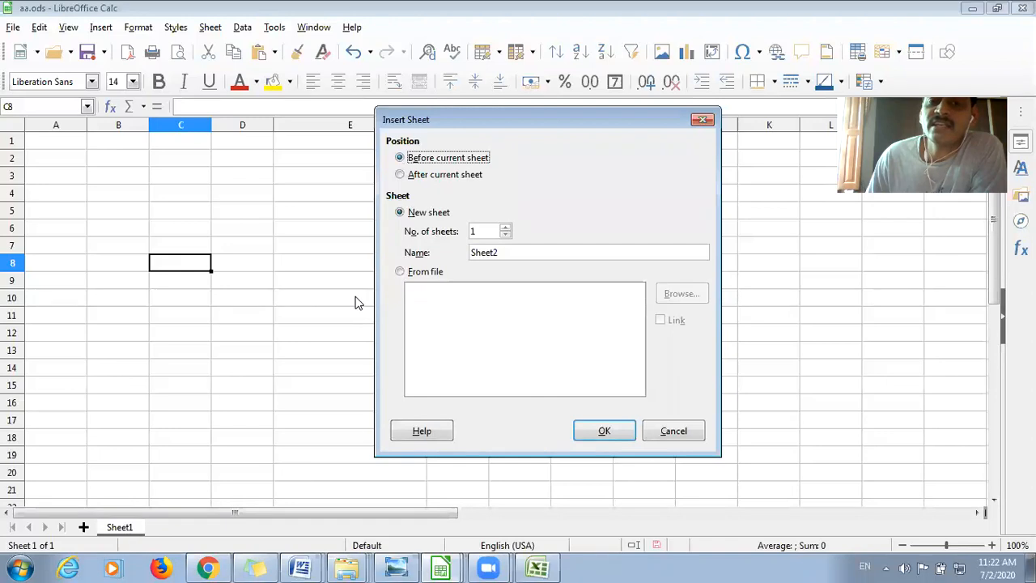
click(400, 176)
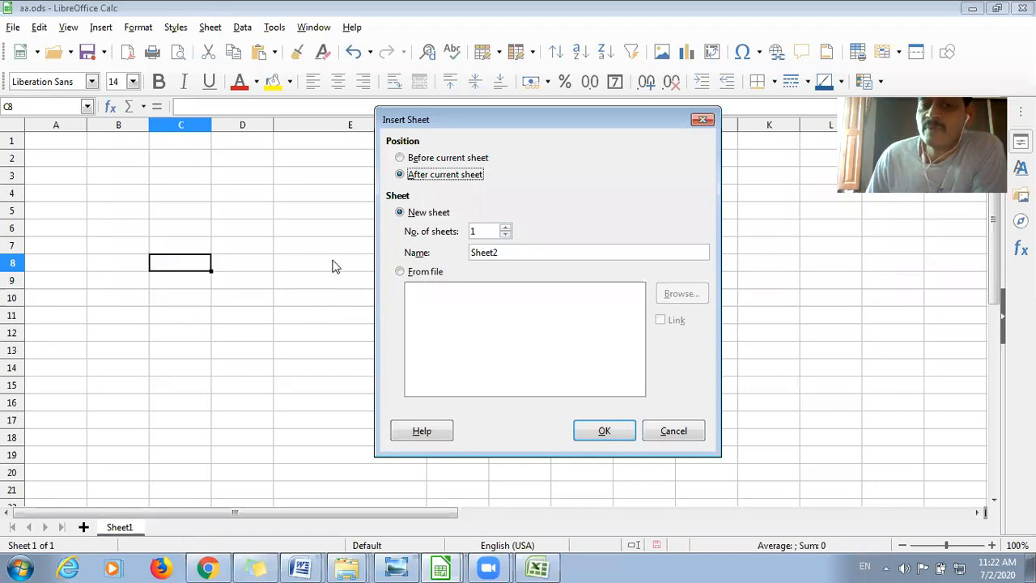
click(406, 159)
click(400, 176)
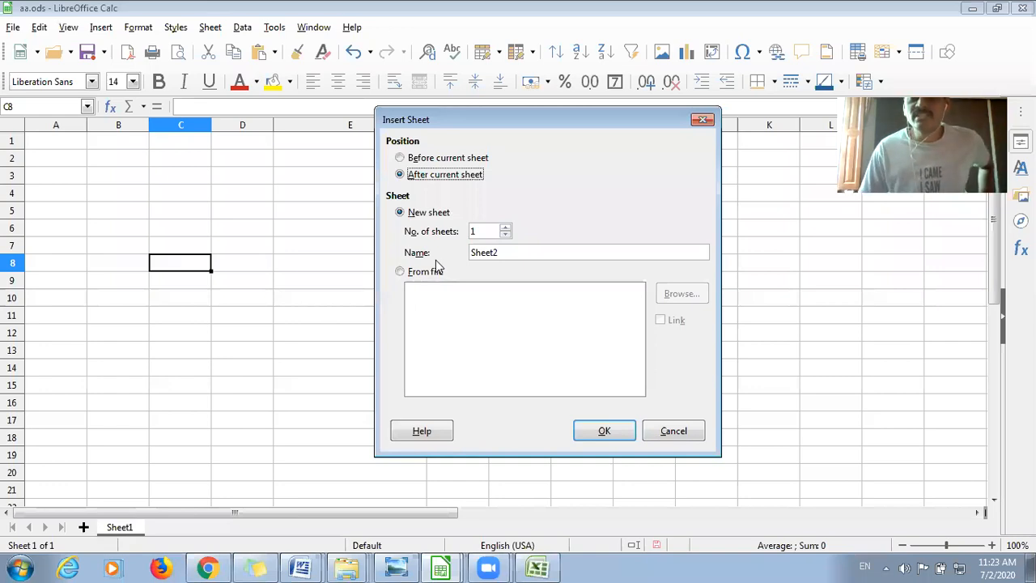
Set the number of new sheets to 2, insert them after Sheet1 and look through them
click(505, 228)
click(505, 228)
click(505, 227)
click(505, 227)
click(504, 229)
click(505, 234)
click(504, 235)
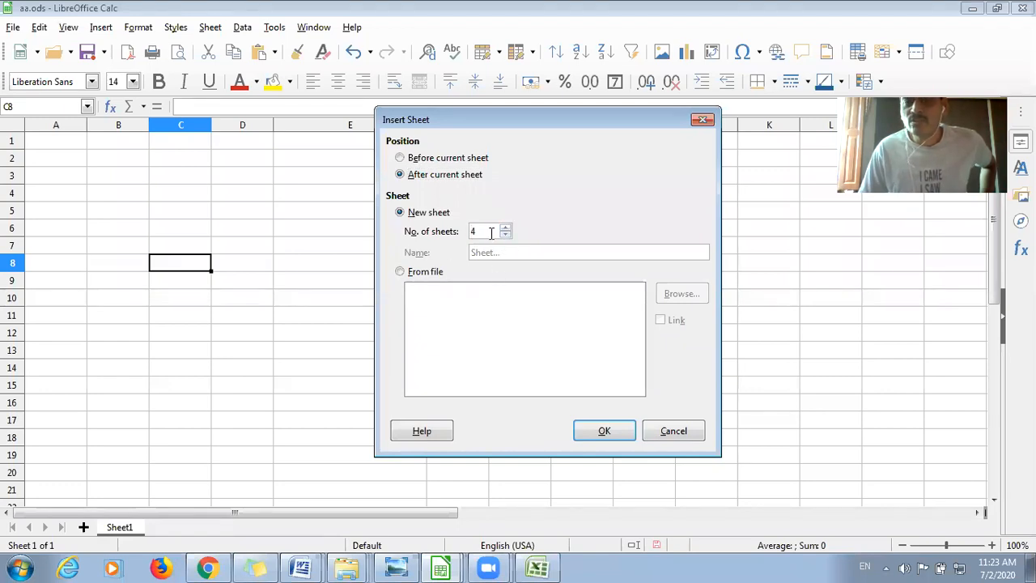
click(505, 235)
click(505, 234)
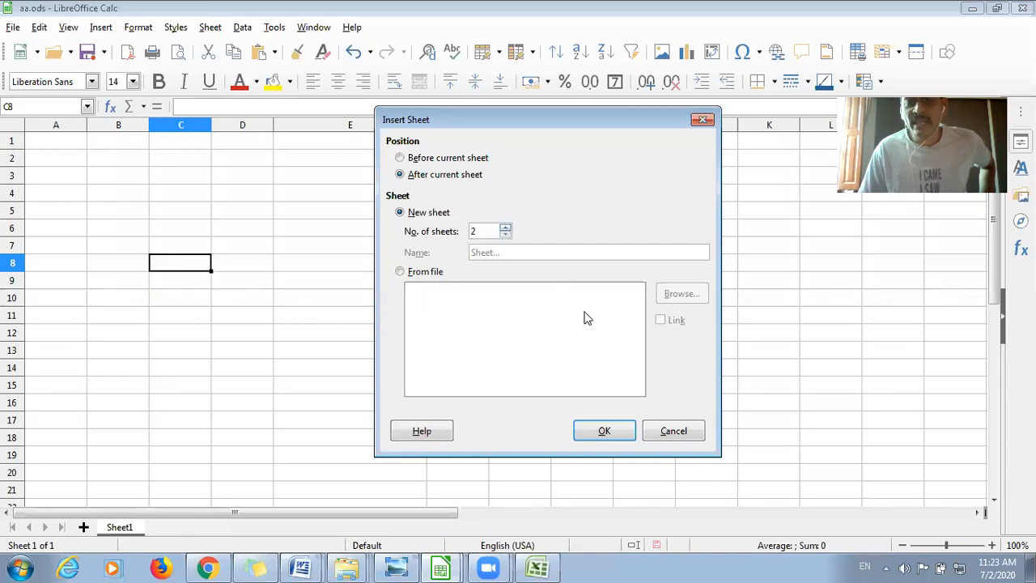
click(601, 431)
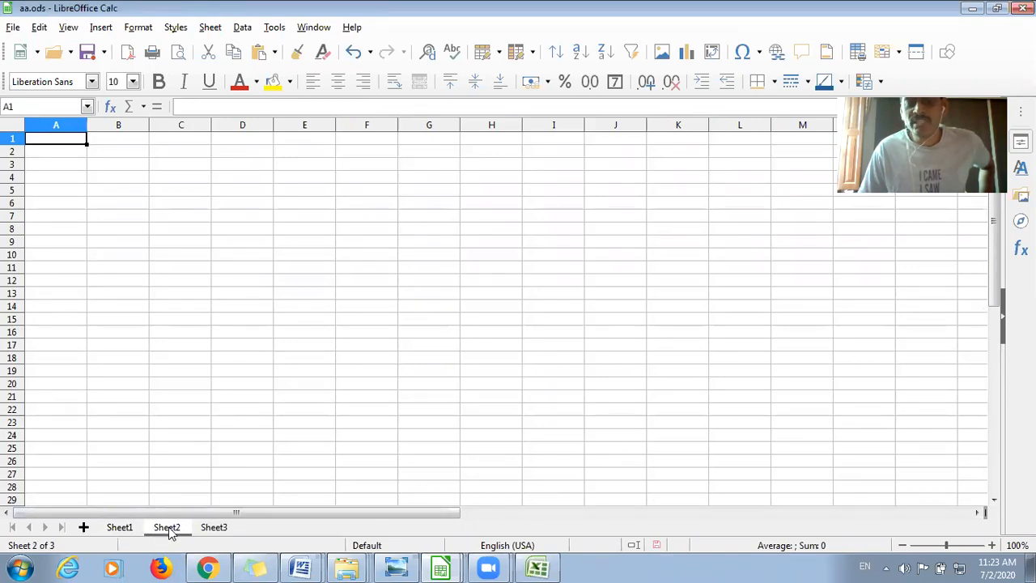
click(217, 530)
click(224, 525)
click(184, 526)
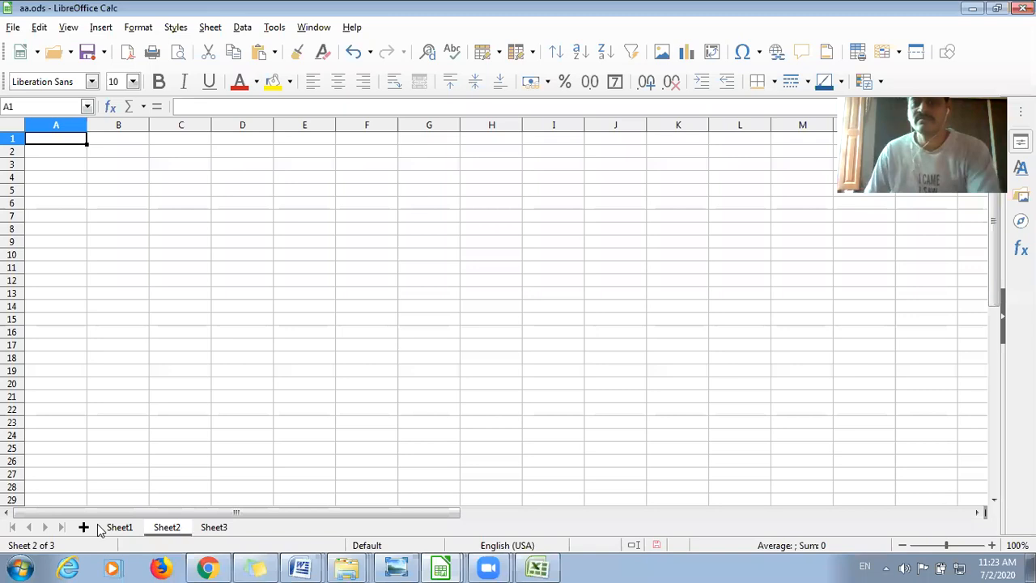
Delete Sheet3 and Sheet2 from the spreadsheet, confirming each deletion
right_click(220, 527)
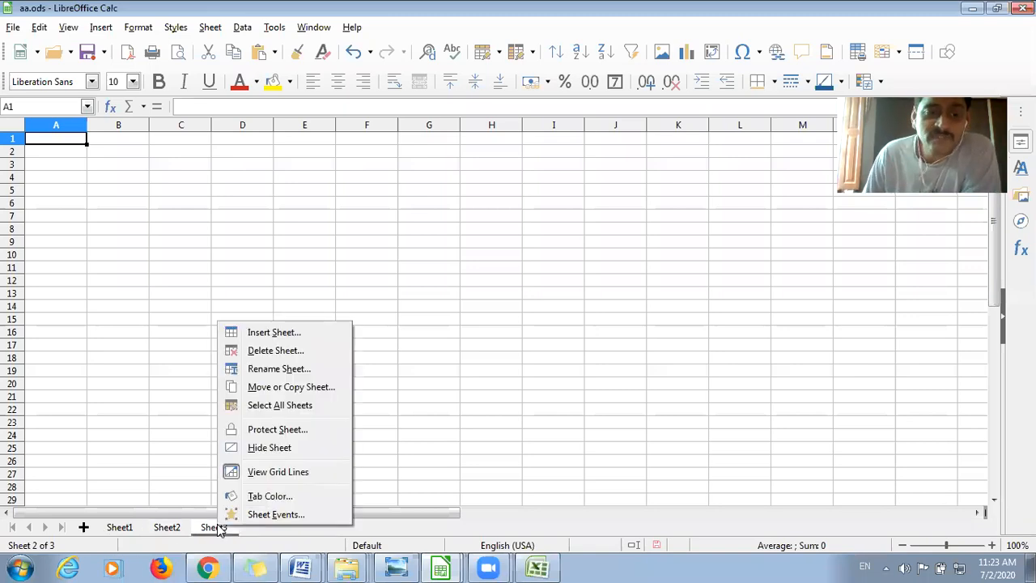
click(275, 350)
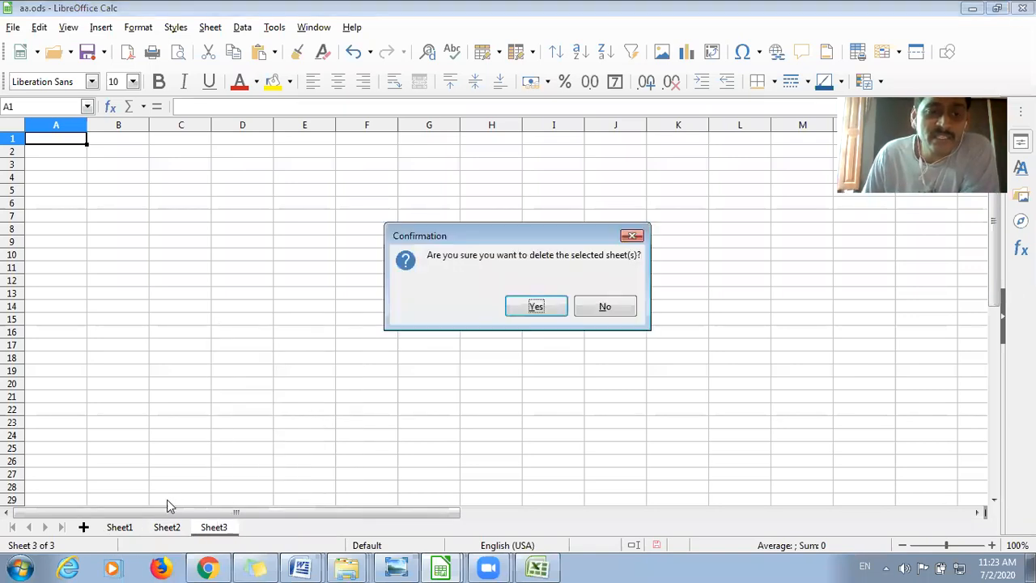
click(536, 308)
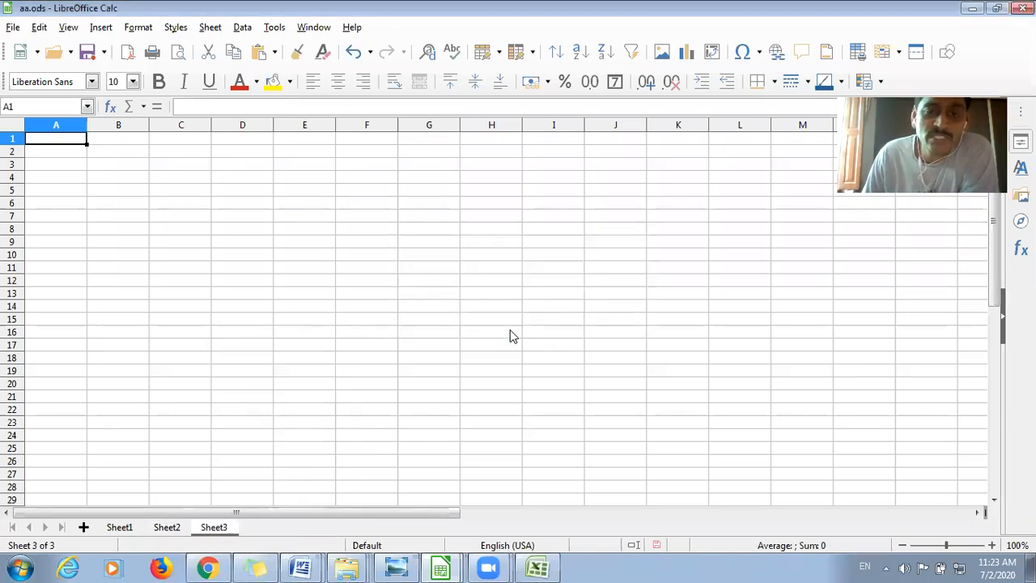
right_click(160, 529)
click(225, 359)
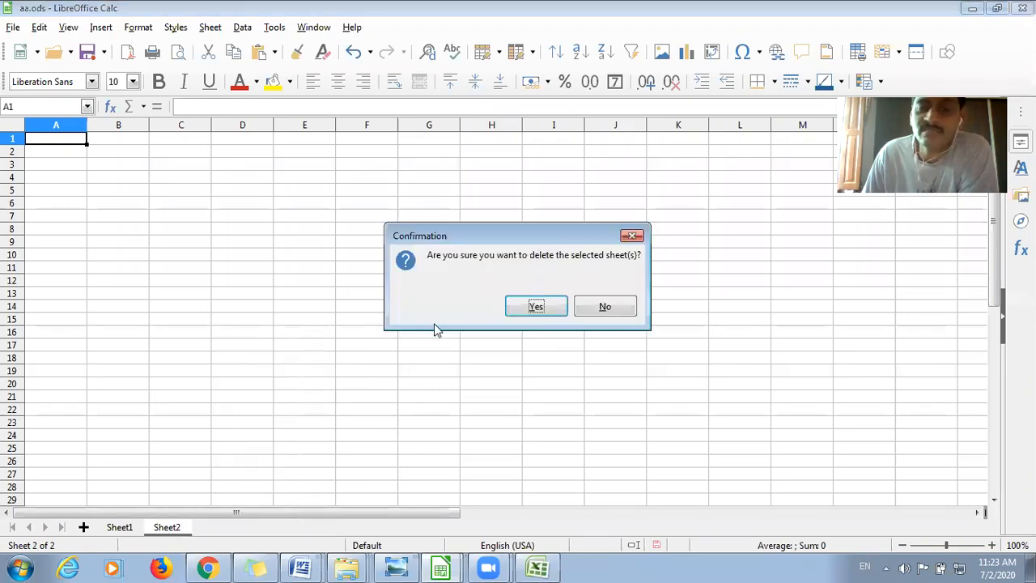
click(537, 307)
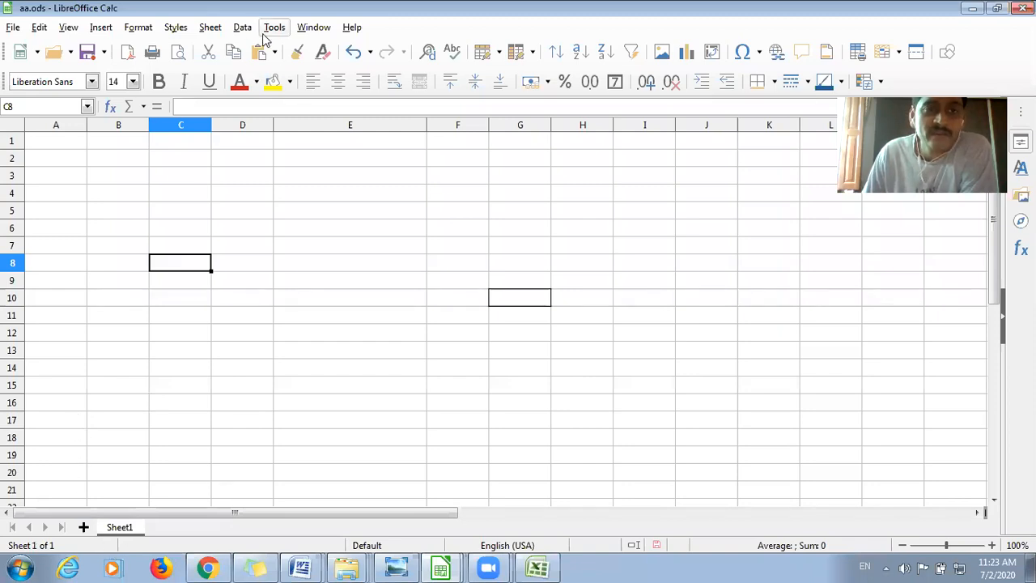
Insert two new sheets before Sheet1
click(214, 29)
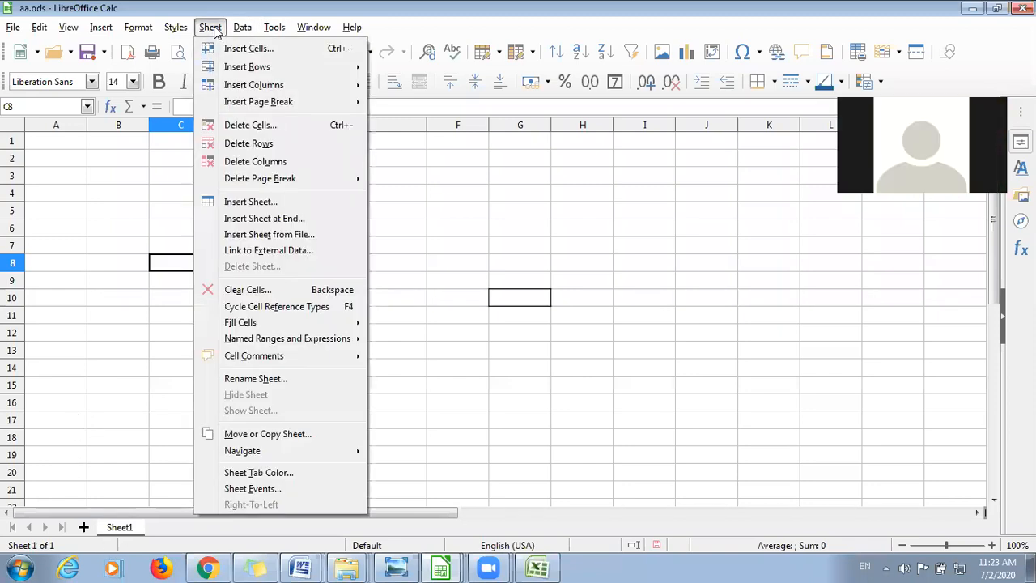
click(254, 204)
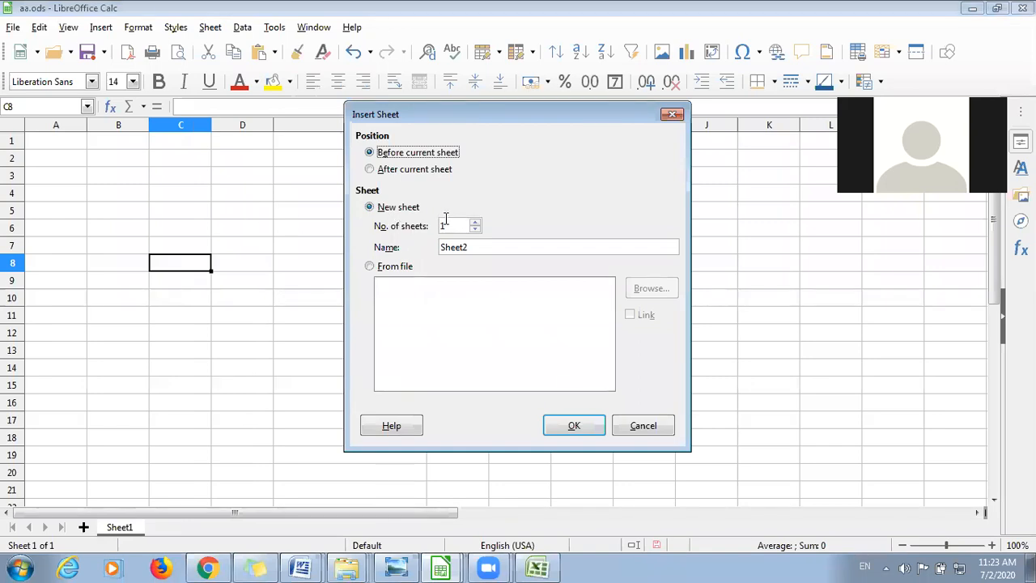
drag(534, 114, 602, 134)
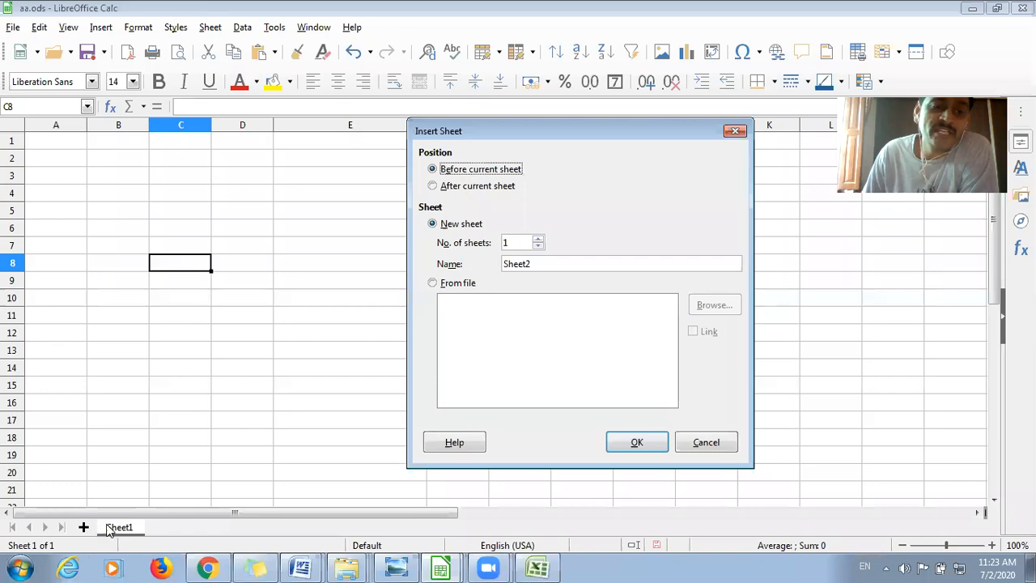
click(539, 239)
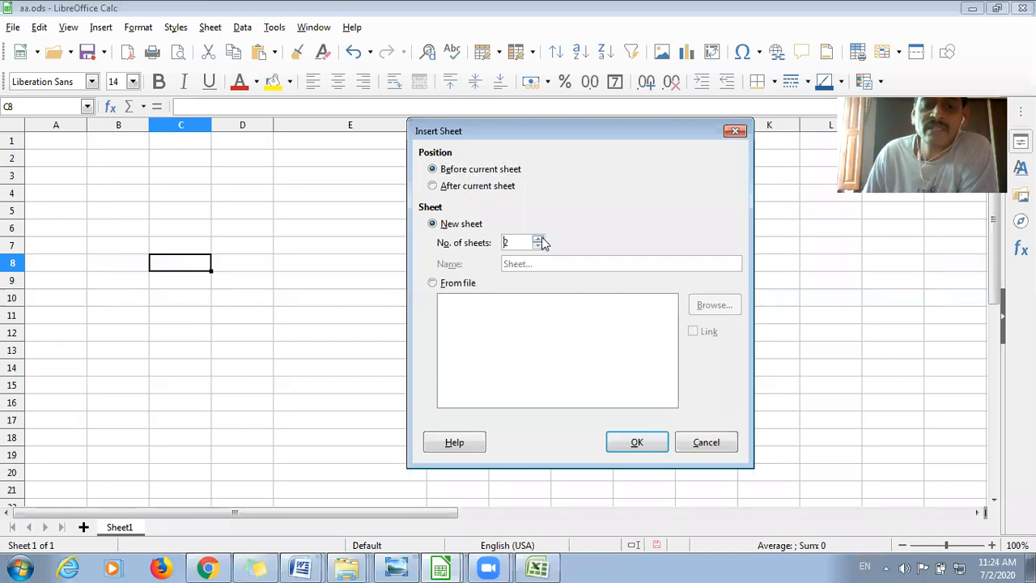
click(637, 443)
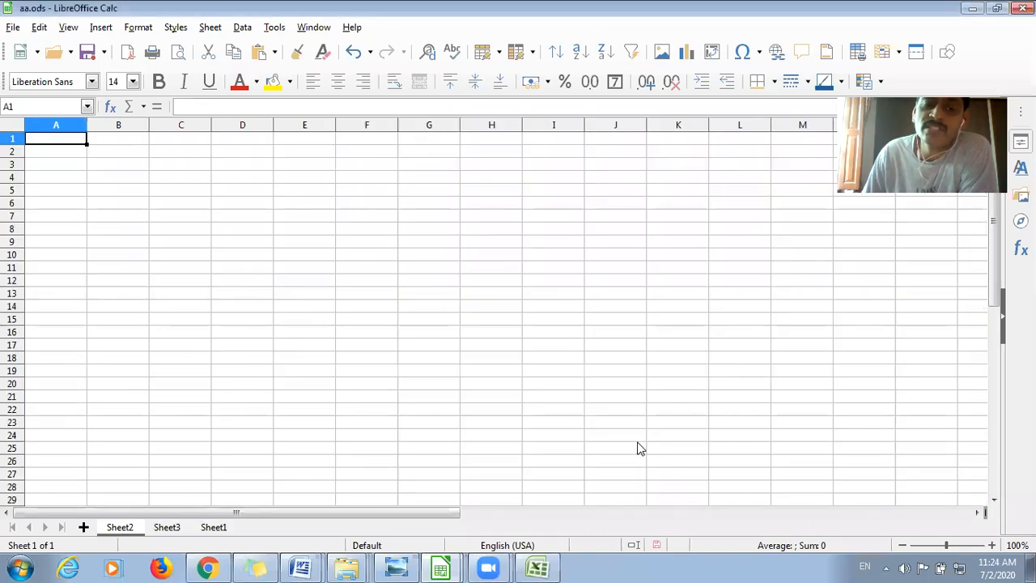
Insert two more sheets after Sheet1, and undo the sheet insertions so that only Sheet1 is left
click(215, 529)
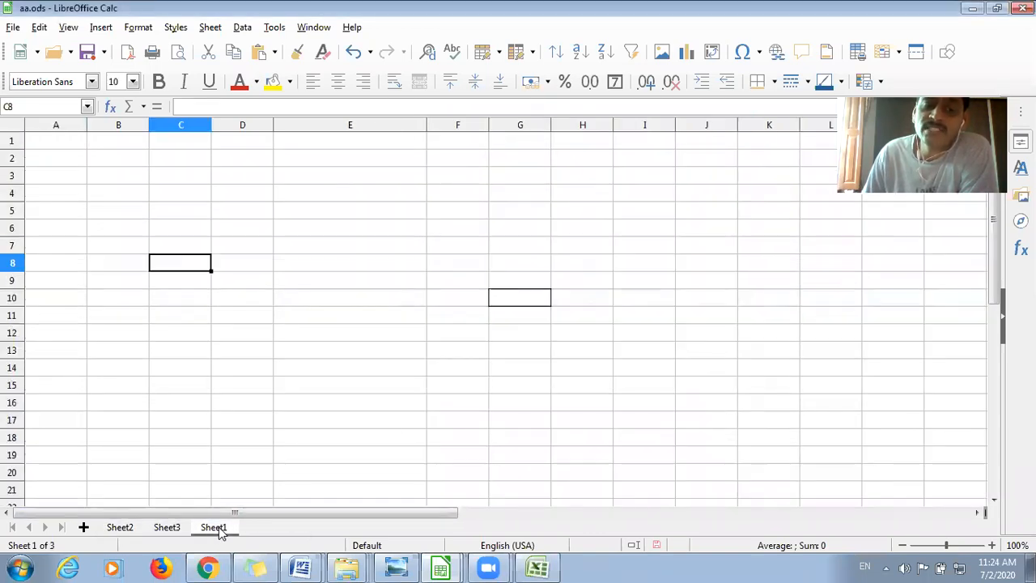
click(220, 30)
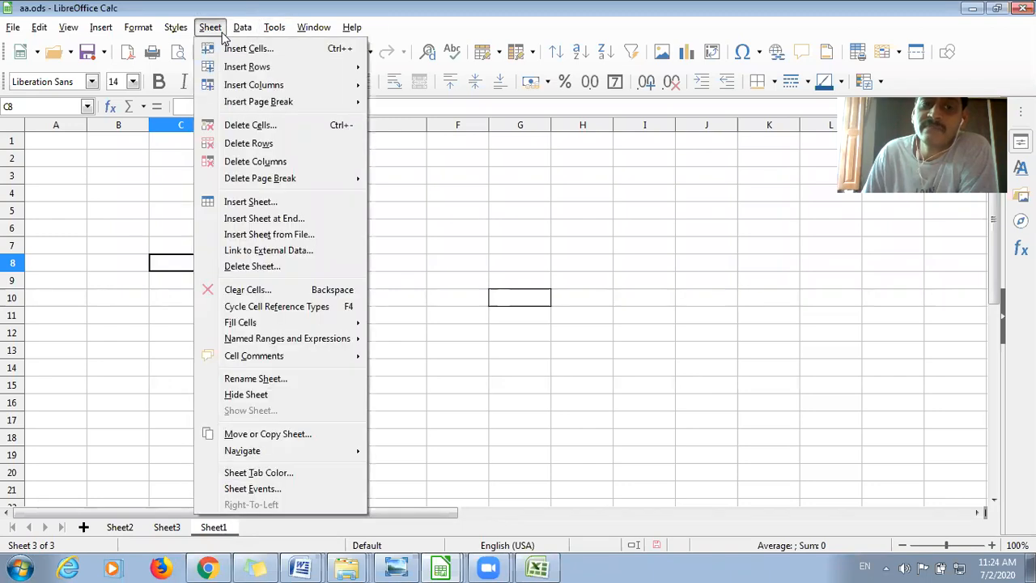
click(256, 203)
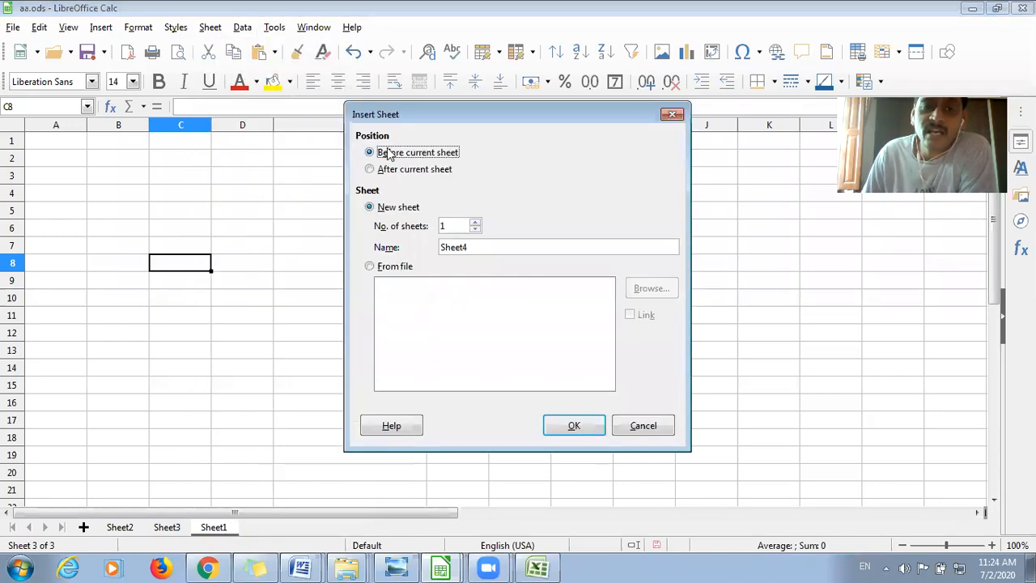
click(370, 170)
click(476, 224)
click(476, 223)
click(476, 230)
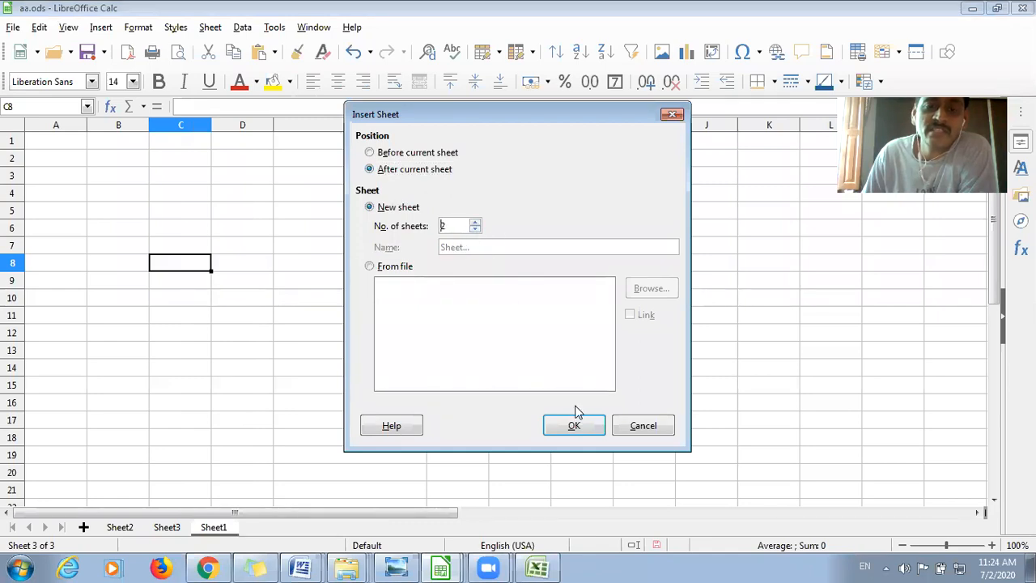
click(576, 425)
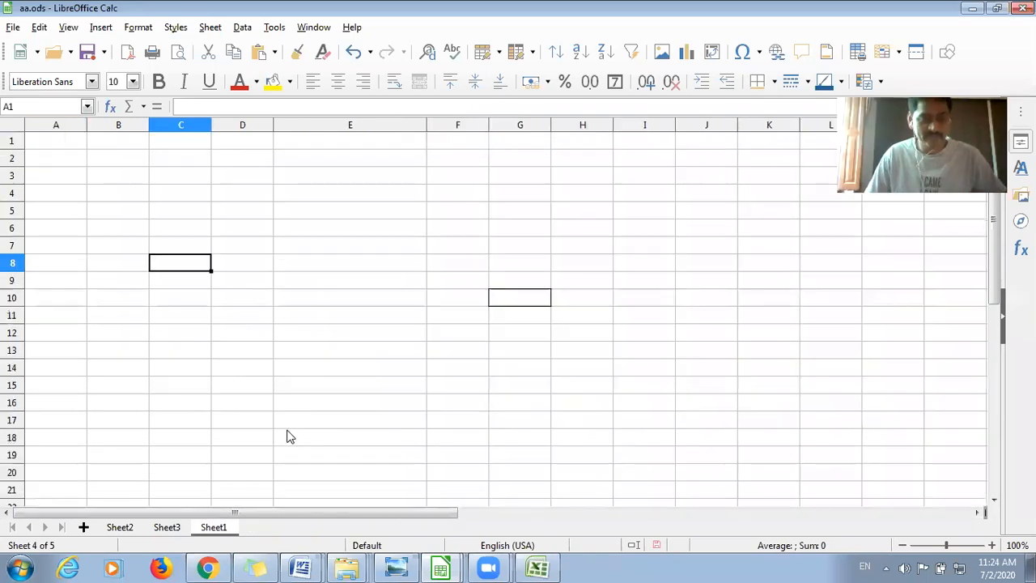
click(241, 300)
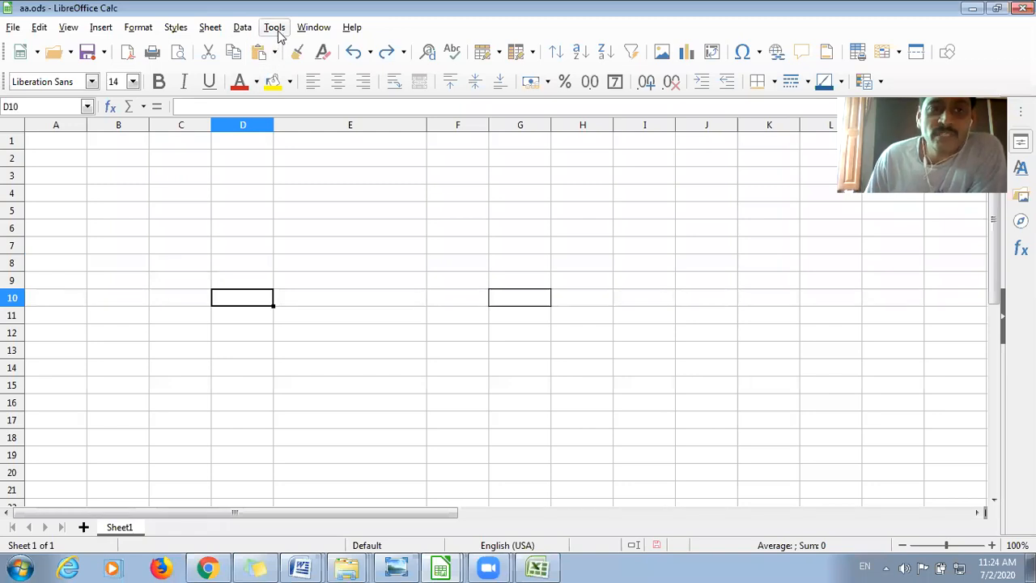
Insert one sheet named New Sheet before Sheet1
click(209, 30)
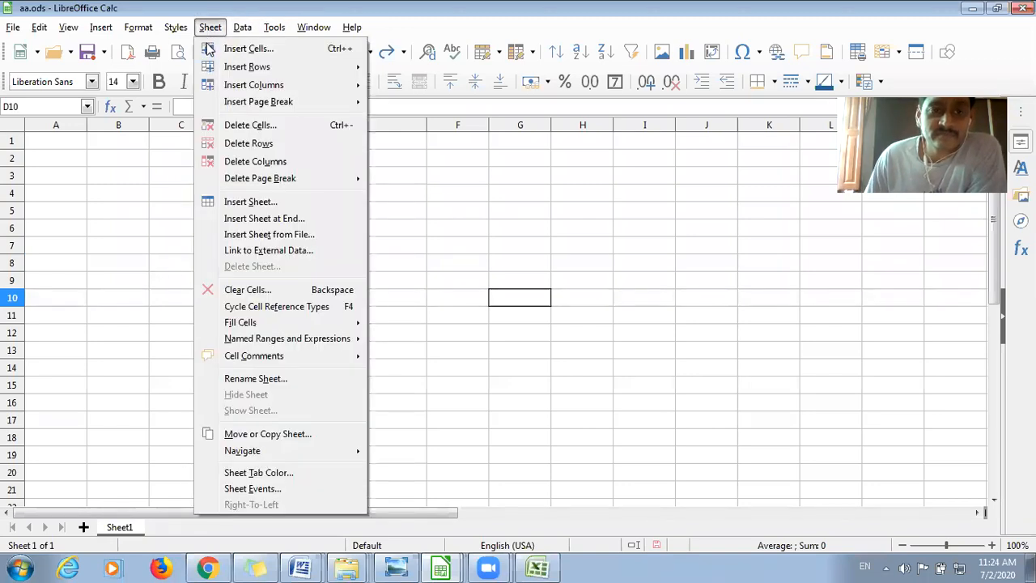
click(268, 202)
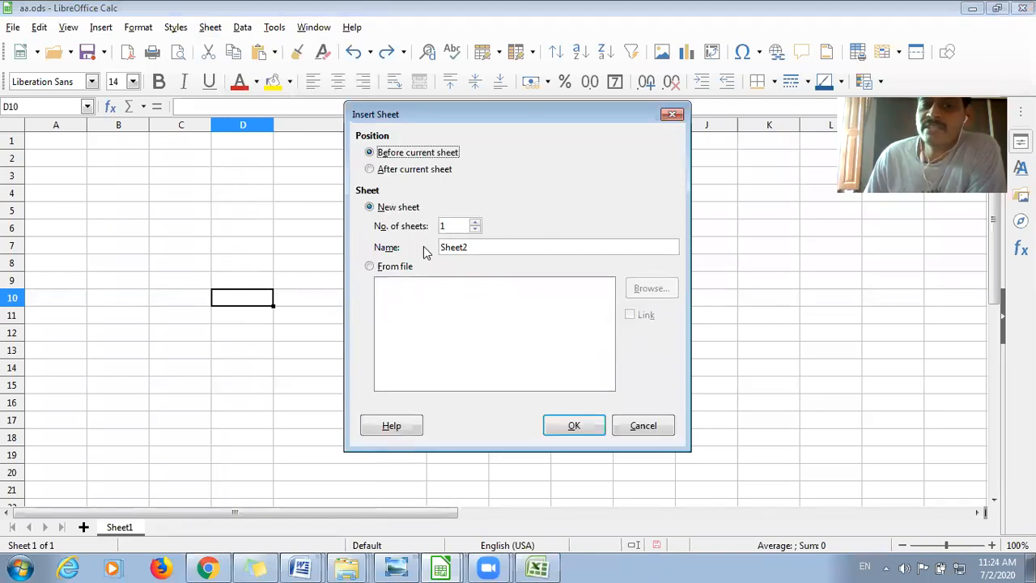
click(475, 247)
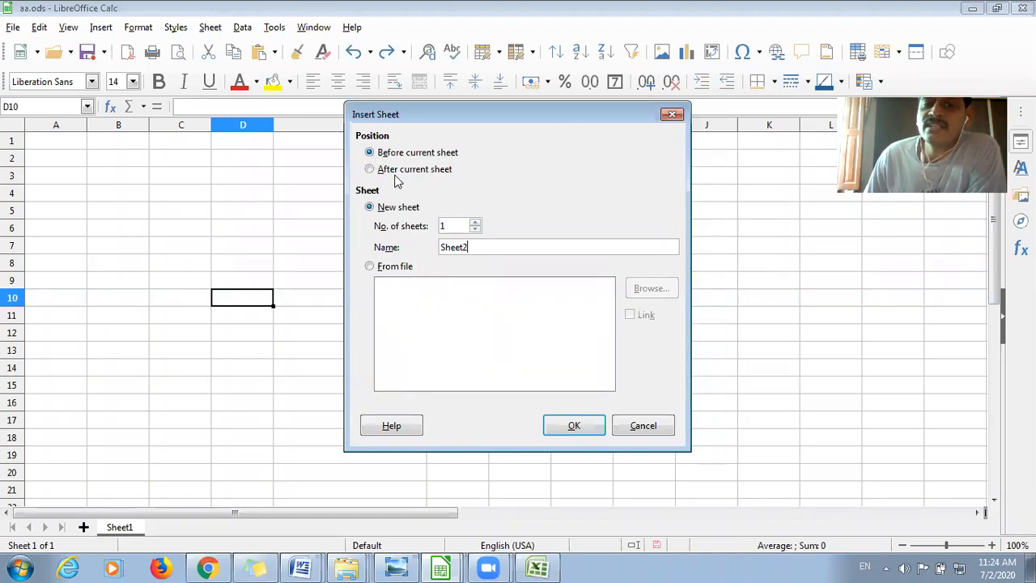
key(BackSpace)
key(BackSpace)
key(BackSpace)
key(BackSpace)
key(BackSpace)
key(BackSpace)
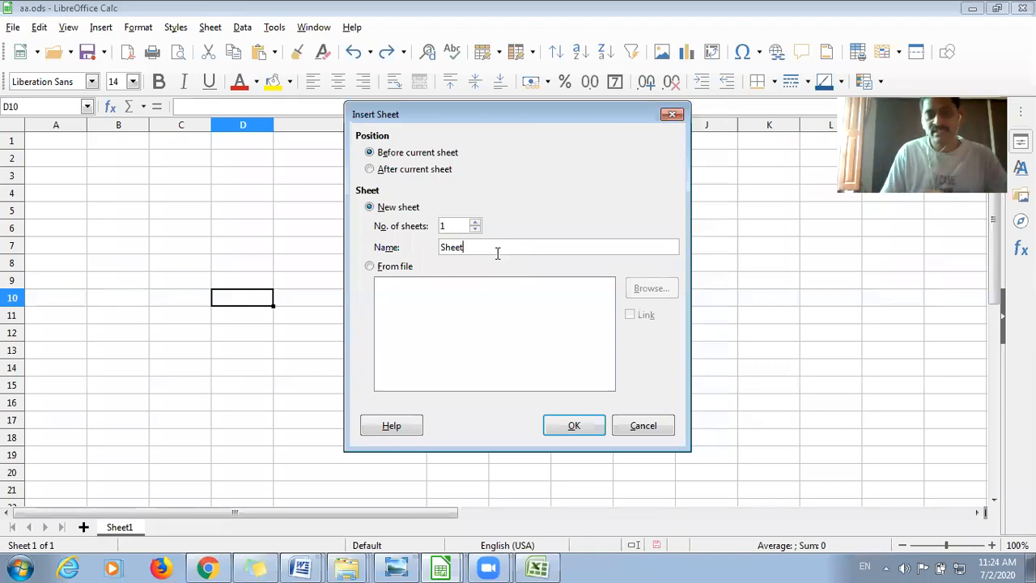
text(New She)
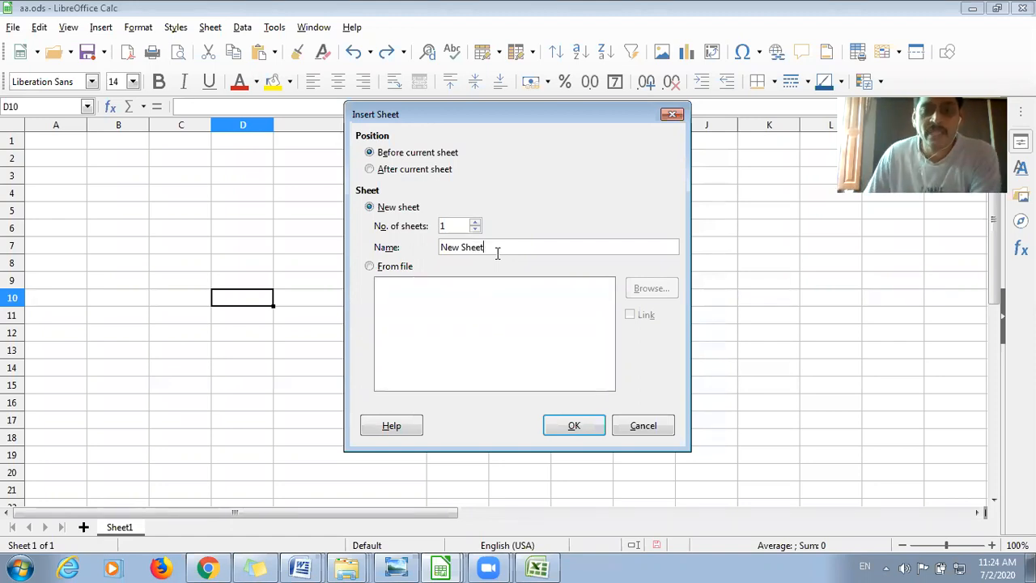
click(582, 426)
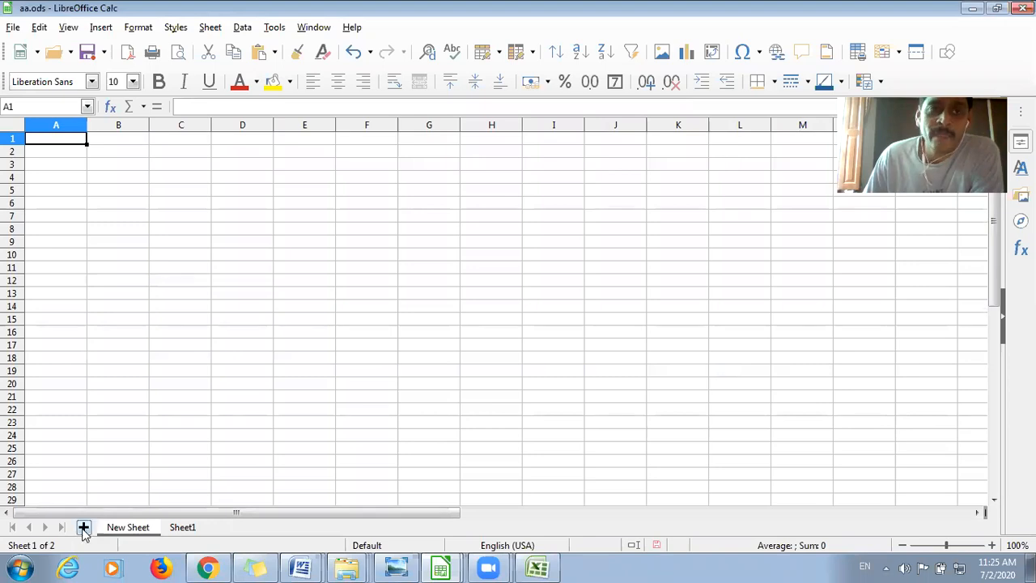
Set up a sheet insertion after Sheet1 that takes its sheet from a file
click(184, 527)
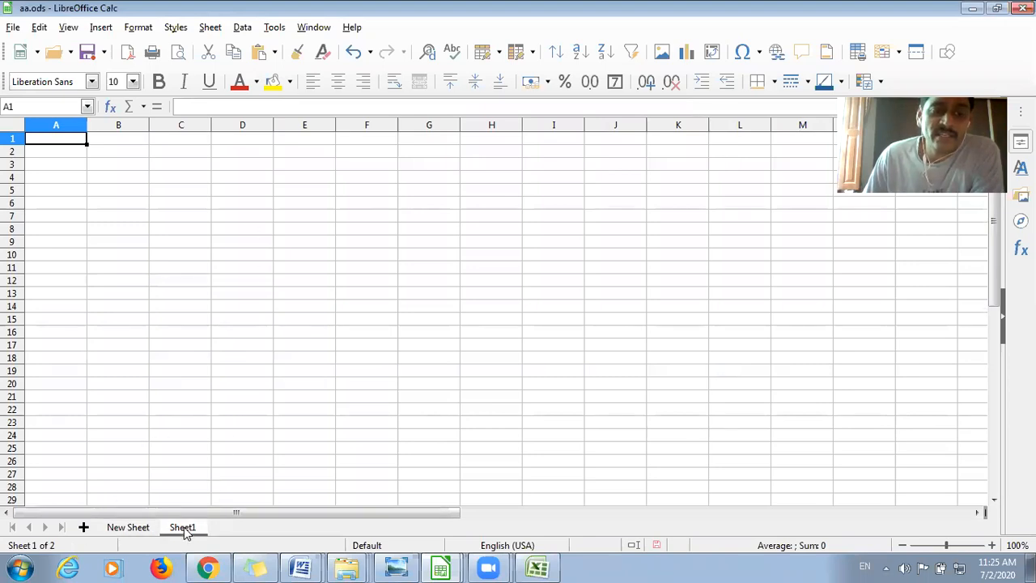
click(210, 27)
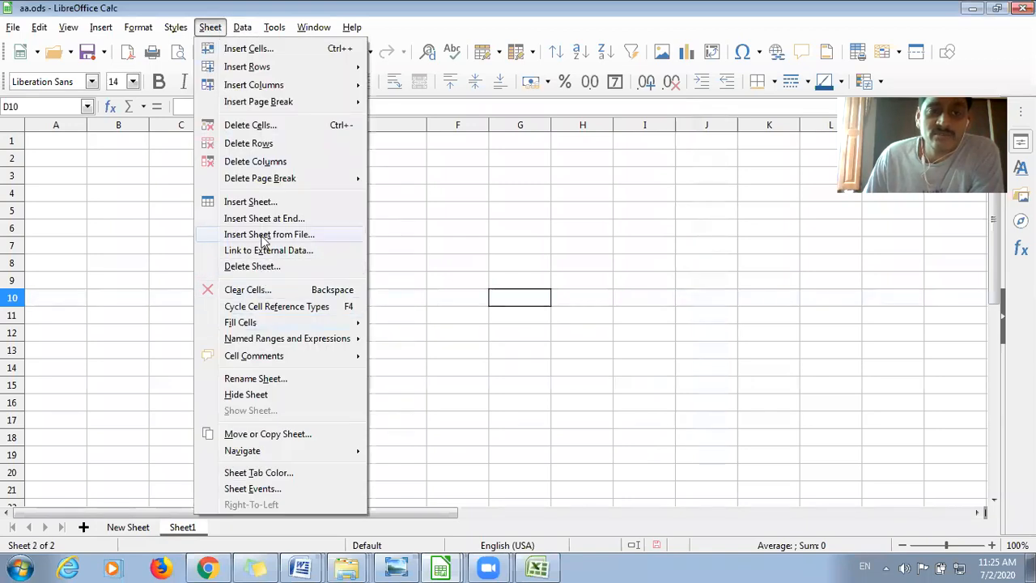
click(257, 203)
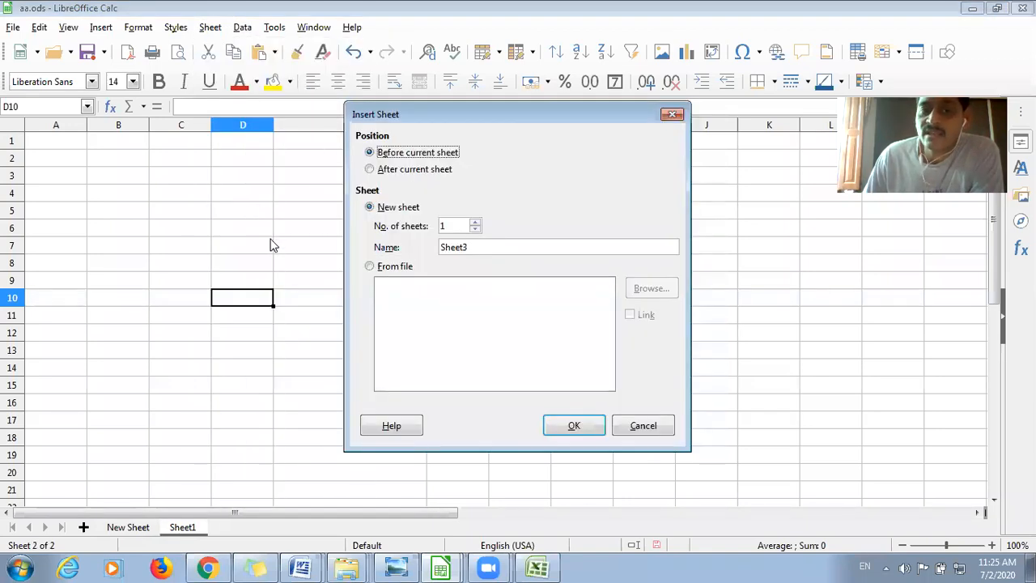
click(374, 171)
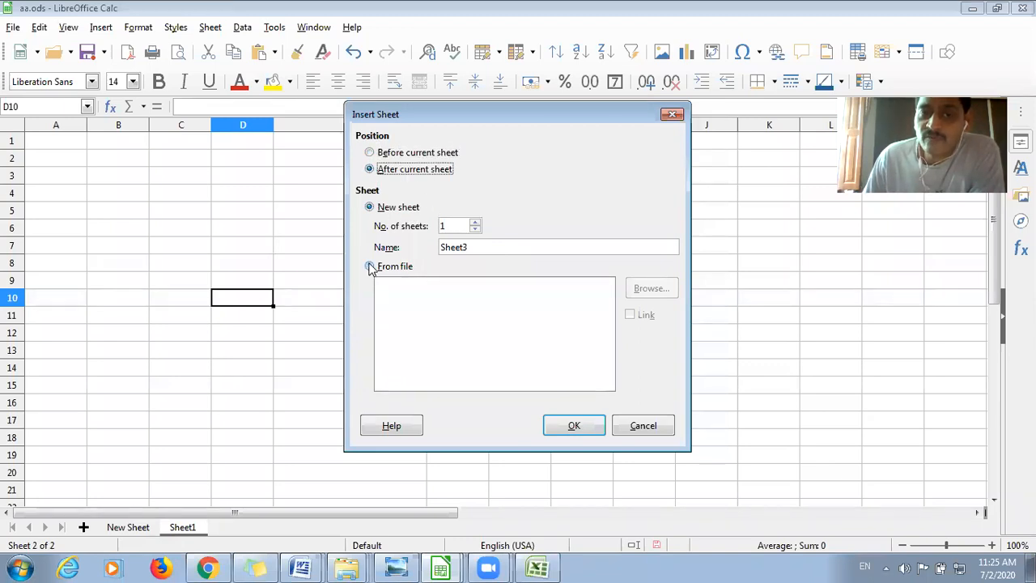
click(370, 267)
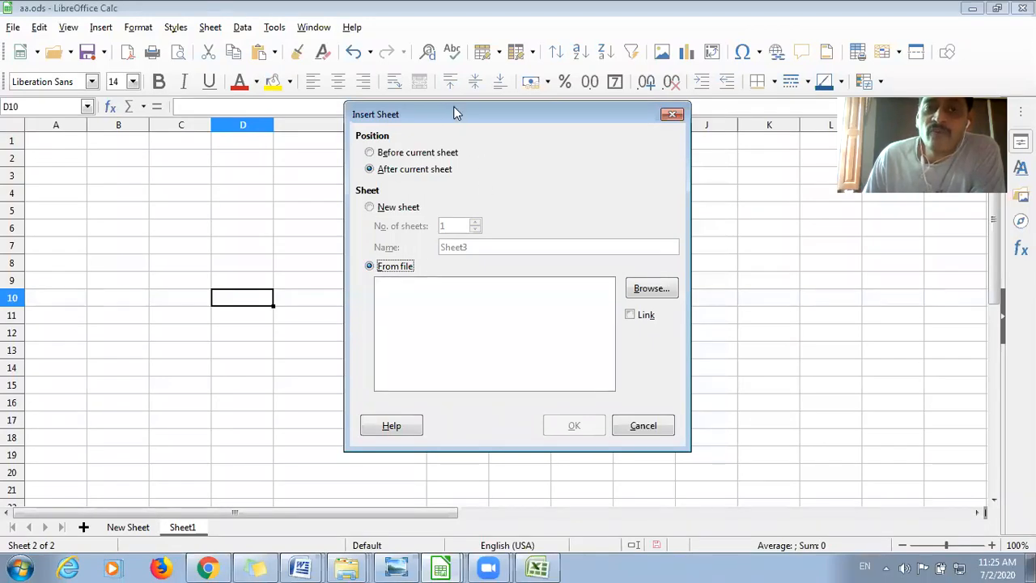
drag(455, 113, 473, 71)
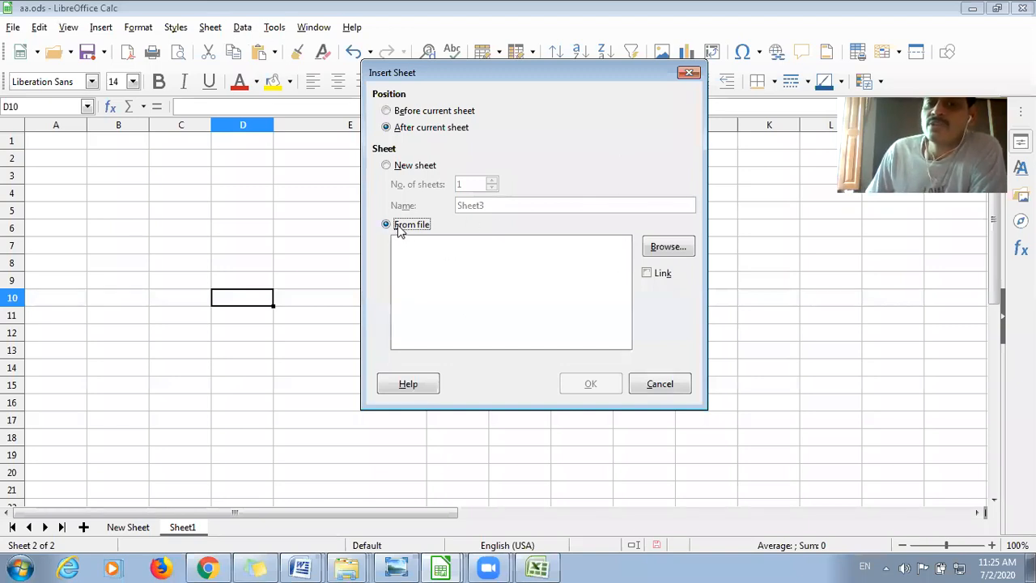
Load Sales-2015 from the 16-June-2020 folder as the source file for the sheet insertion
click(670, 248)
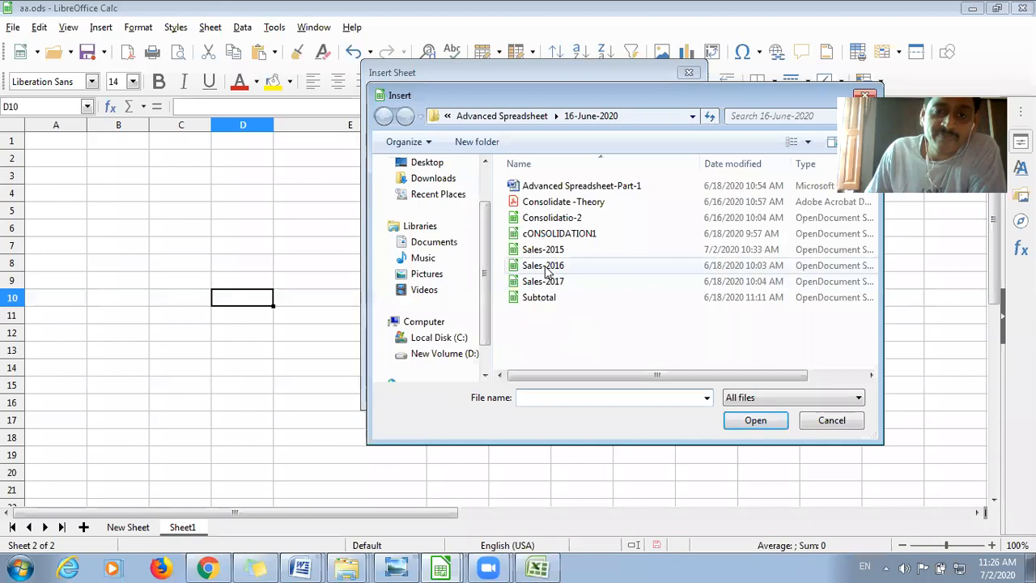
click(543, 255)
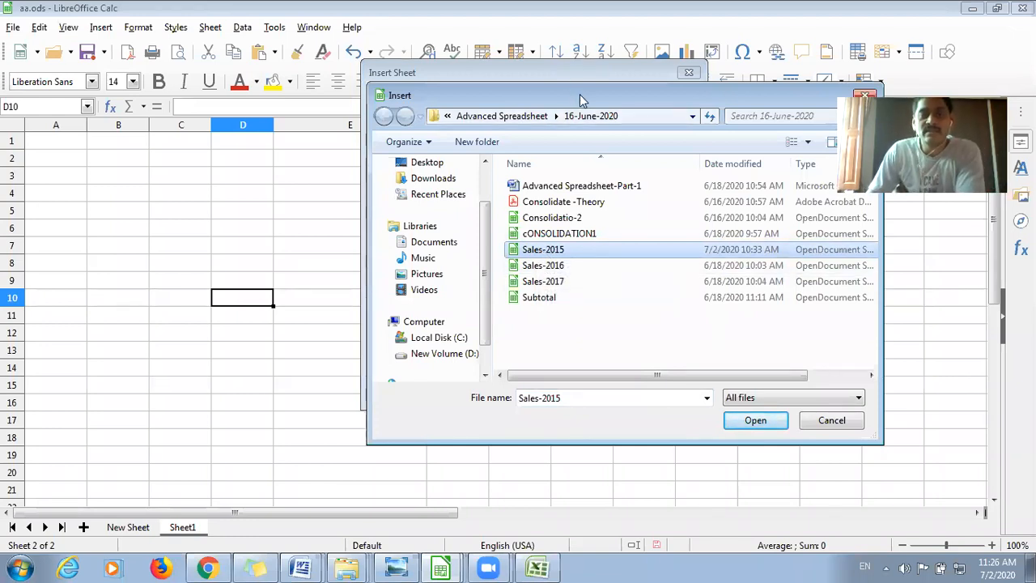
drag(579, 99, 480, 76)
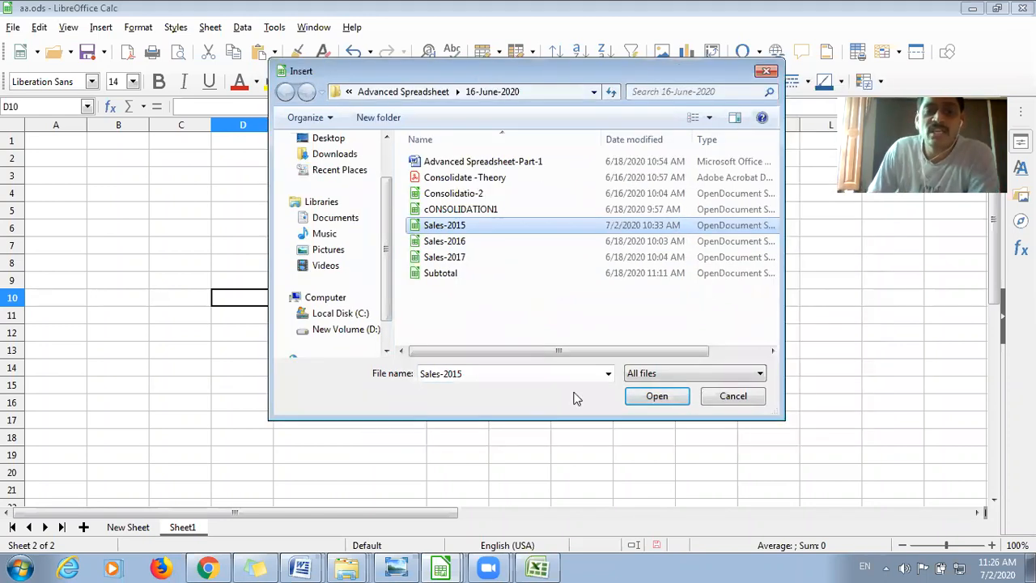
click(652, 396)
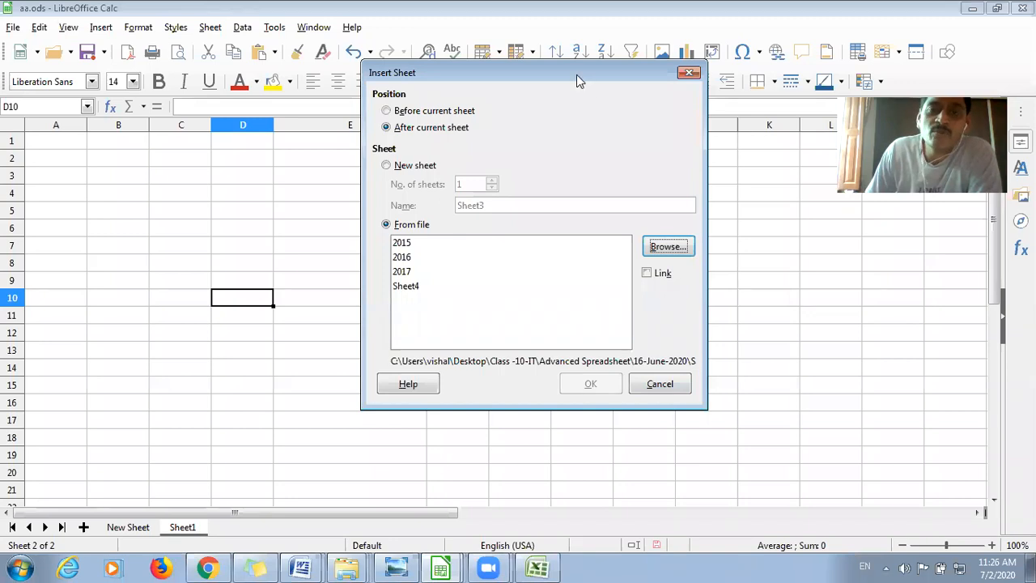
drag(589, 83, 648, 95)
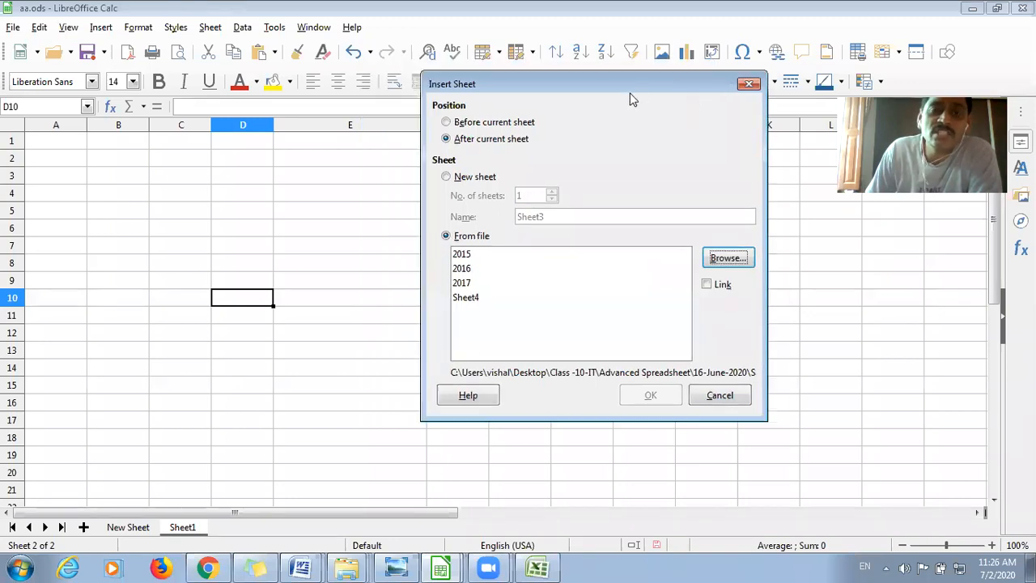
Insert the source file's 2016 sheet after Sheet1 without linking it, and fit column B's width to its contents
click(472, 254)
click(469, 271)
click(459, 283)
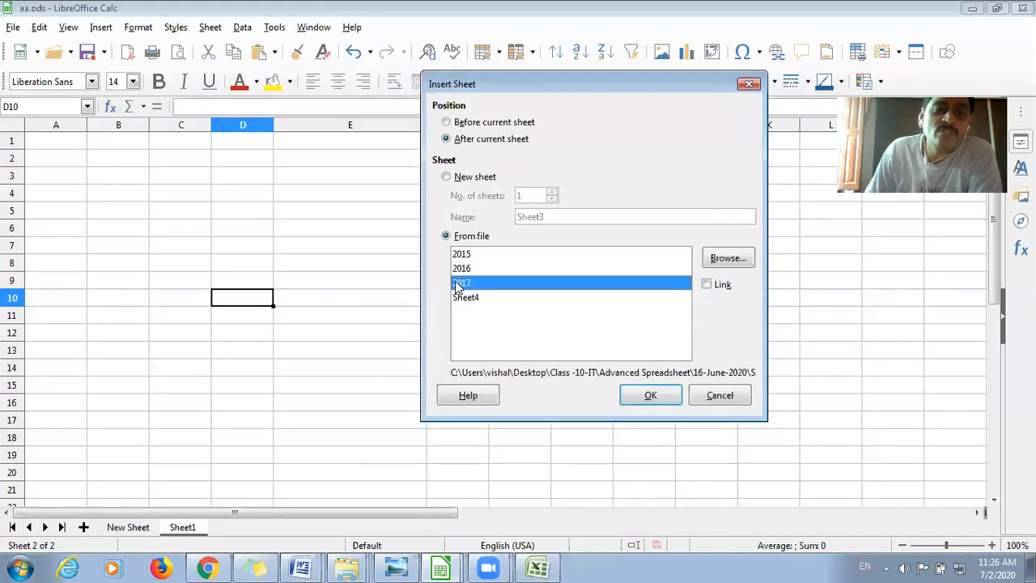
click(462, 300)
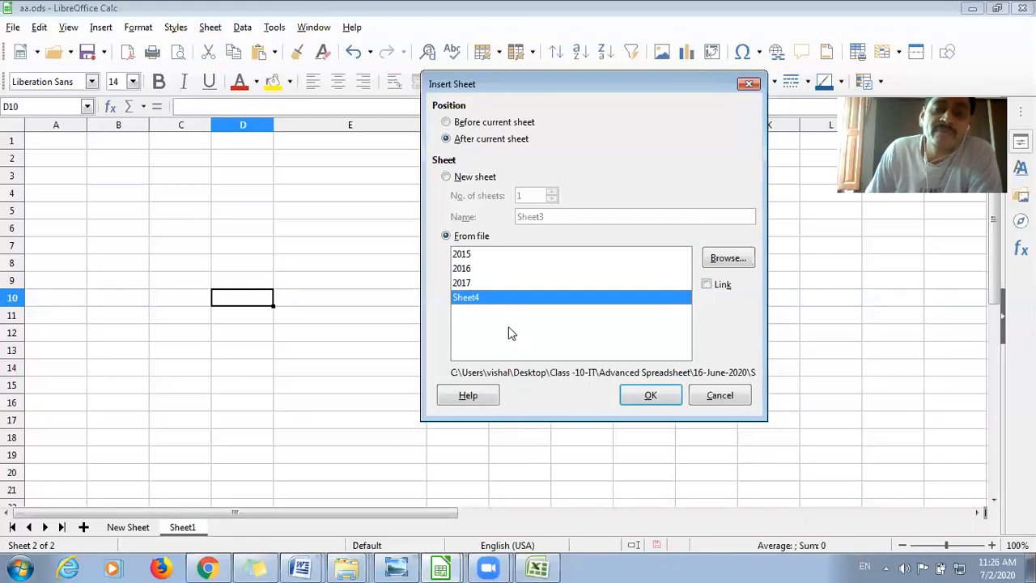
click(467, 255)
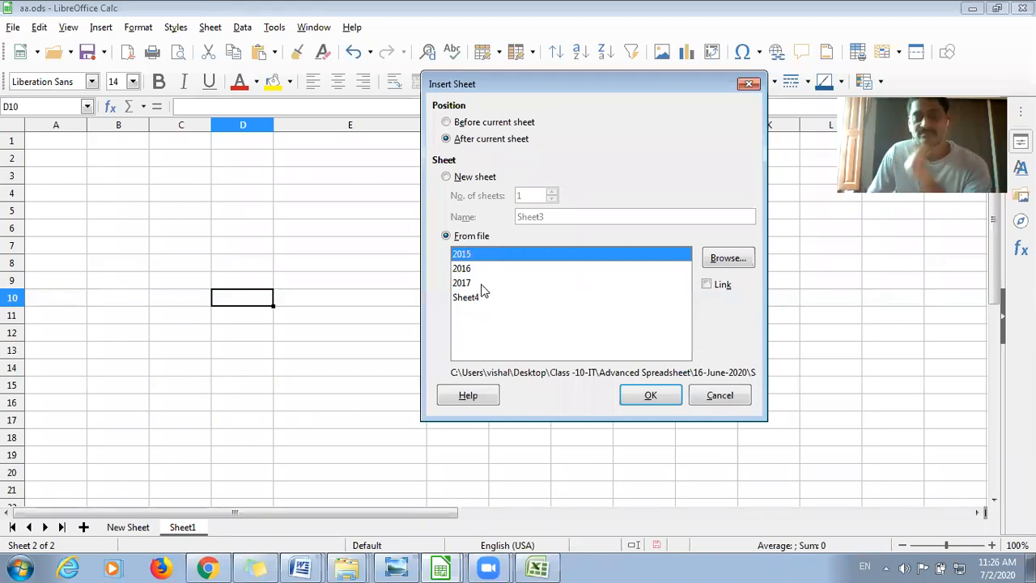
click(464, 270)
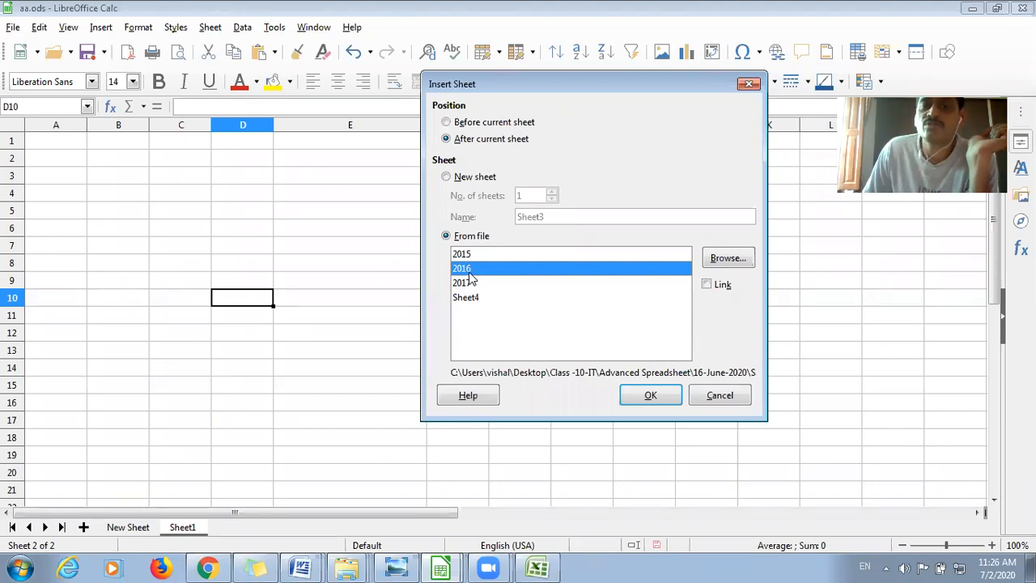
click(461, 253)
click(462, 270)
click(459, 253)
click(462, 270)
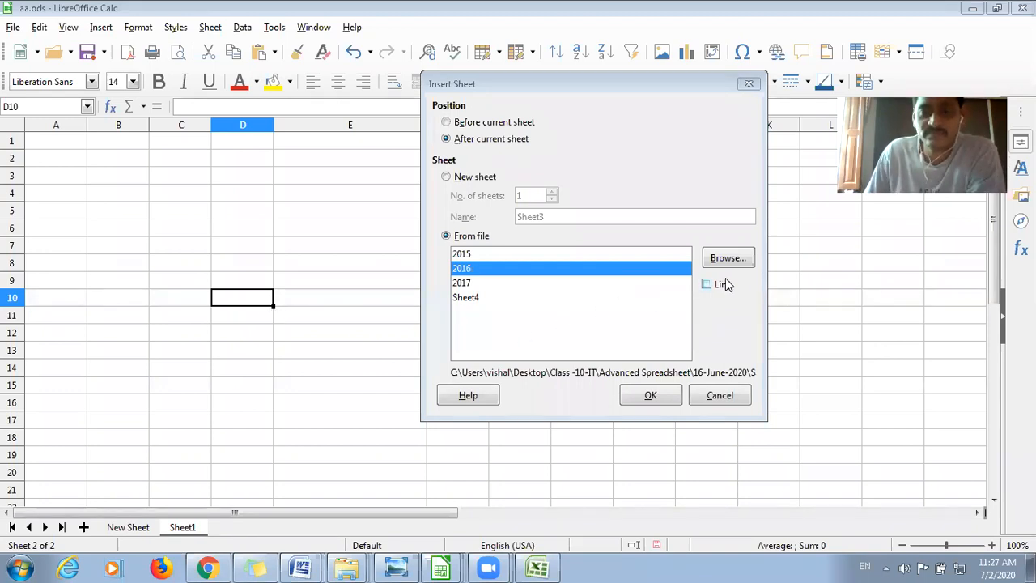
click(646, 396)
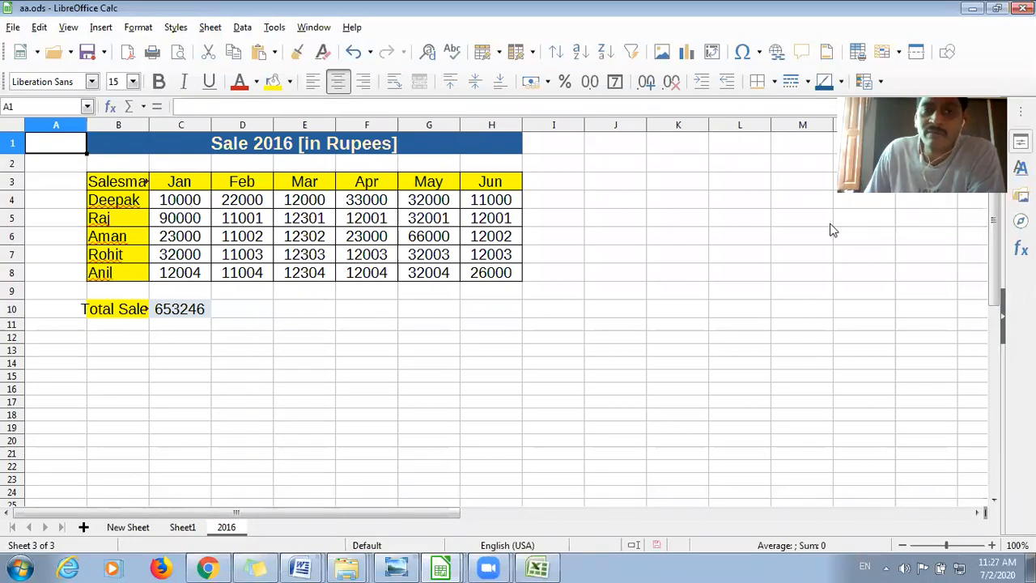
double_click(149, 130)
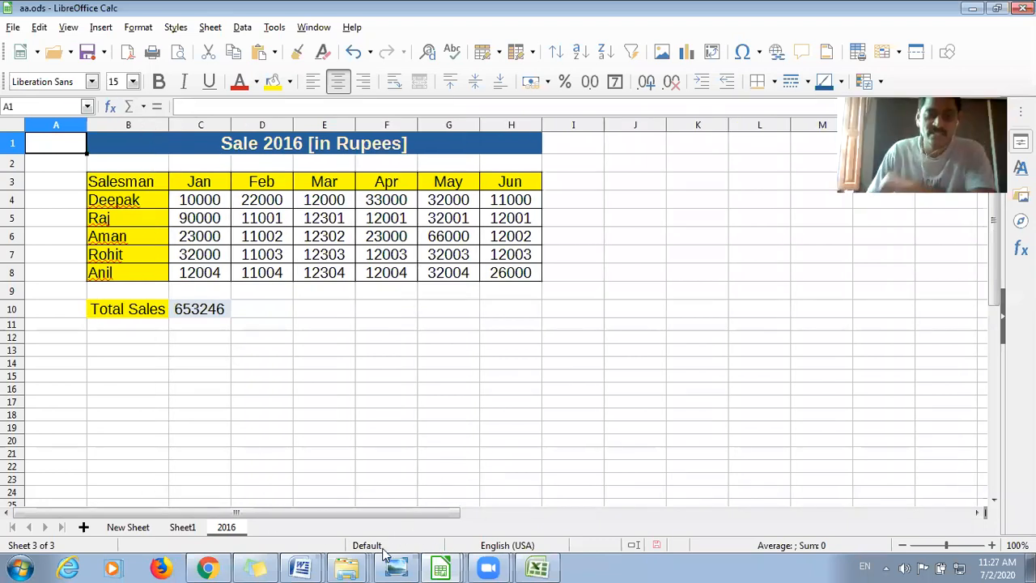
Open the Sales-2016 spreadsheet from the 16-June-2020 folder
mouse_move(348, 568)
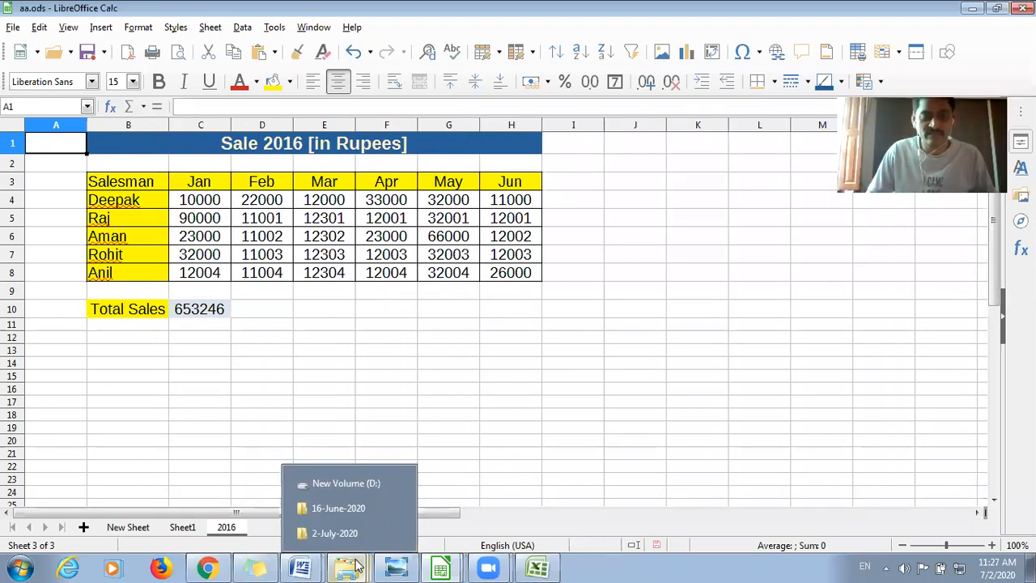
click(340, 510)
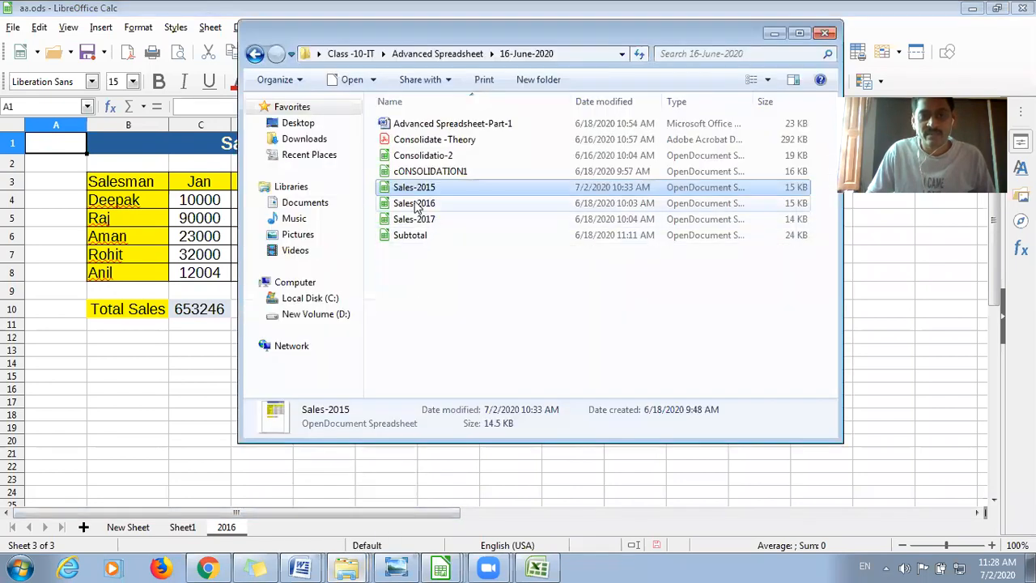
click(494, 203)
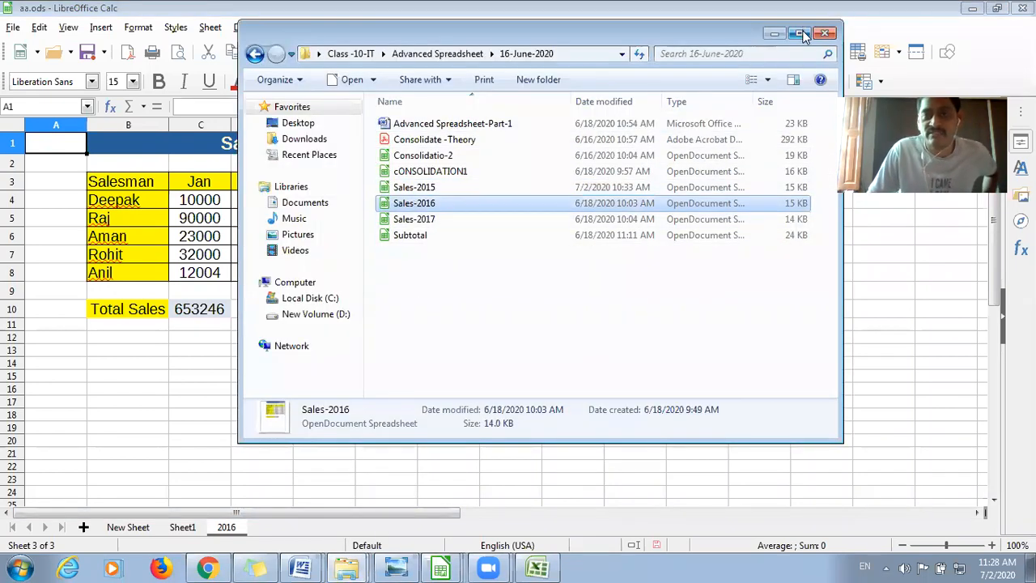
click(799, 32)
double_click(182, 179)
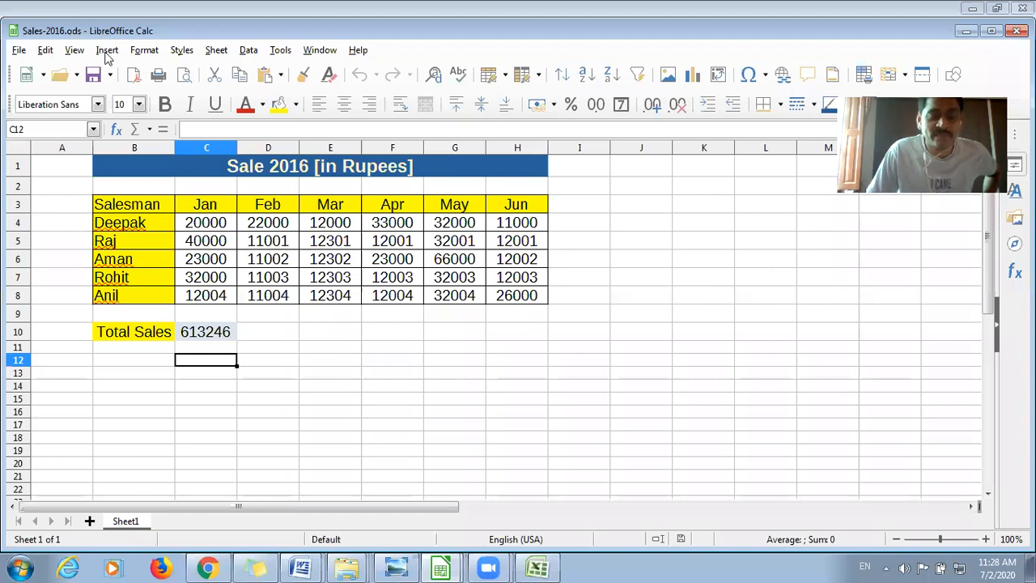
Compare the Total Sales cell on the 2016 sheet of aa.ods with the one in Sales-2016.ods
mouse_move(453, 567)
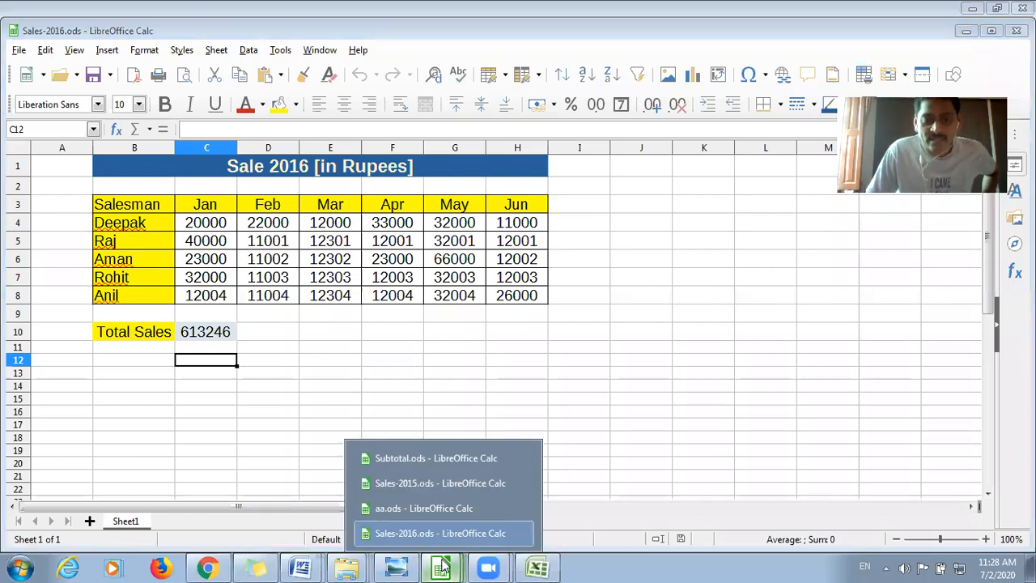
click(418, 504)
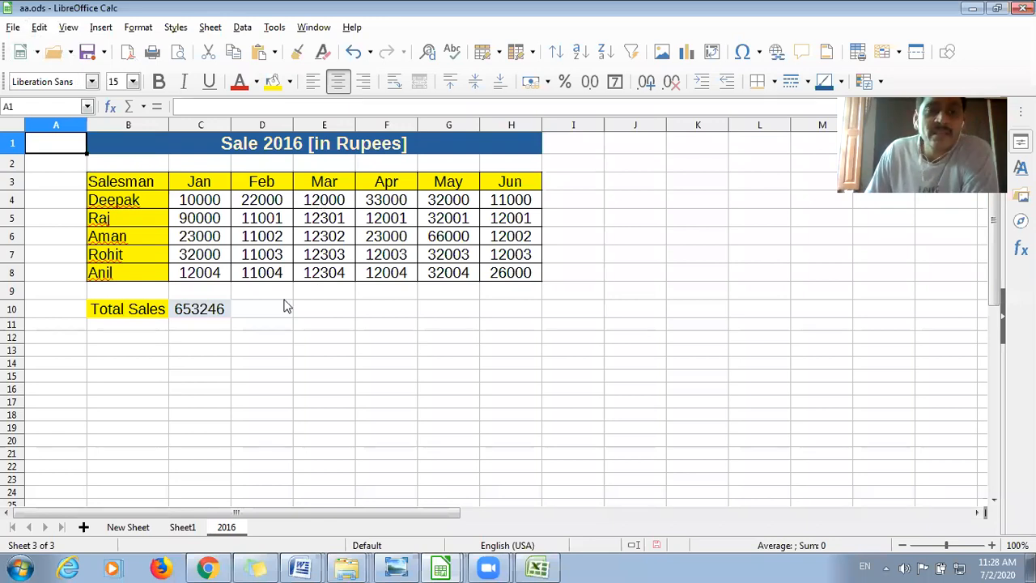
click(217, 314)
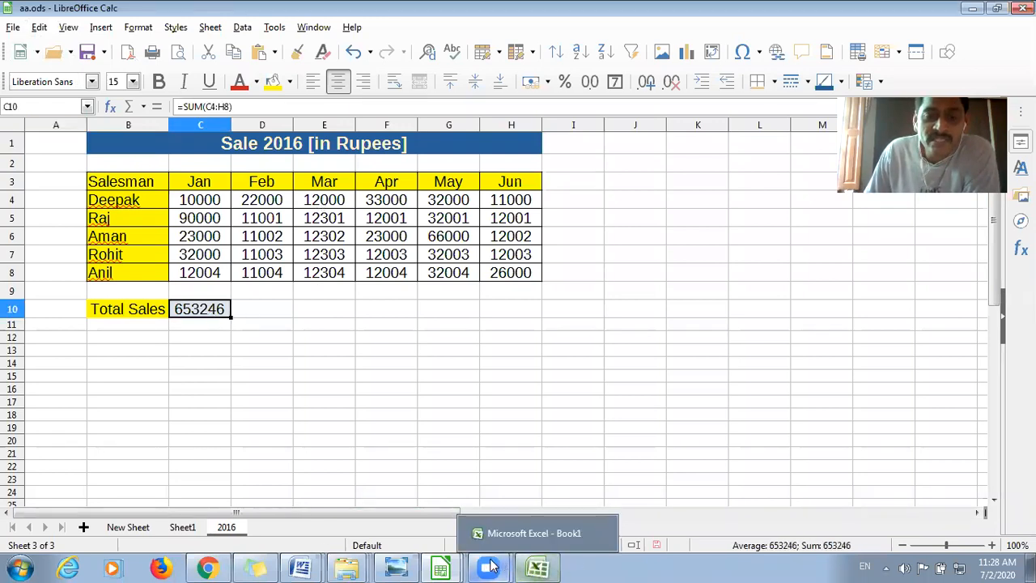
click(443, 564)
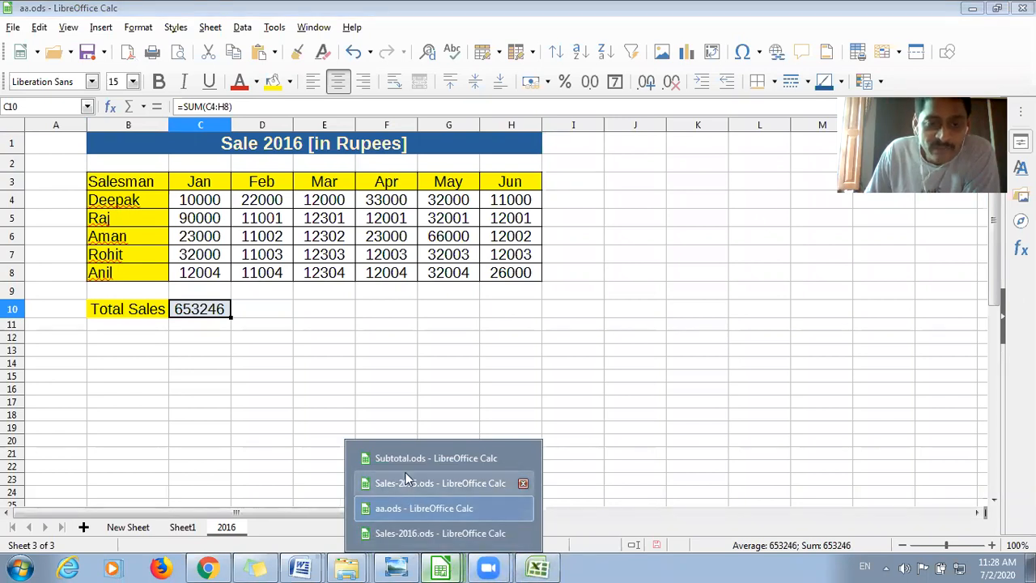
click(430, 531)
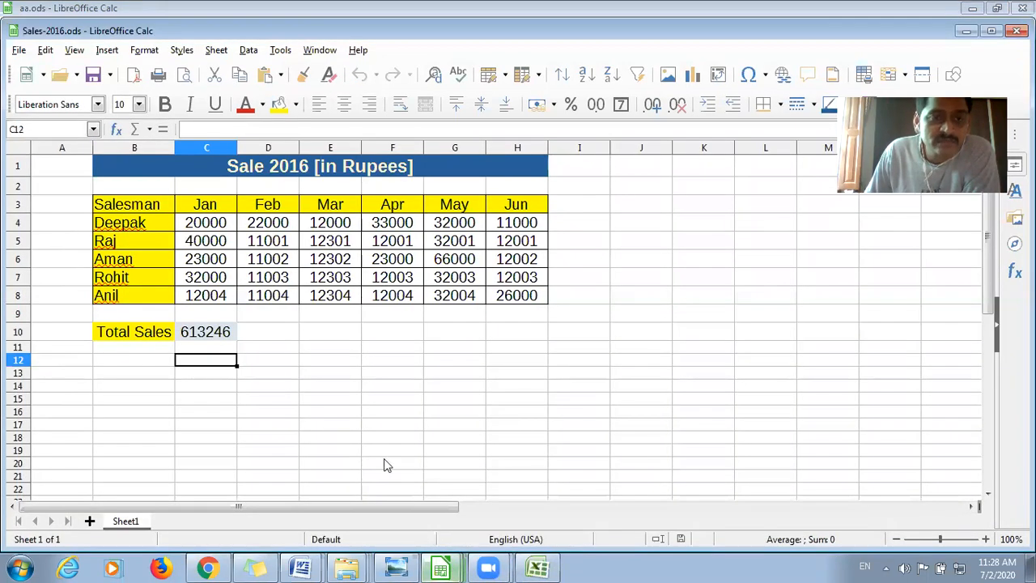
Set the first salesman's January sales in cell C4 of Sales-2016.ods to 40000
click(212, 227)
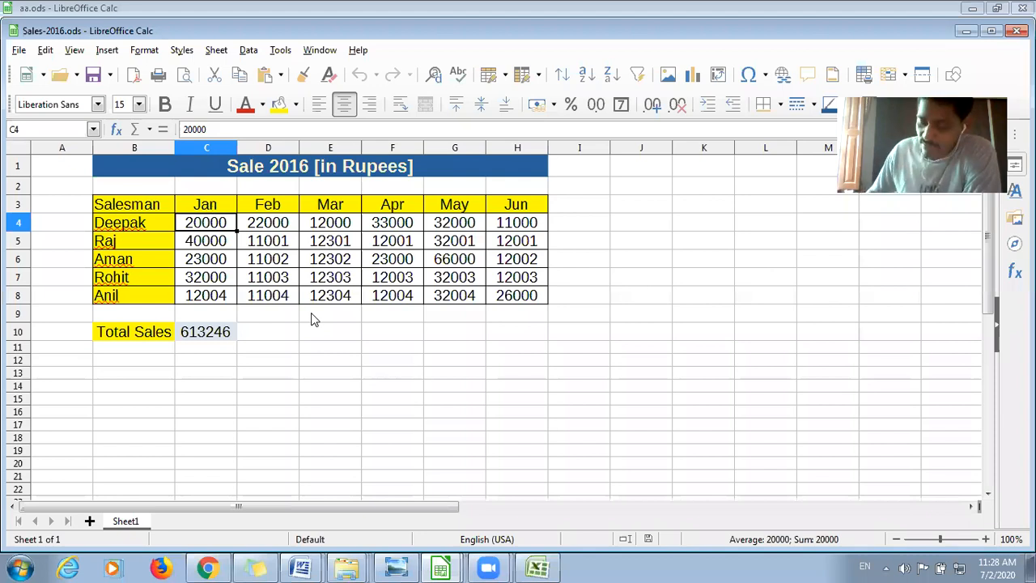
text(40000)
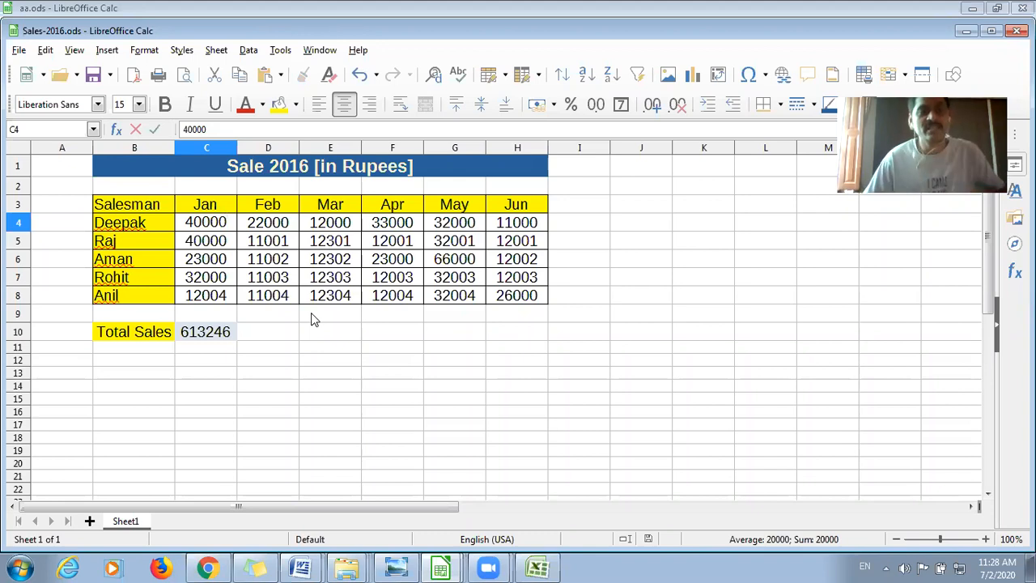
click(315, 317)
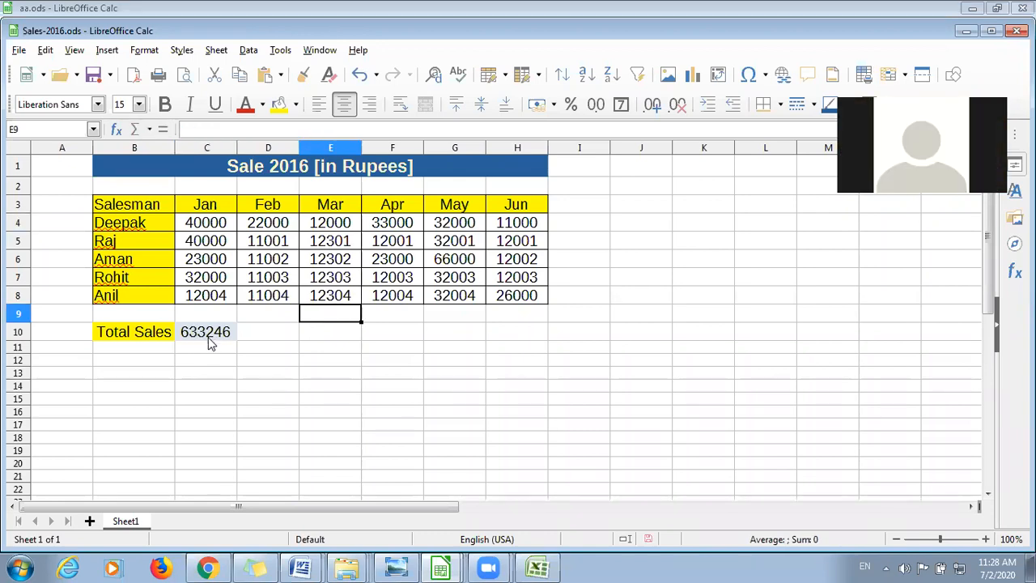
click(245, 363)
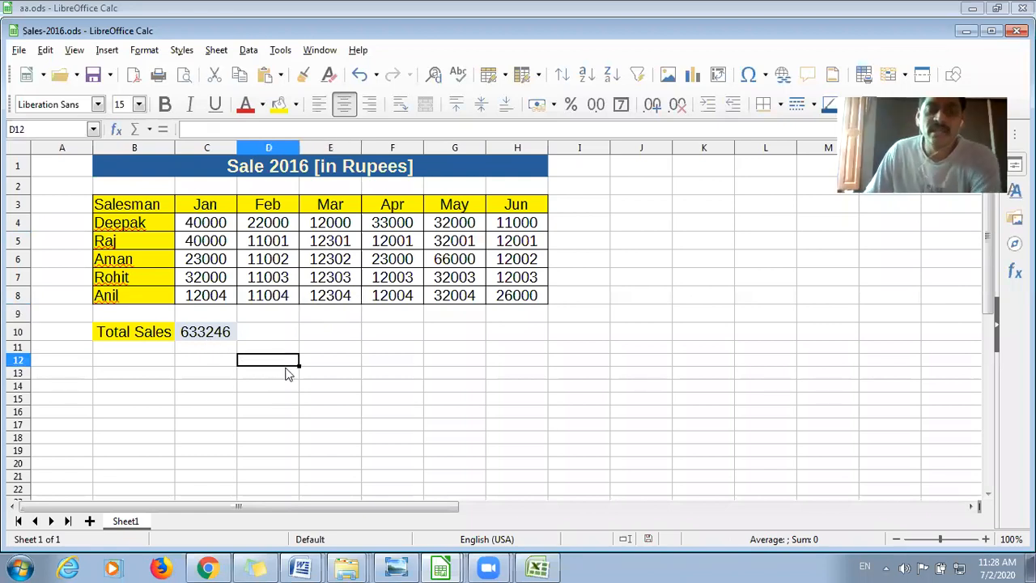
Switch back to aa.ods and check whether the sales figures on its 2016 sheet reflect the source change
mouse_move(440, 568)
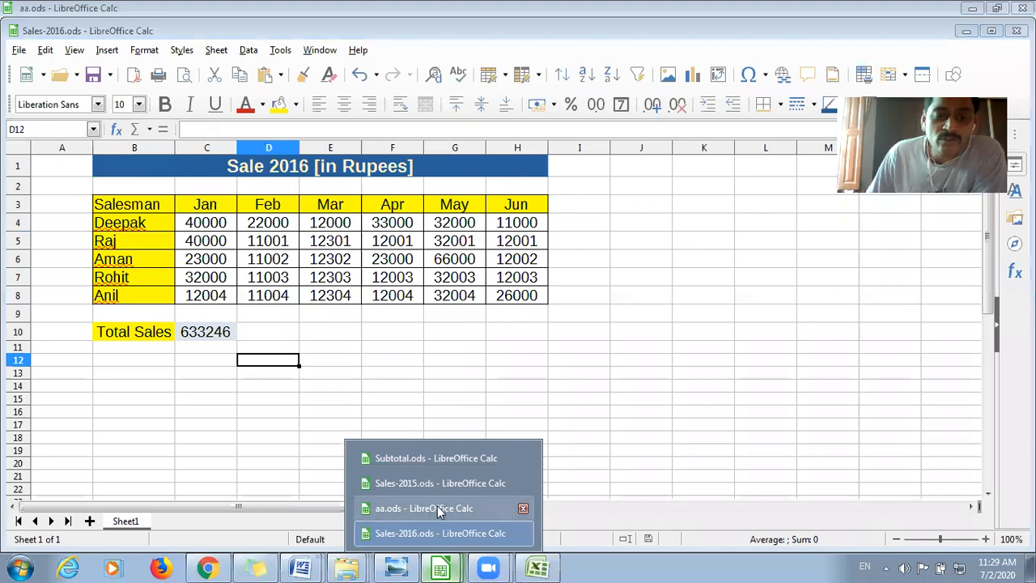
click(428, 504)
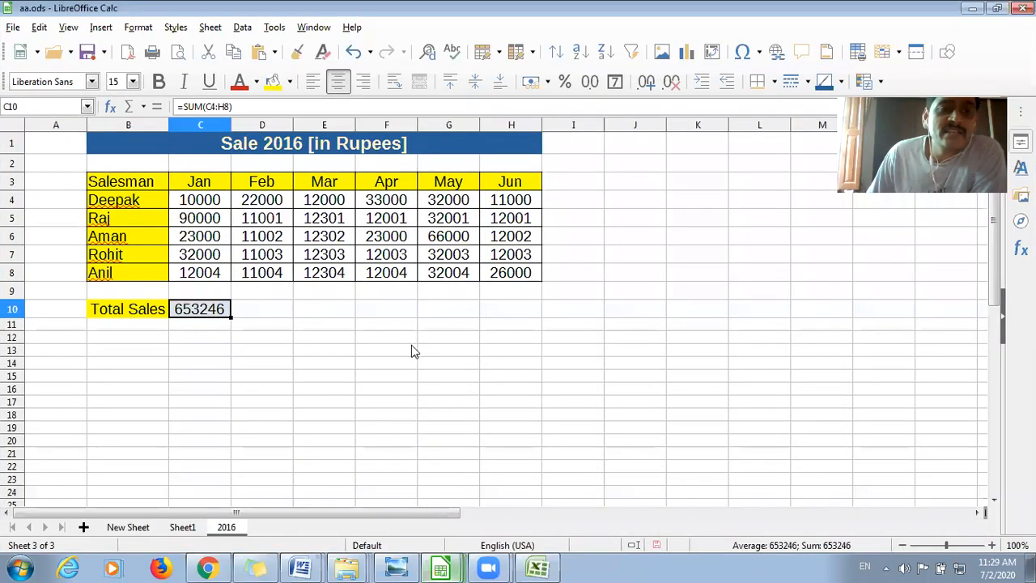
click(203, 204)
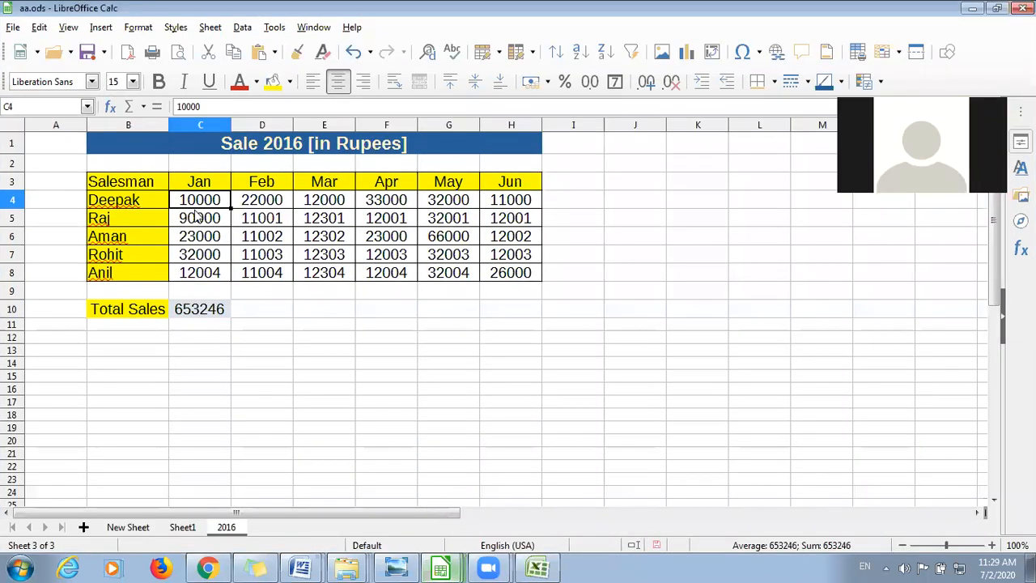
click(264, 241)
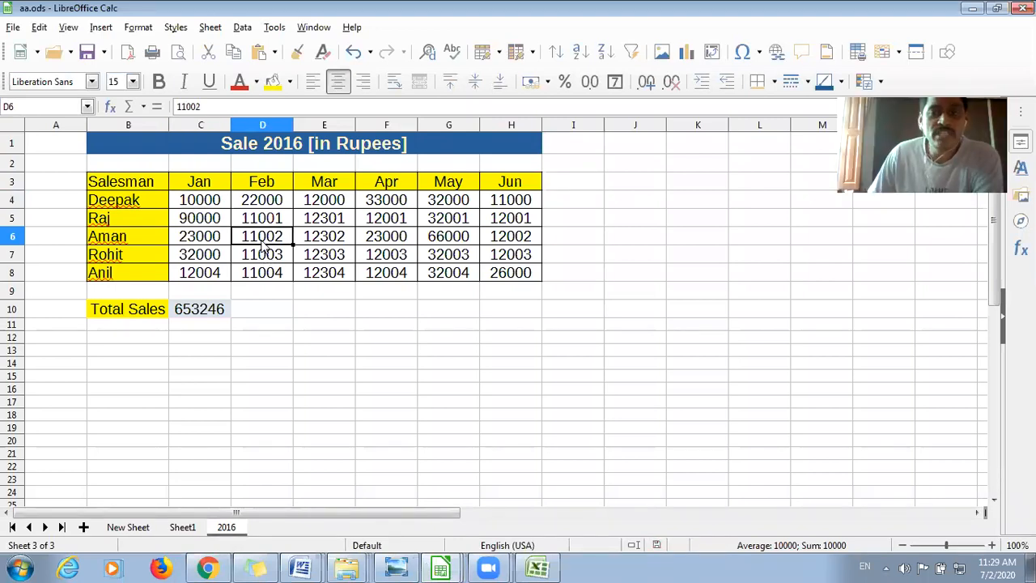
click(324, 254)
click(267, 253)
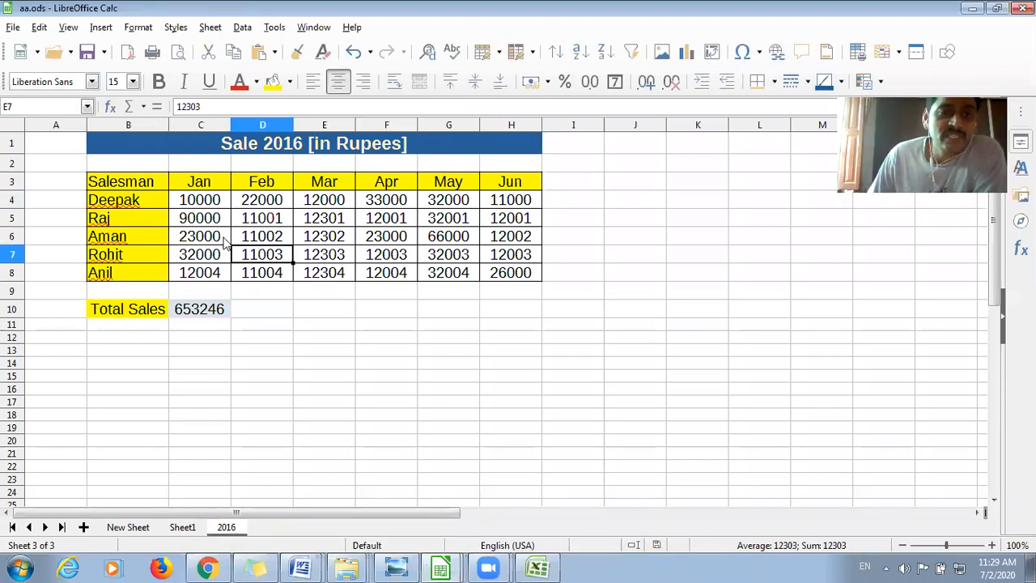
click(225, 242)
click(385, 257)
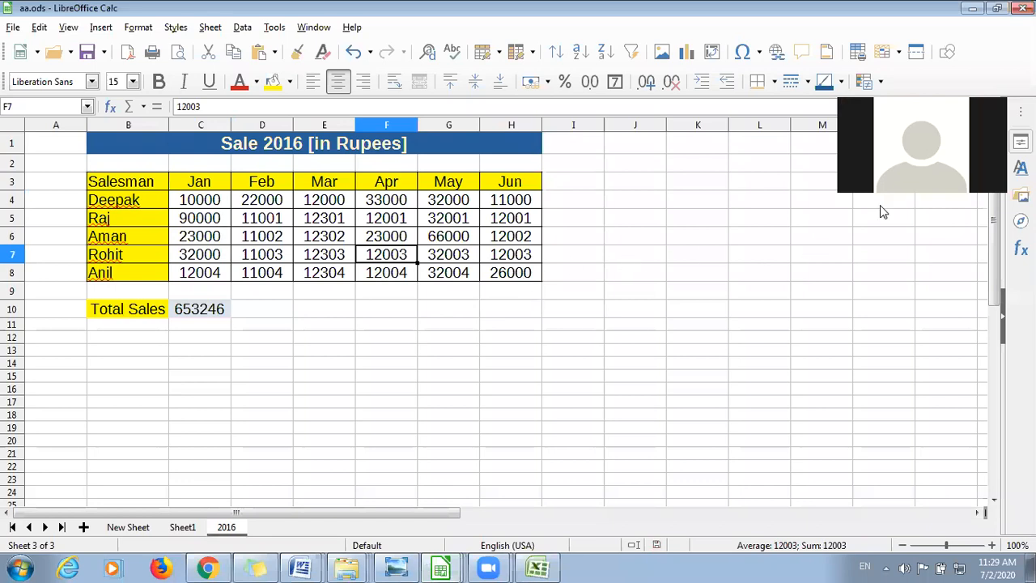
Close aa.ods, reopen it from the 2-July-2020 folder and check the January sales on its 2016 sheet
click(1021, 9)
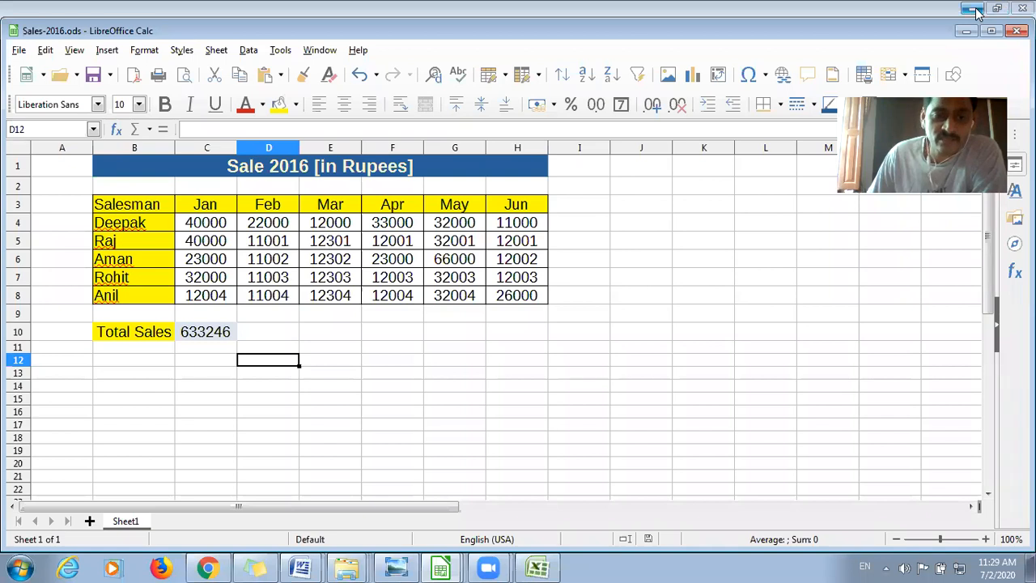
mouse_move(348, 567)
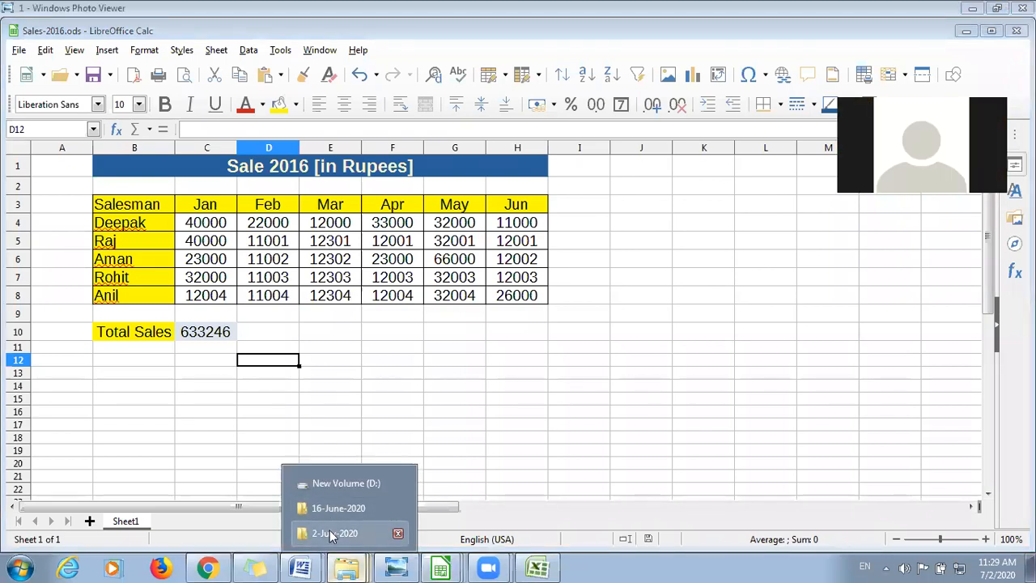
click(331, 532)
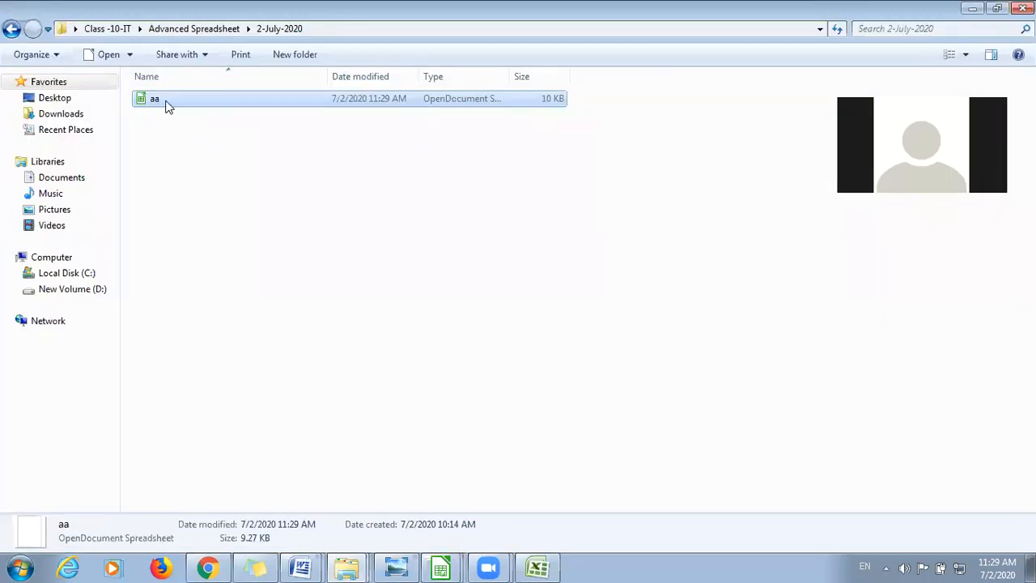
double_click(168, 106)
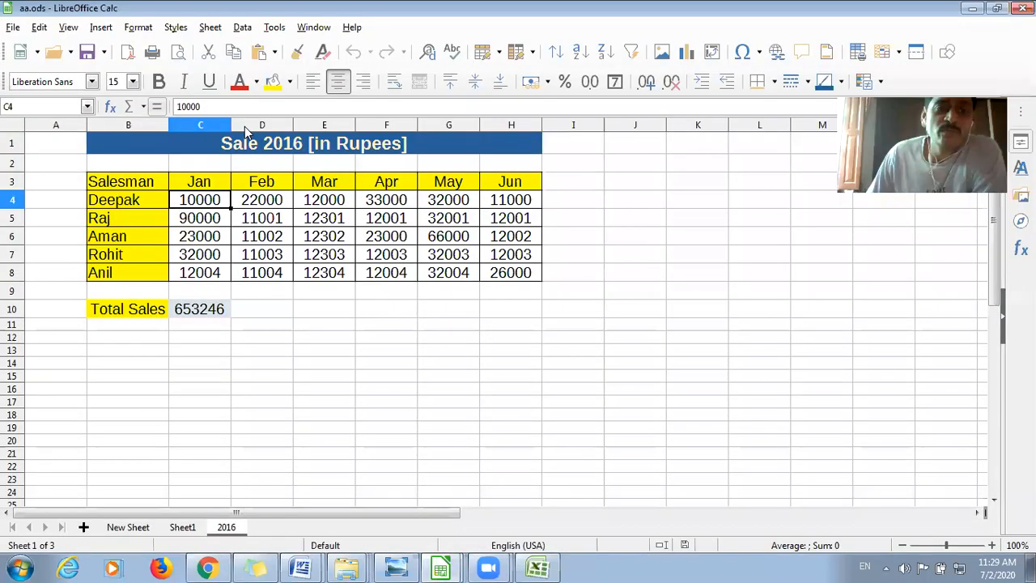
click(201, 222)
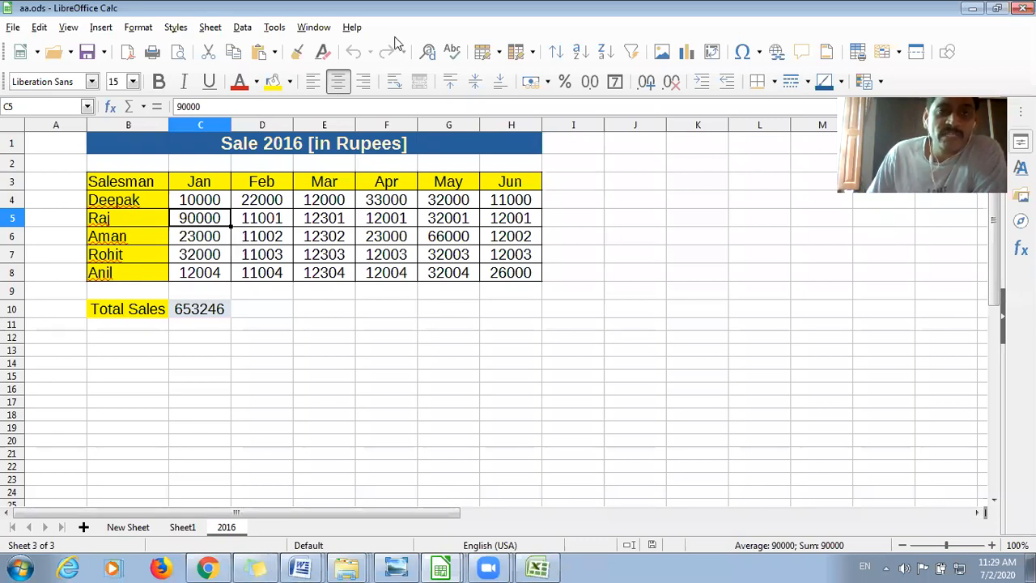
click(210, 27)
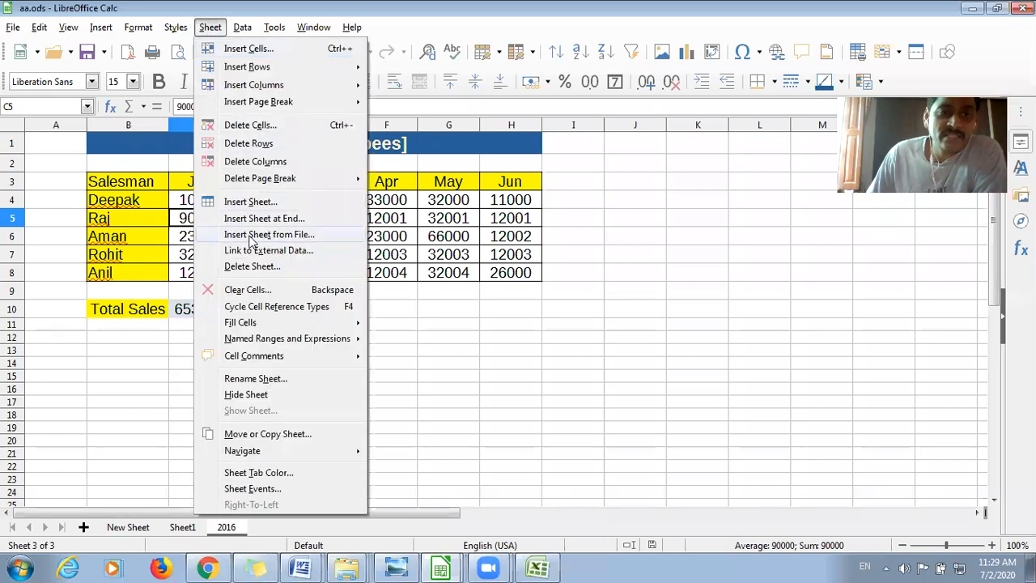
click(243, 204)
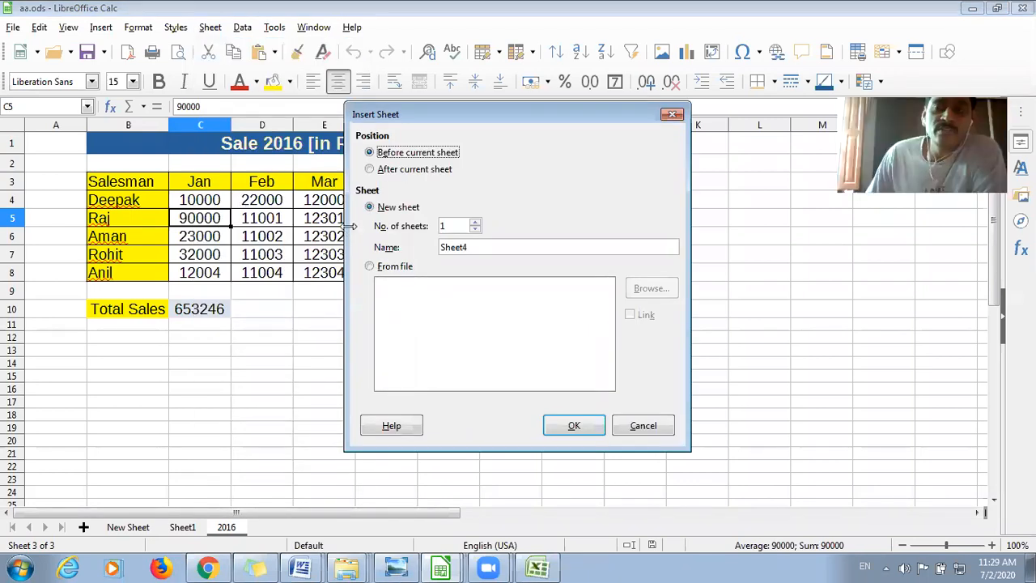
click(935, 219)
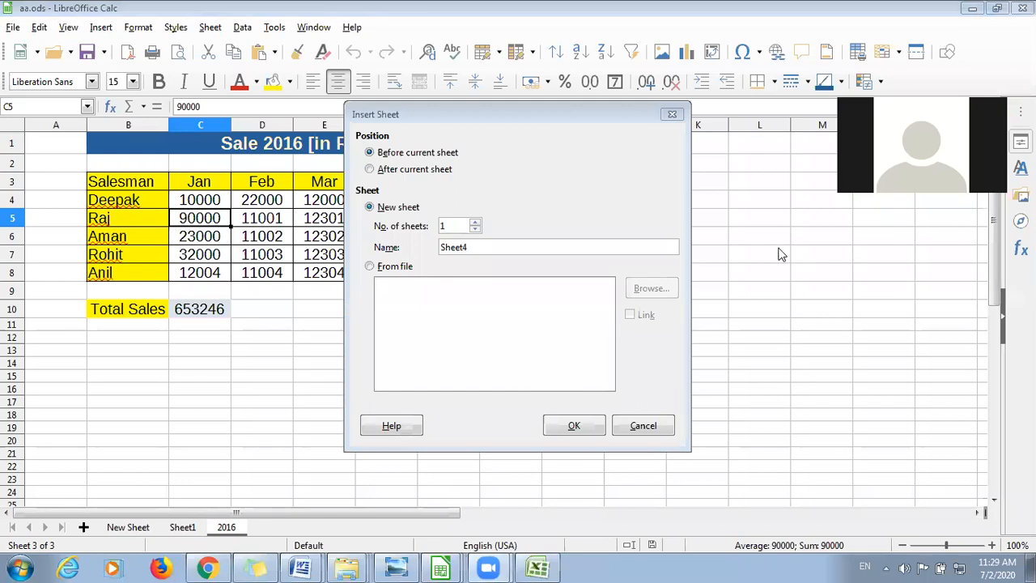
click(477, 116)
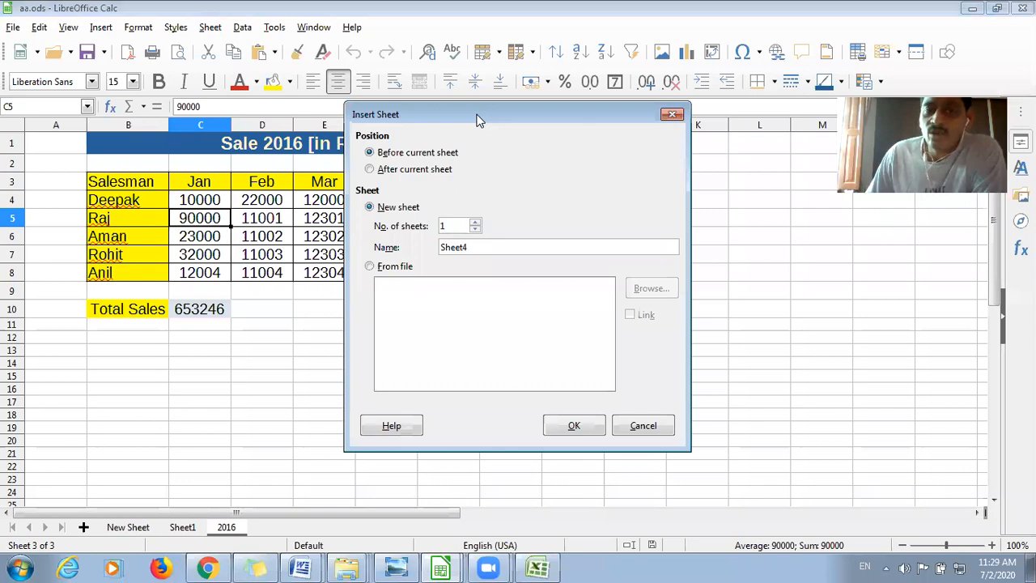
drag(477, 116, 484, 87)
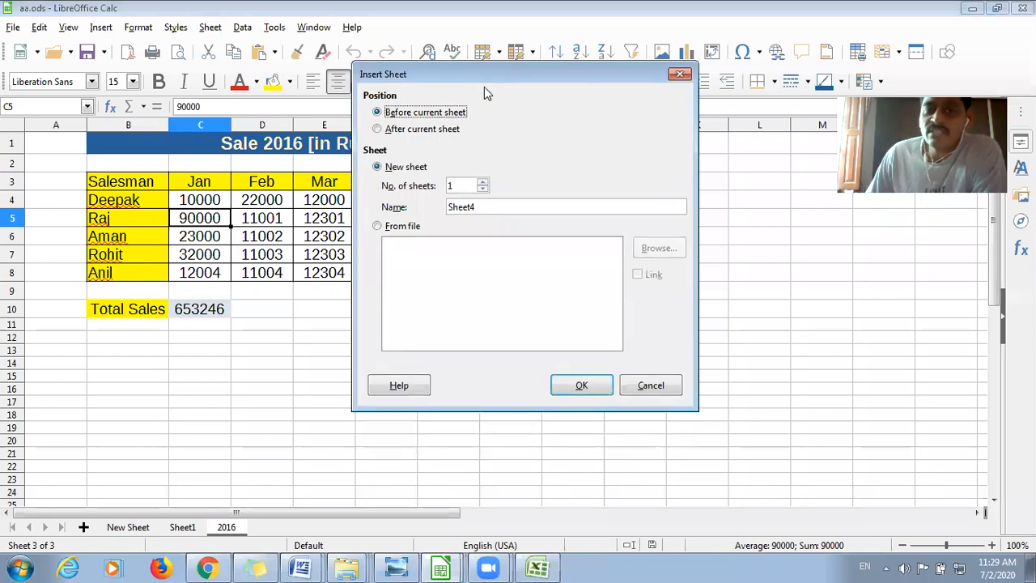
click(390, 228)
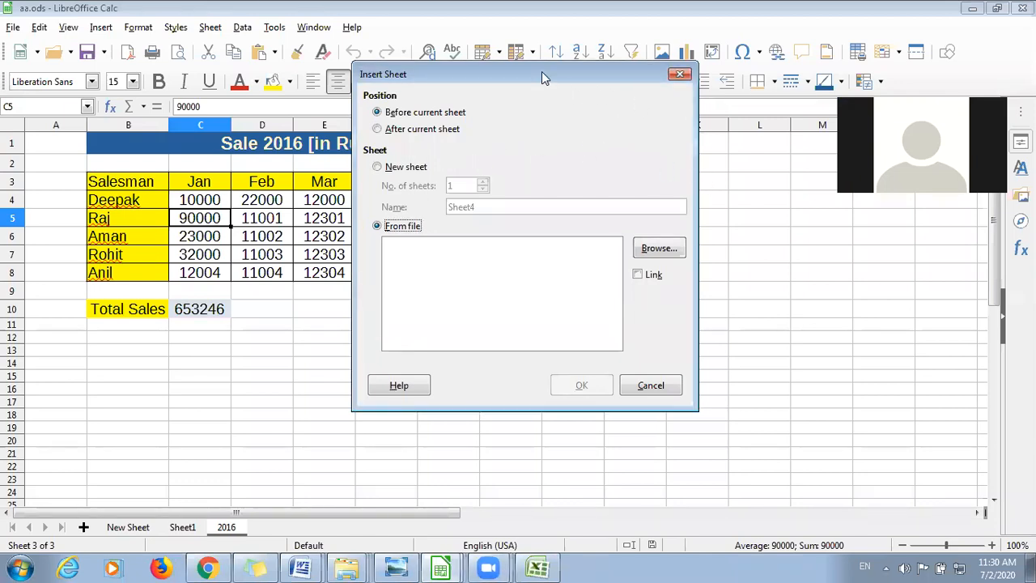
drag(539, 76, 546, 119)
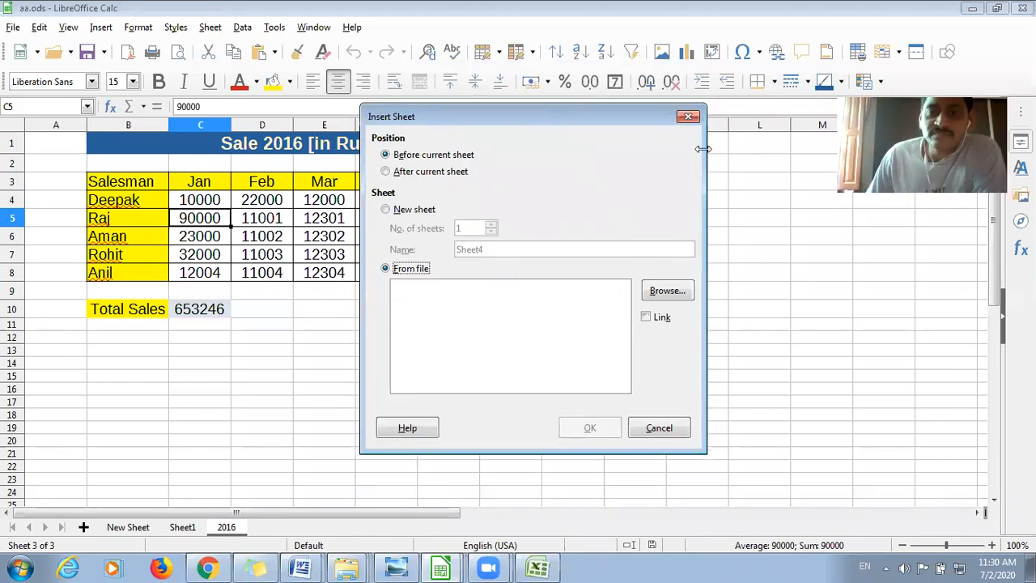
click(686, 117)
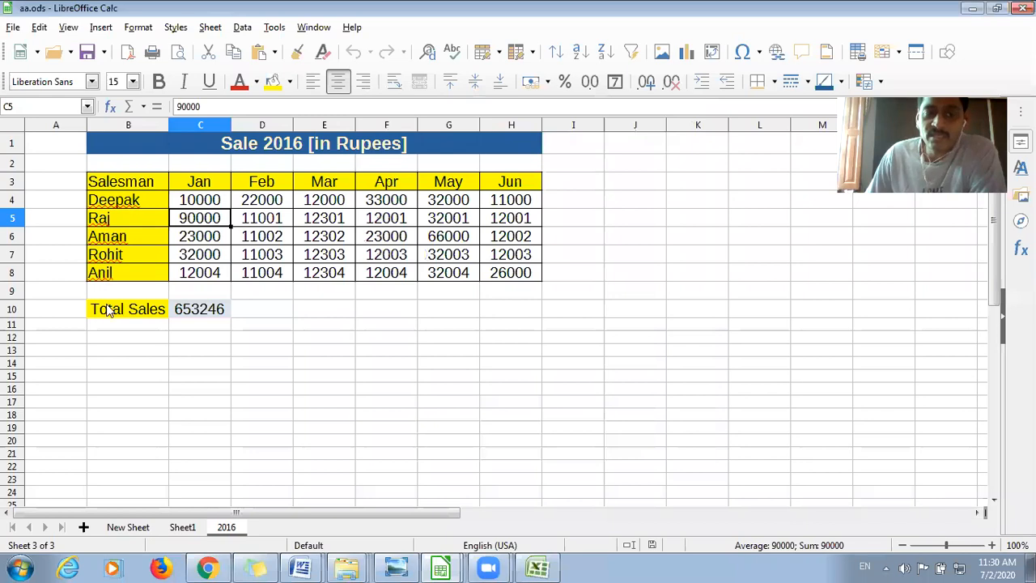
right_click(267, 527)
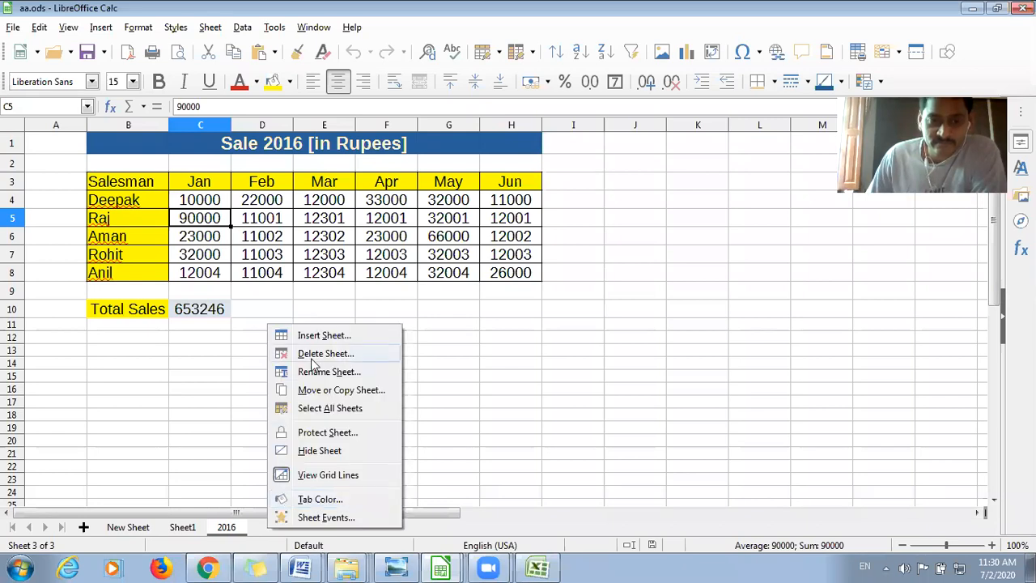
click(226, 348)
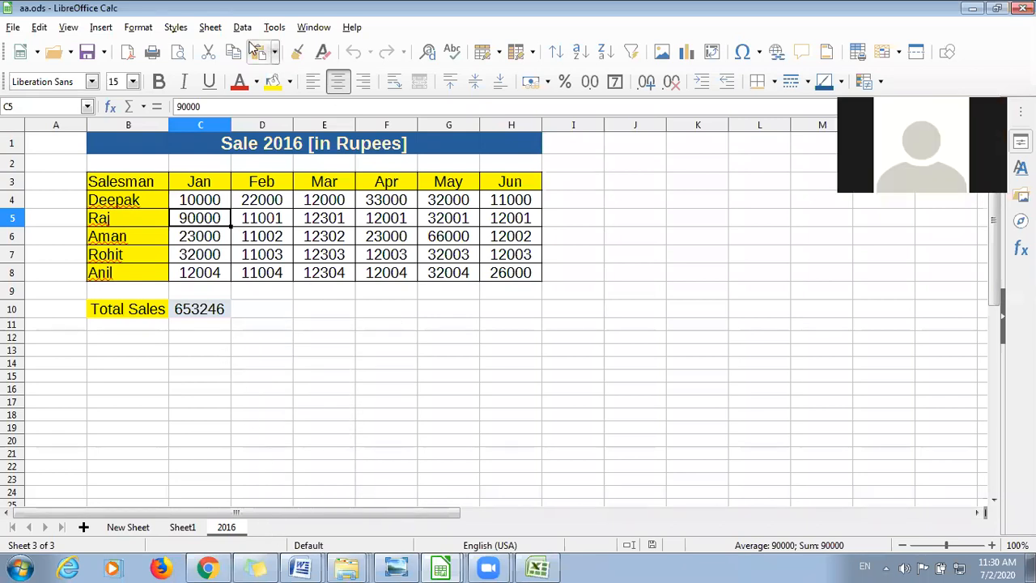
click(212, 29)
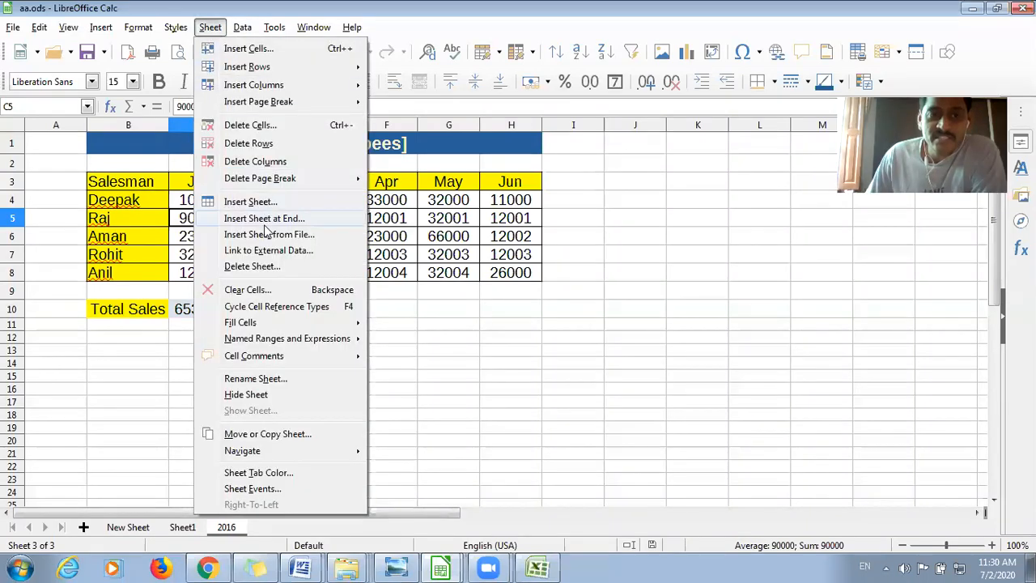
click(260, 204)
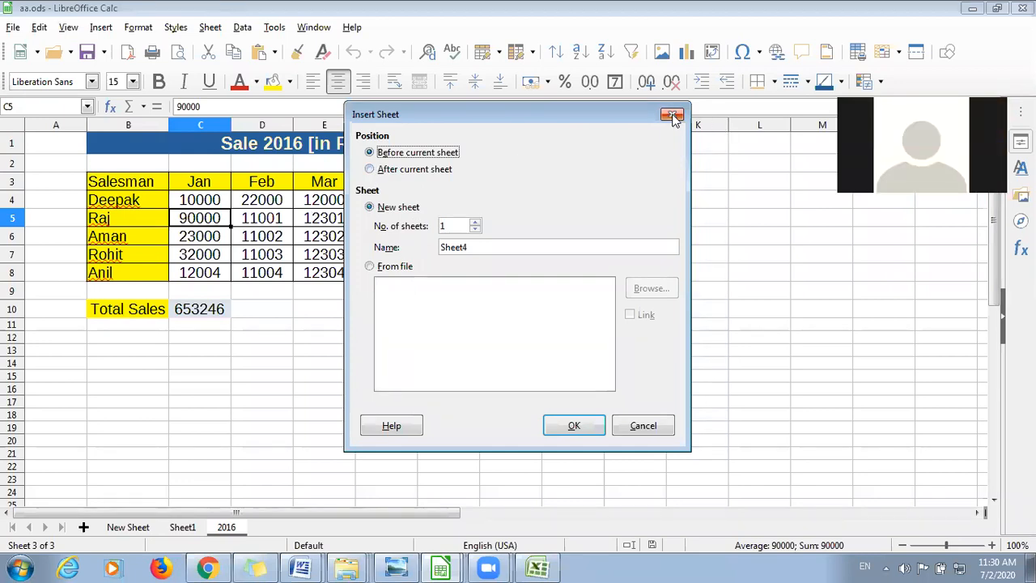
click(371, 170)
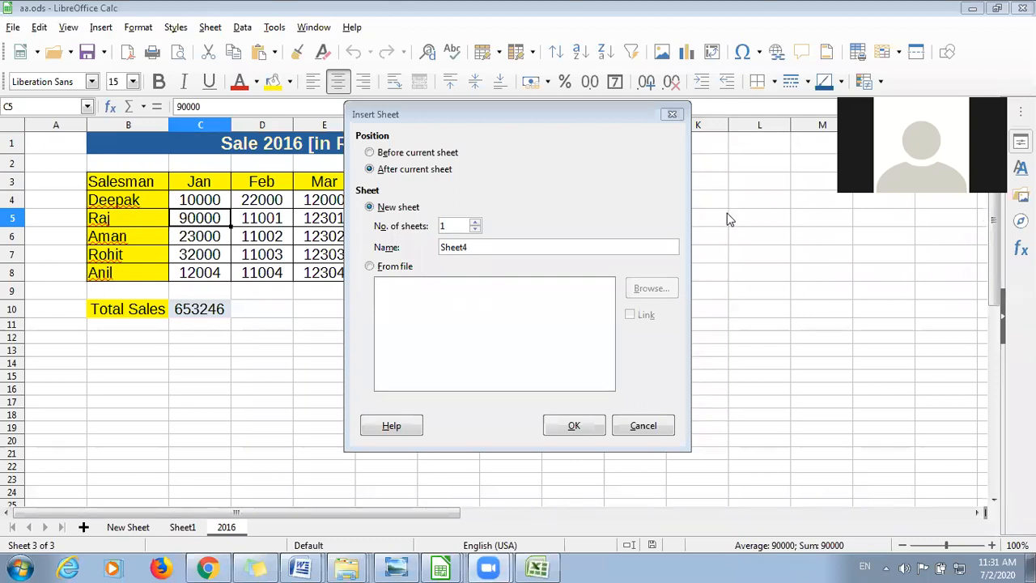
click(416, 169)
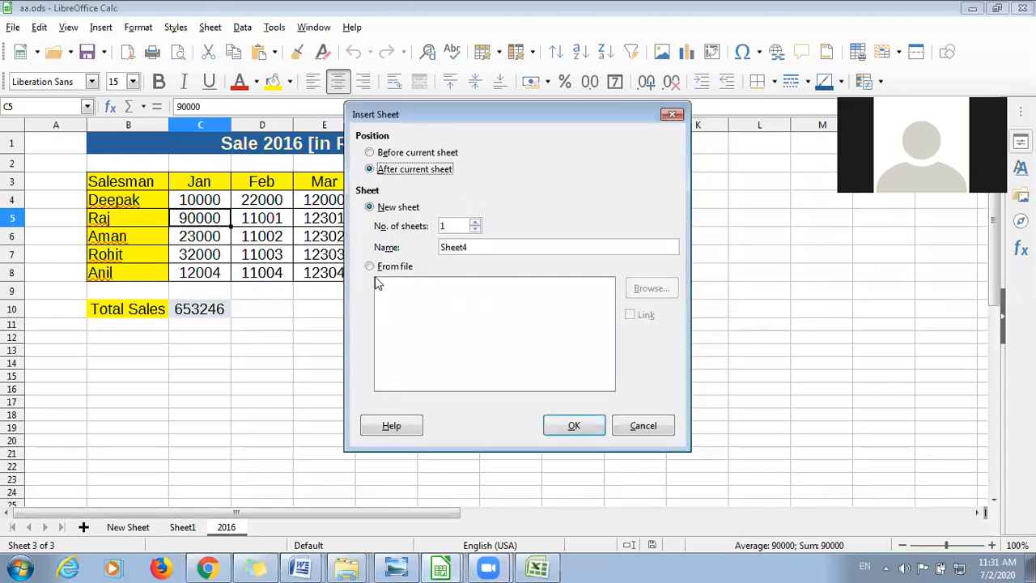
click(672, 114)
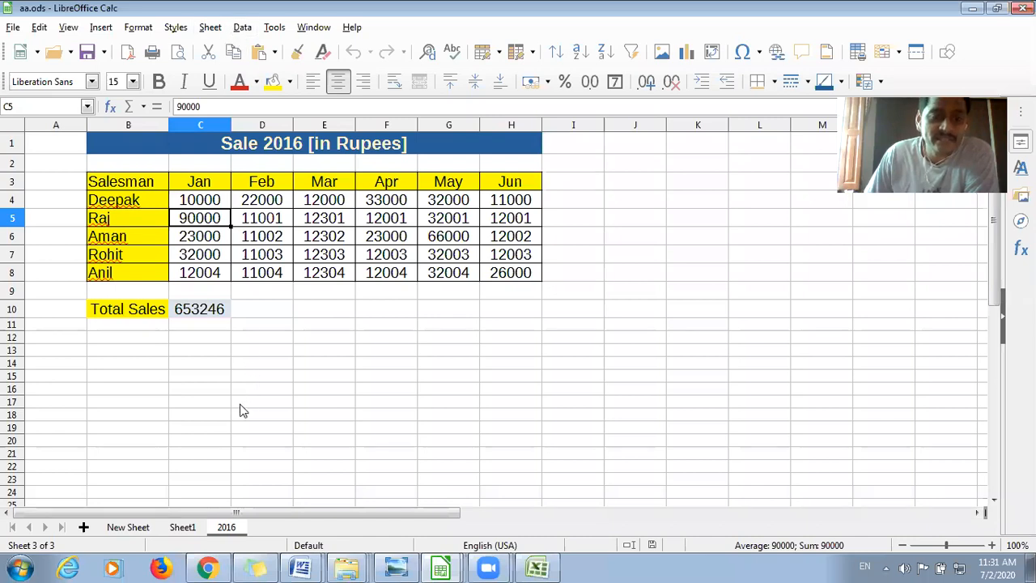
Delete the unlinked 2016 sheet from aa.ods
right_click(231, 527)
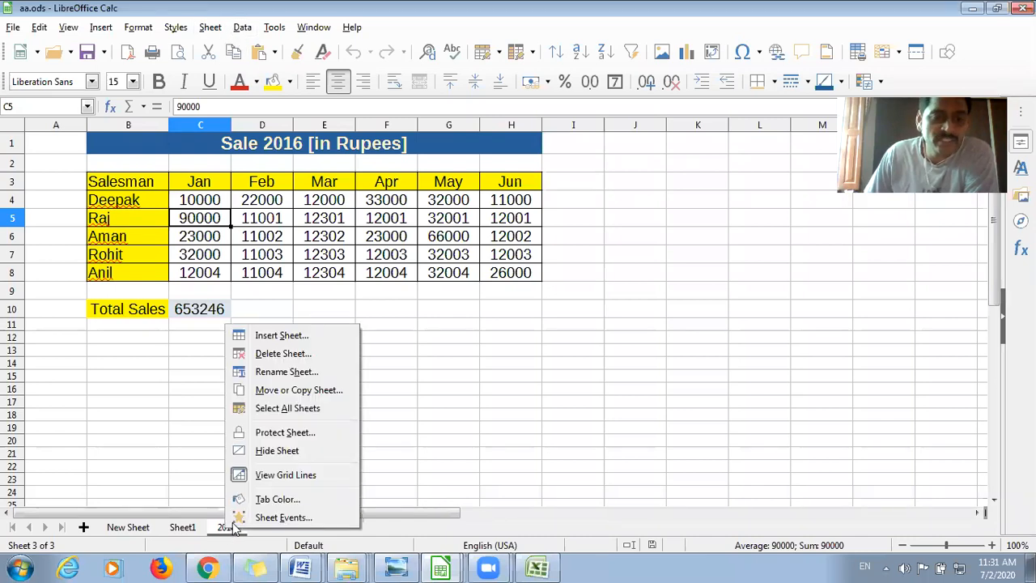
click(282, 356)
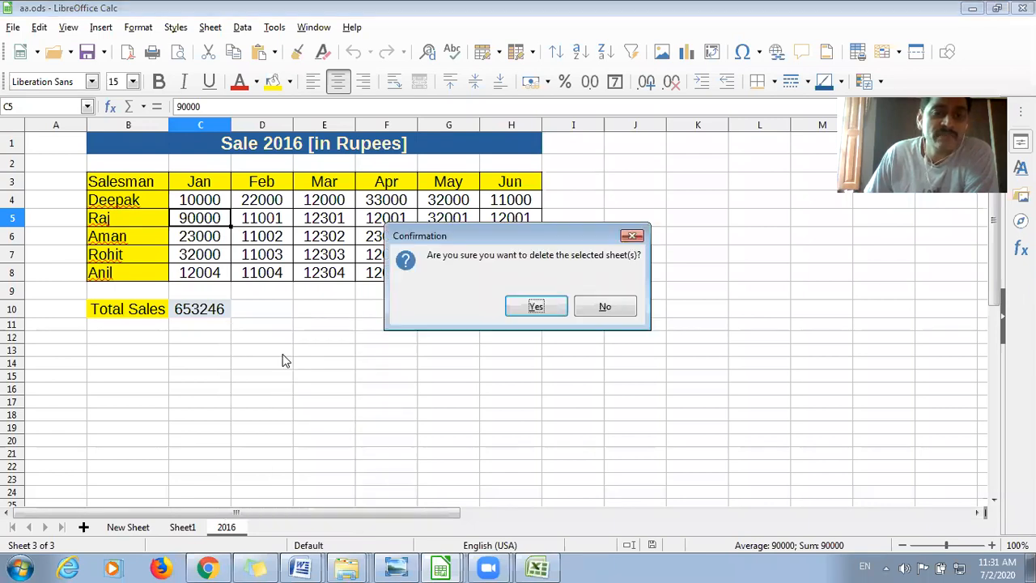
click(536, 306)
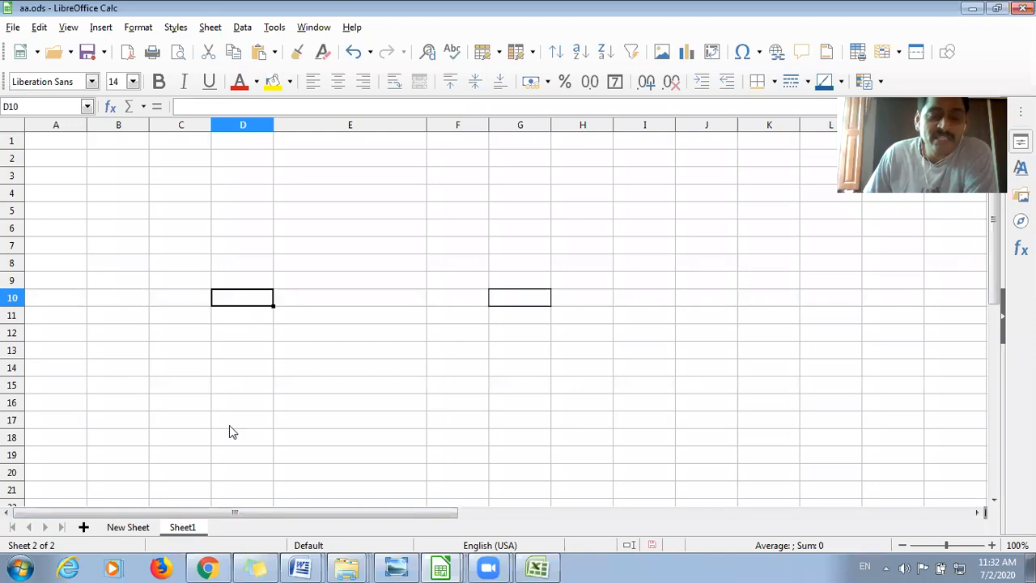
Insert the 2016 sheet from the Sales-2015 file in the 16-June-2020 folder before Sheet1, with Link enabled
click(211, 27)
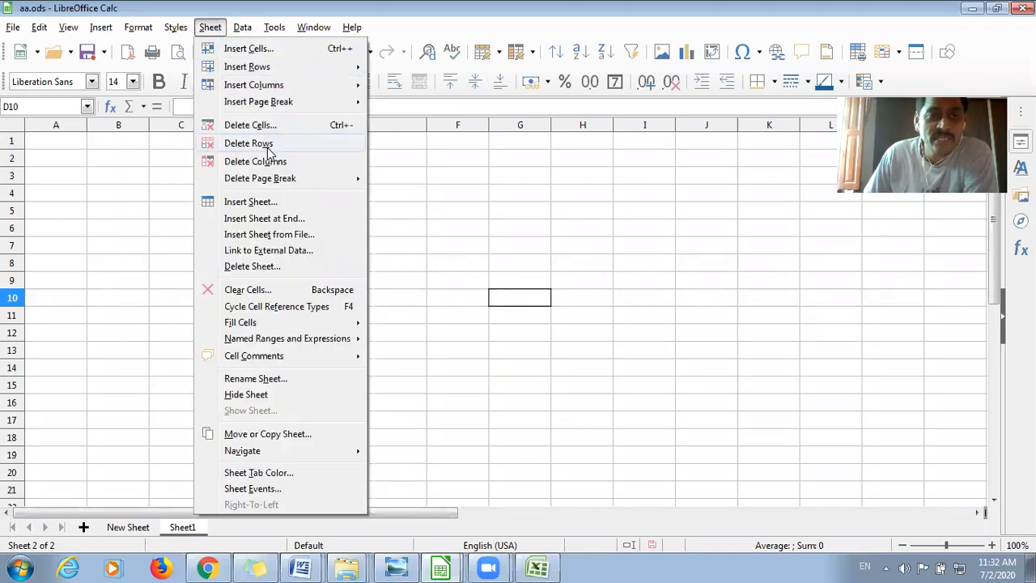
click(245, 202)
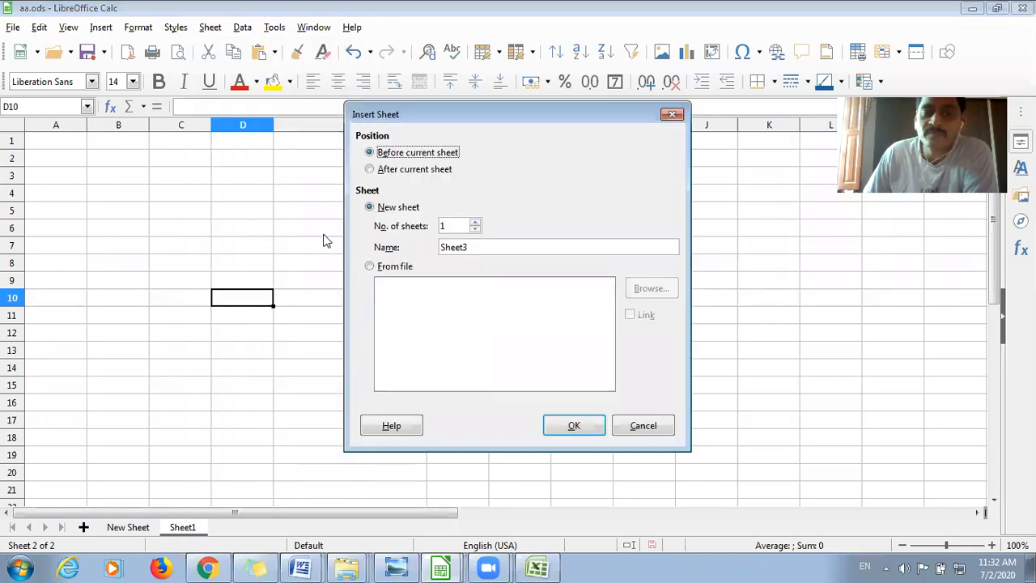
click(370, 267)
click(640, 290)
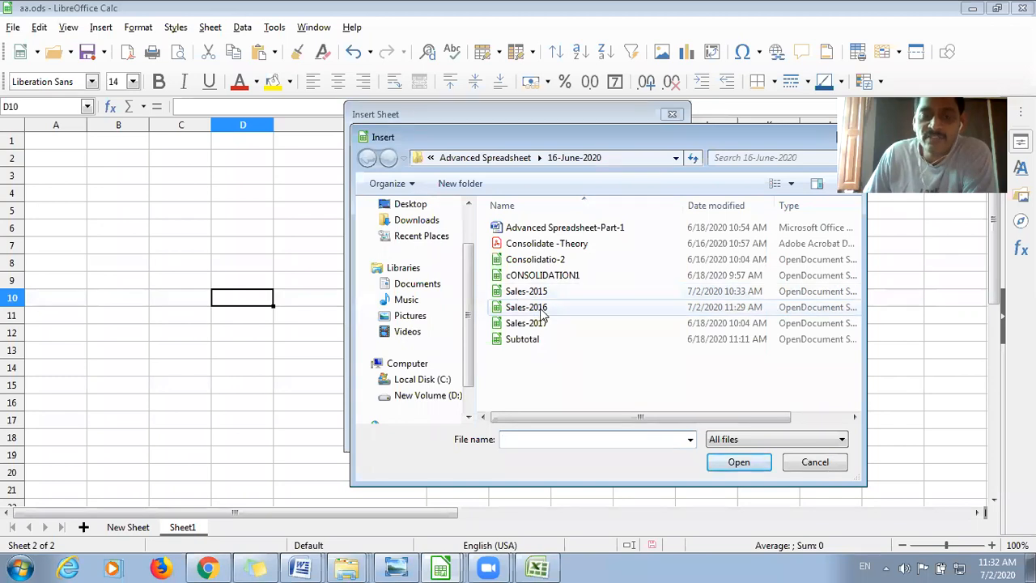
click(524, 293)
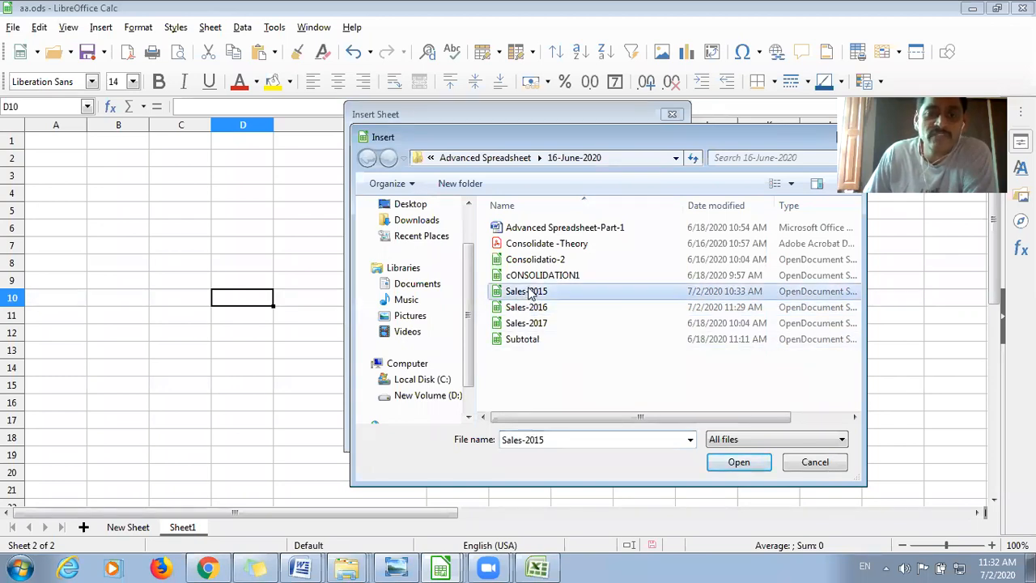
click(736, 463)
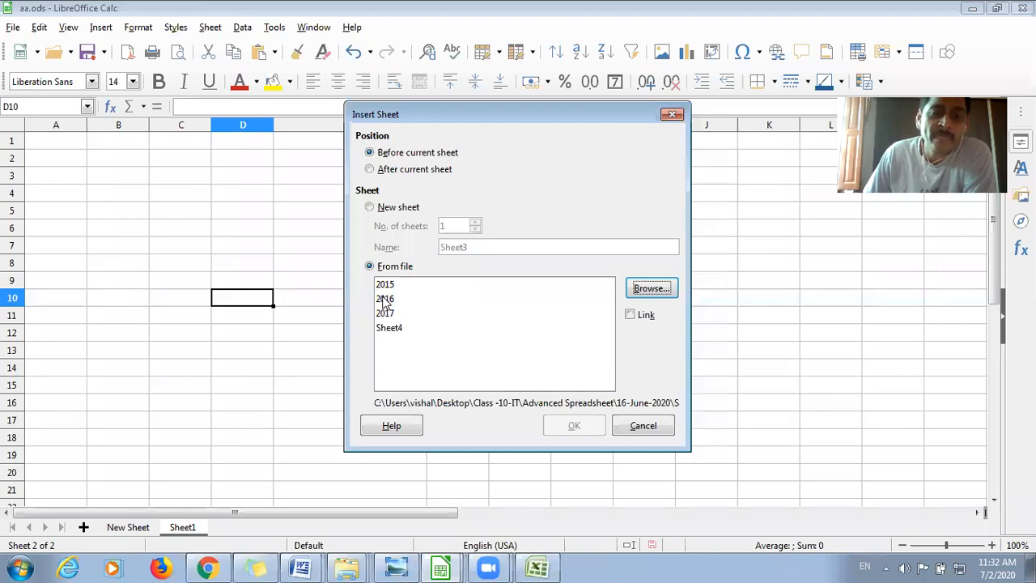
click(385, 299)
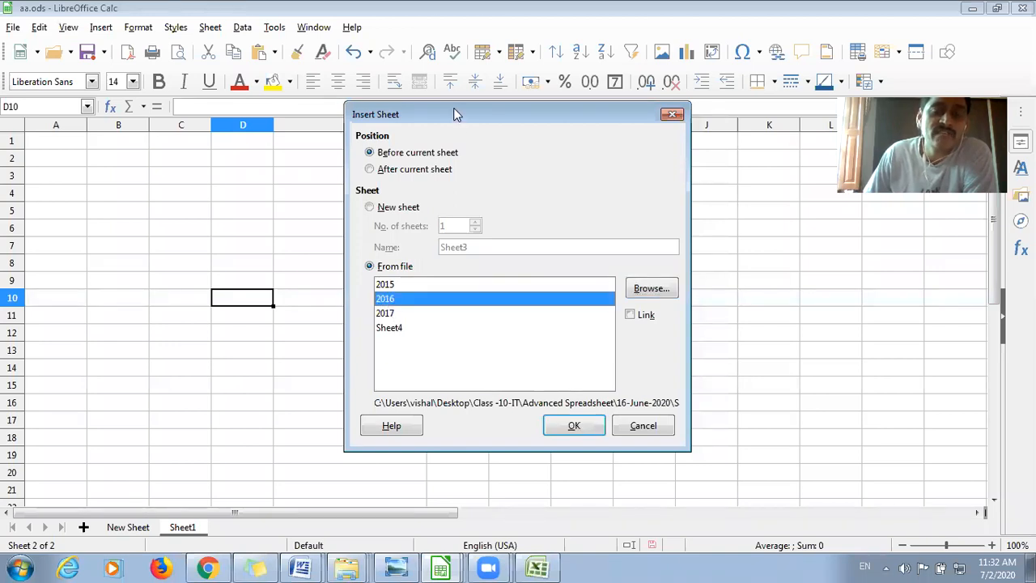
drag(455, 114, 440, 75)
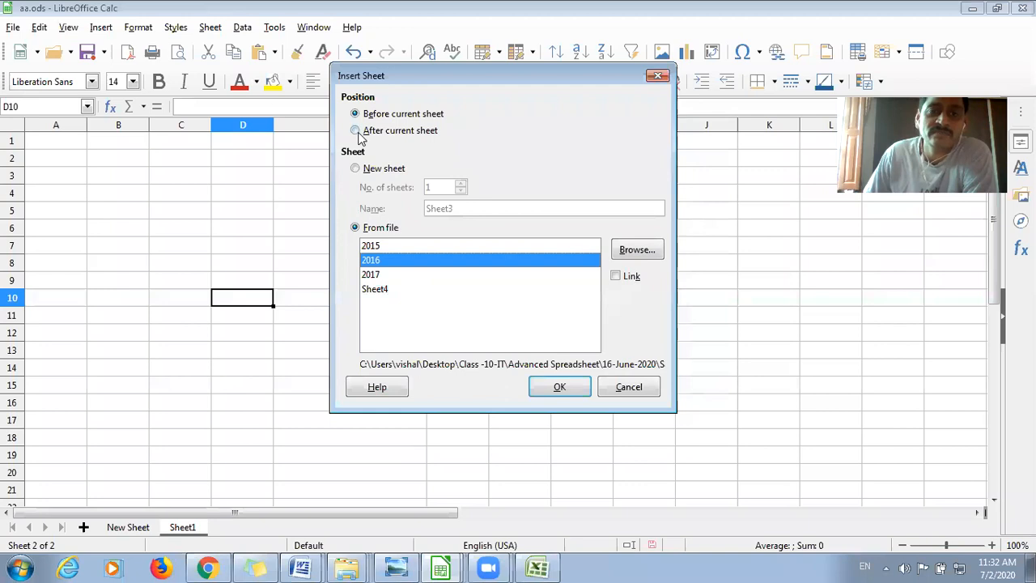
drag(373, 76, 407, 79)
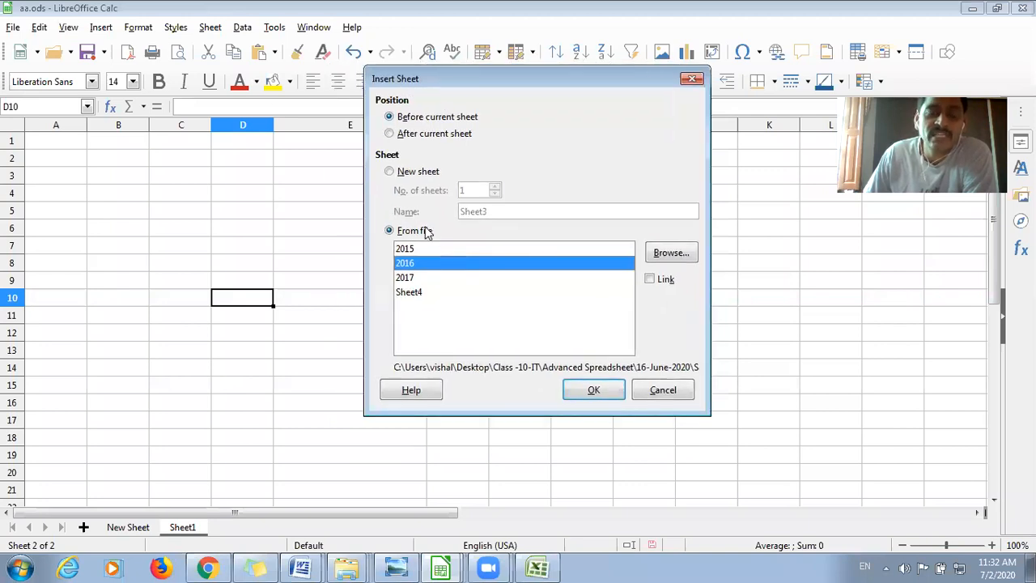
click(649, 280)
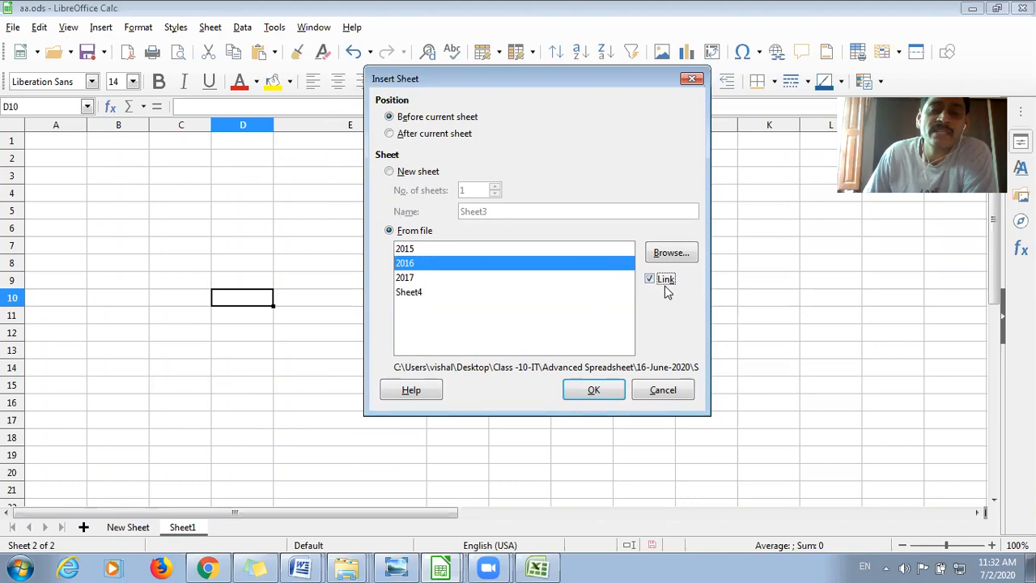
click(577, 389)
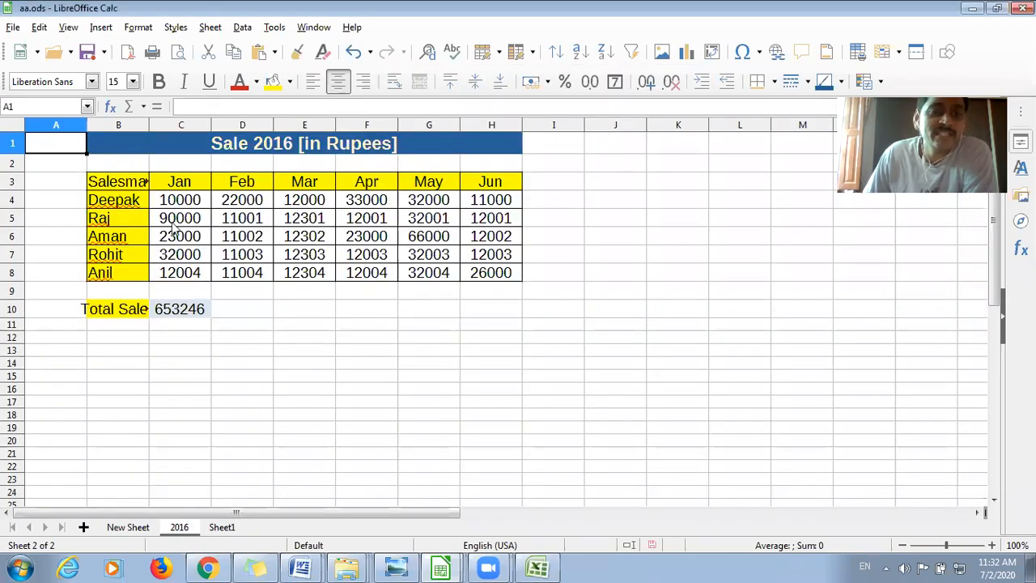
Switch to Sales-2016.ods, set the January sales in cell C4 to 80000 and save the file
click(173, 224)
click(245, 253)
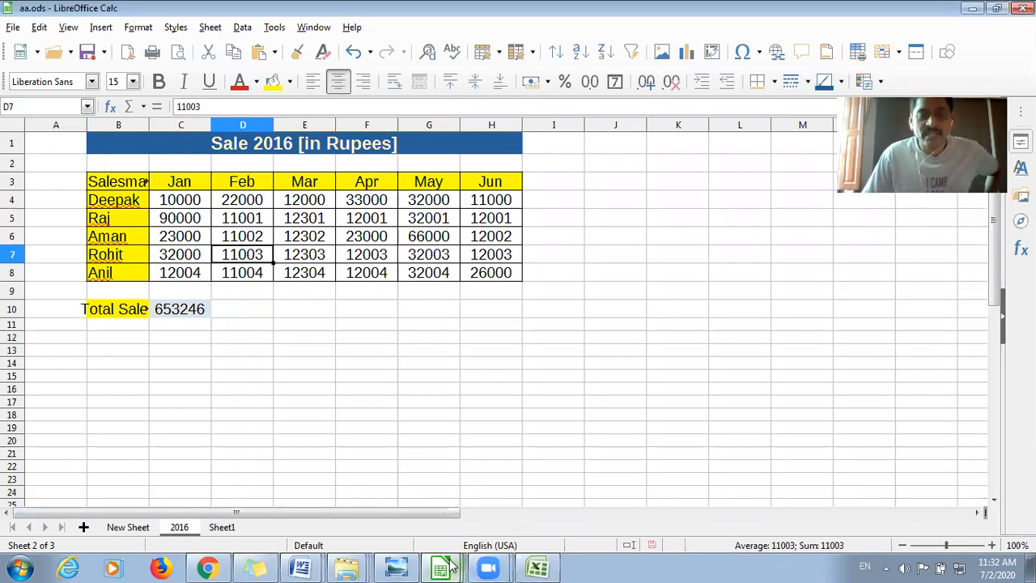
mouse_move(451, 566)
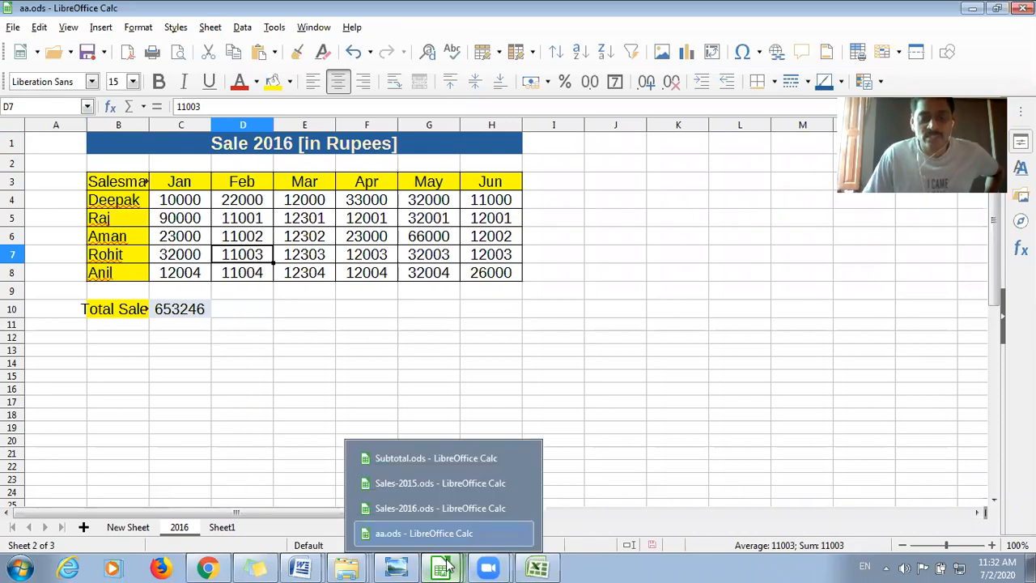
click(423, 507)
click(329, 256)
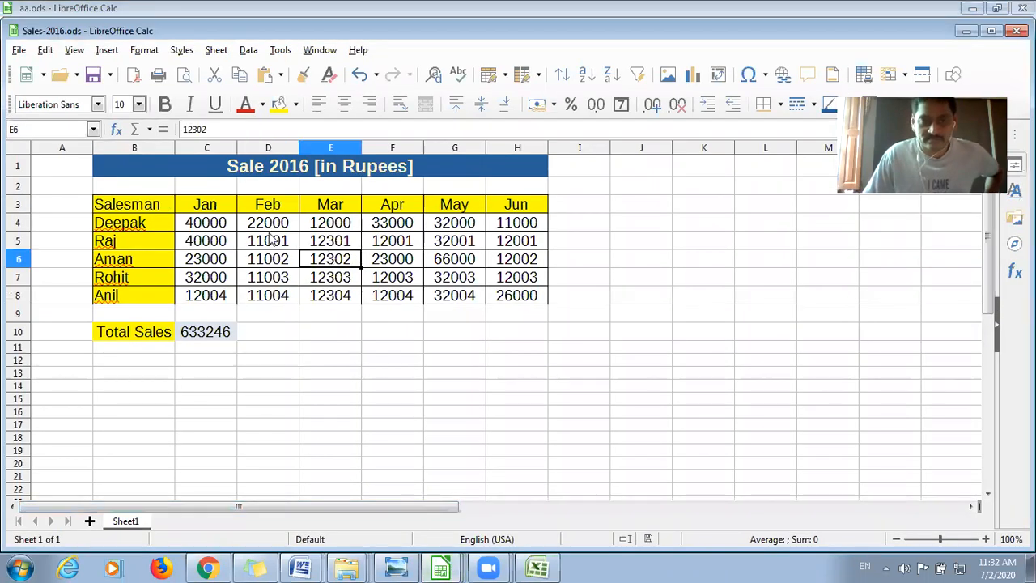
click(268, 227)
click(207, 221)
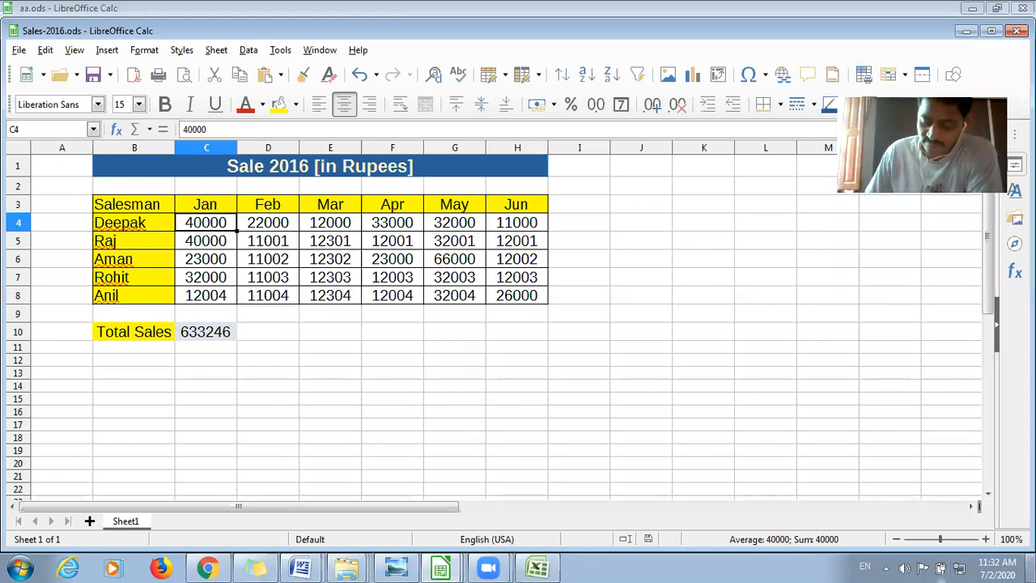
text(80000)
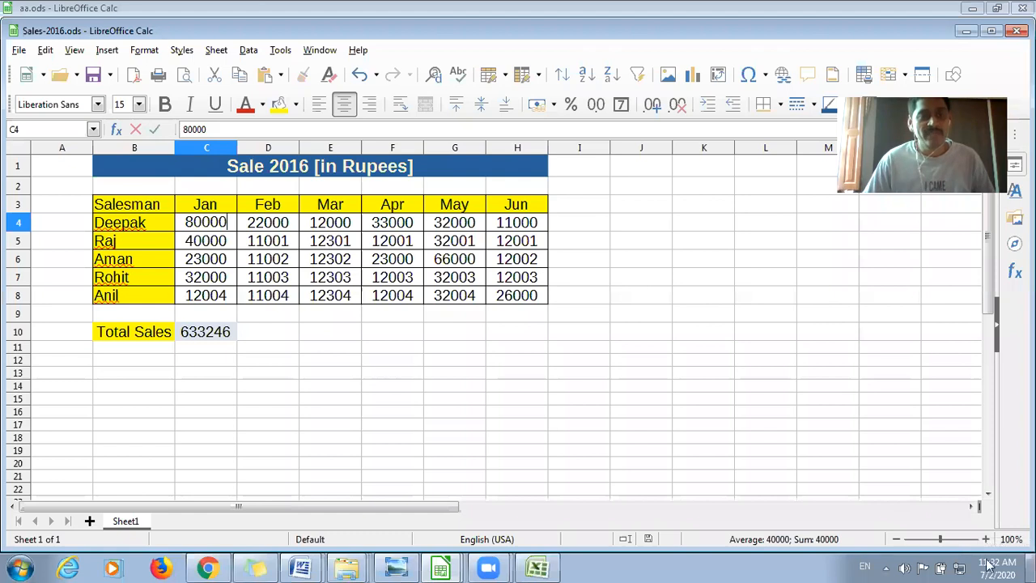
key(ctrl+s)
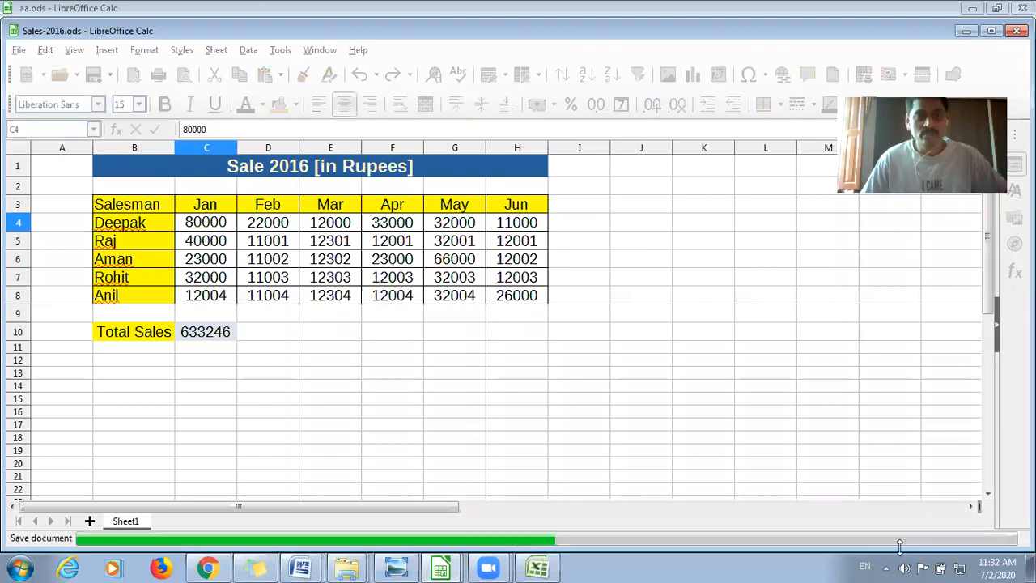
click(347, 284)
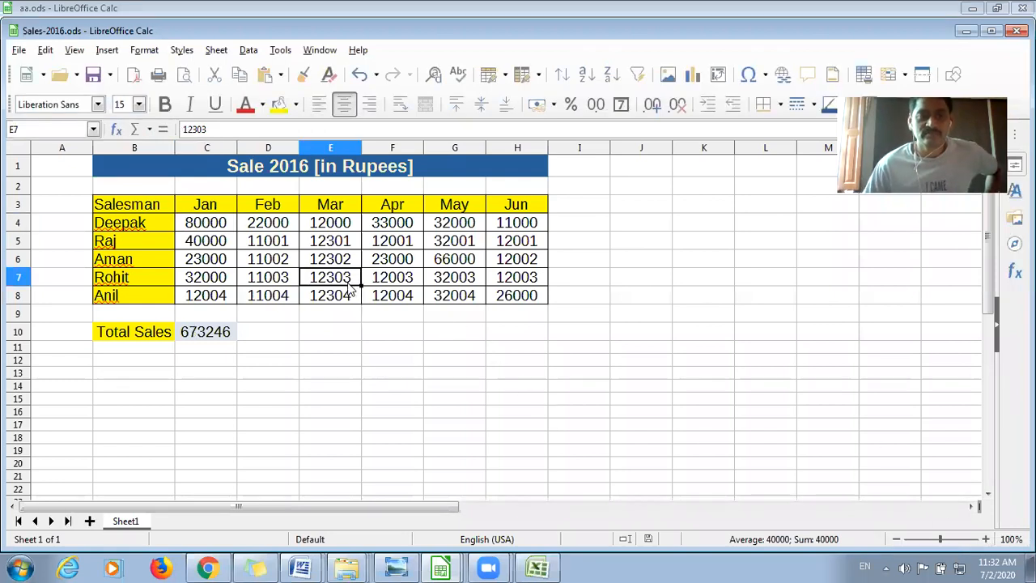
click(263, 226)
key(ctrl+s)
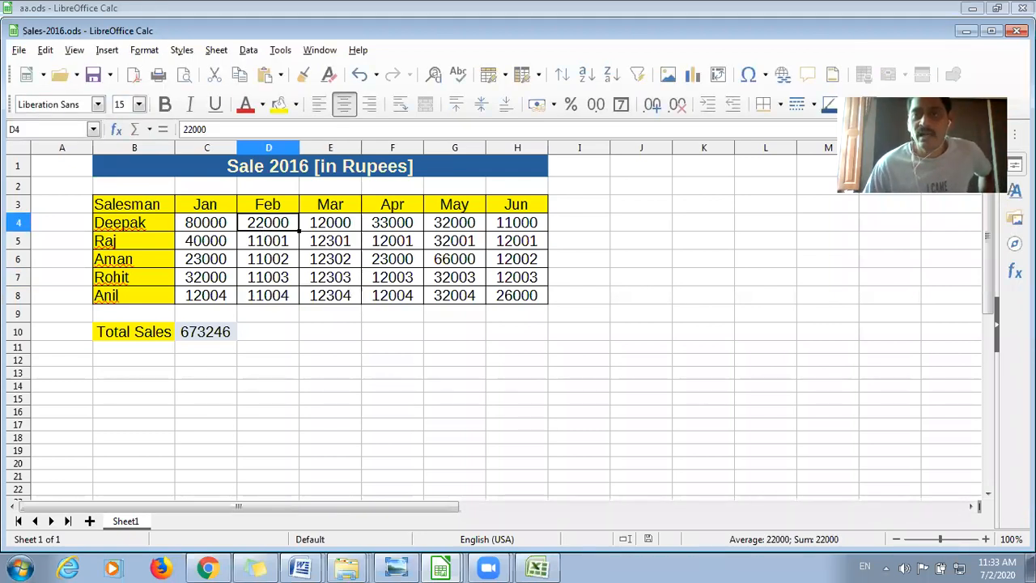
Return to aa.ods and check whether the January sales on its linked 2016 sheet reflect the source change
click(970, 30)
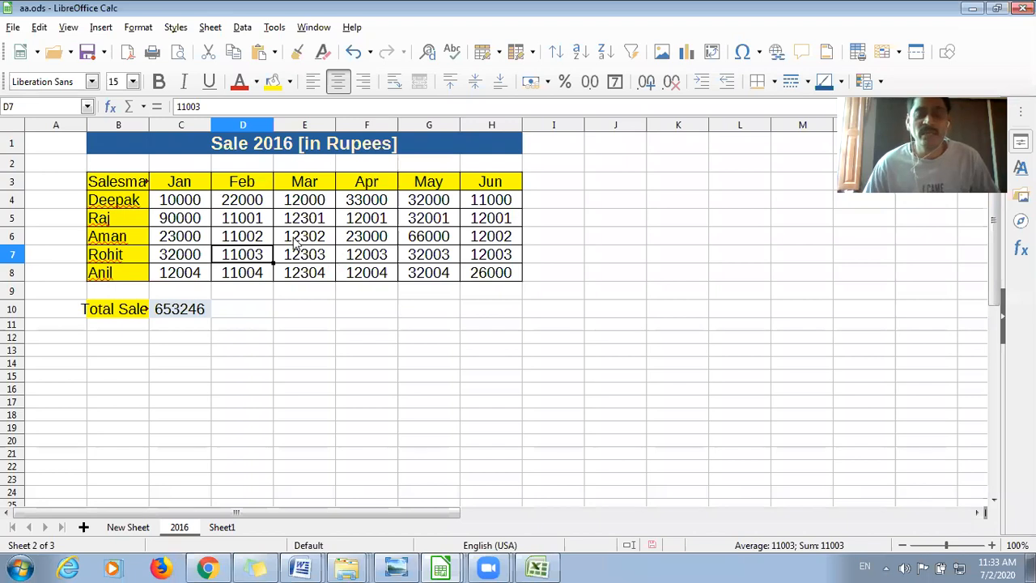
click(271, 227)
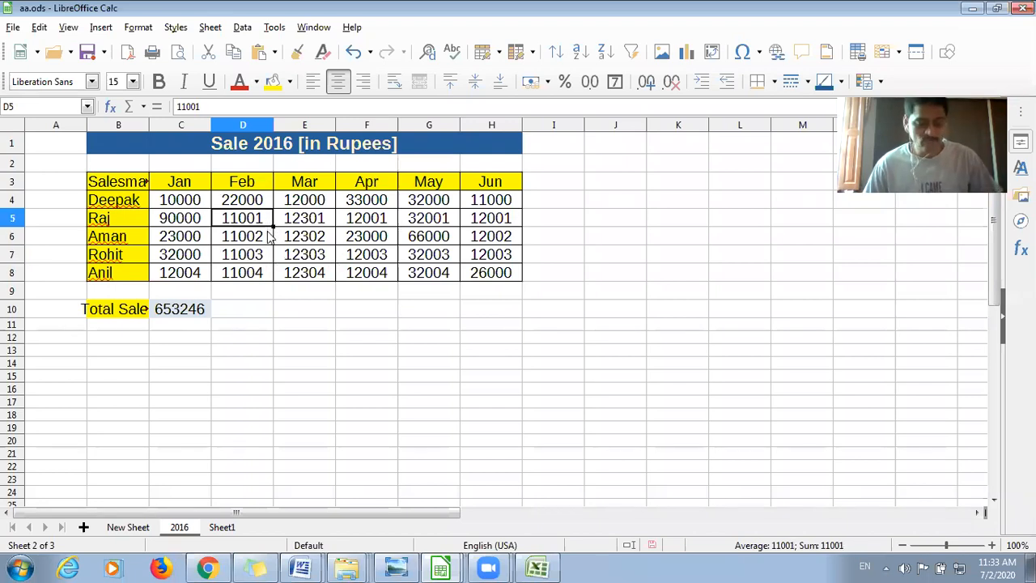
click(263, 255)
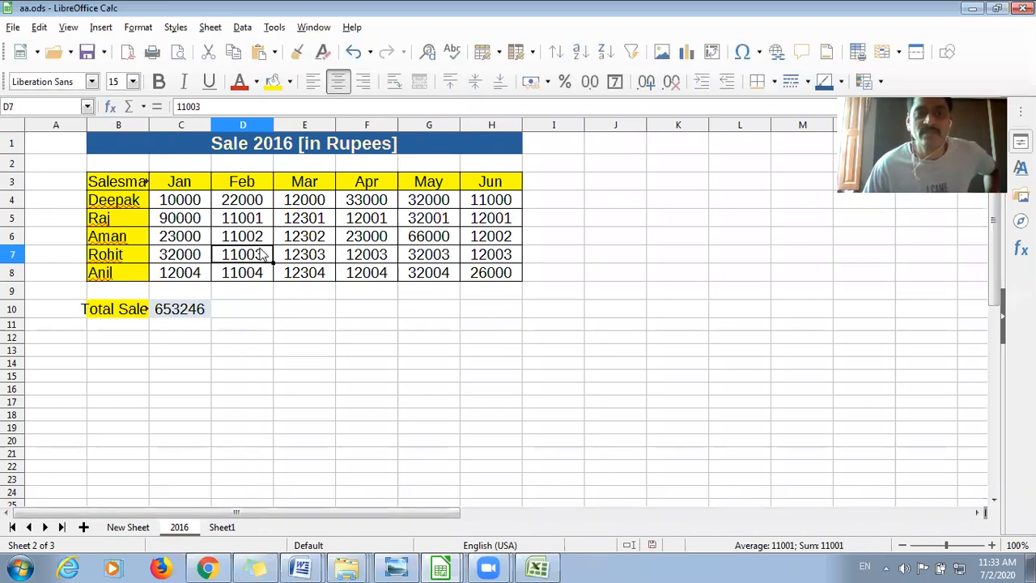
click(174, 204)
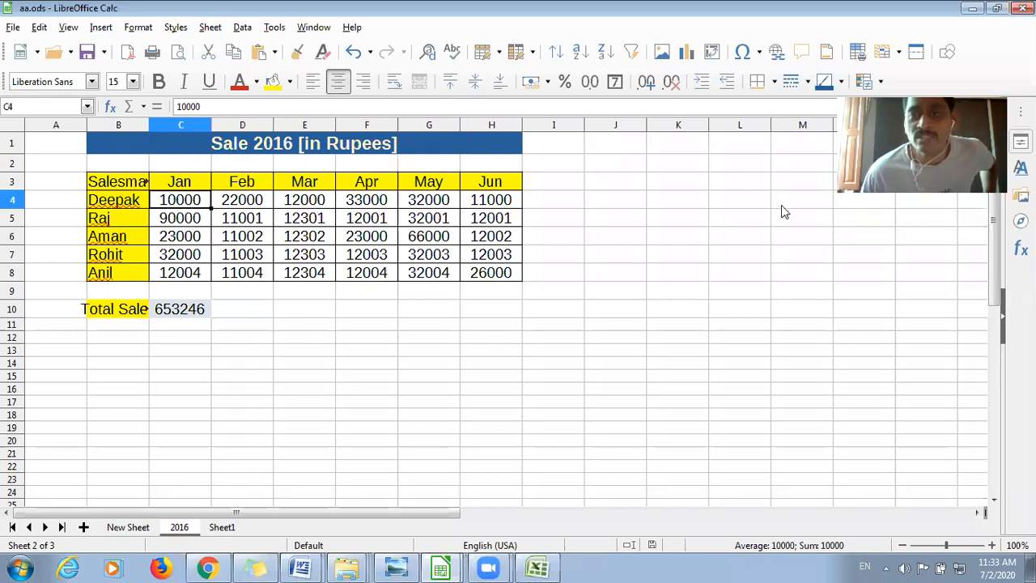
Close aa.ods, reopen it from the 2-July-2020 folder and allow its external links to update
click(1022, 7)
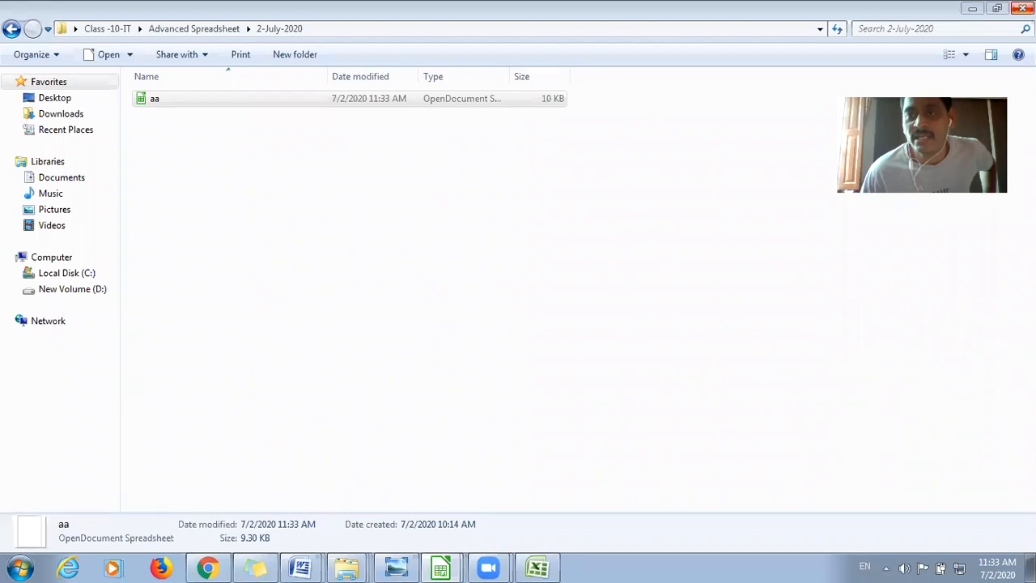
double_click(155, 99)
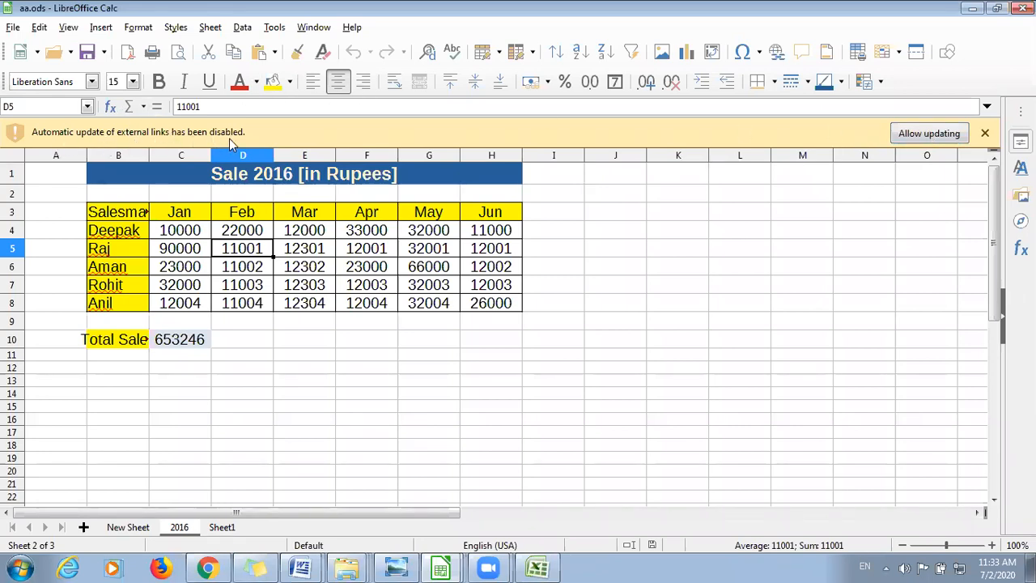
click(925, 134)
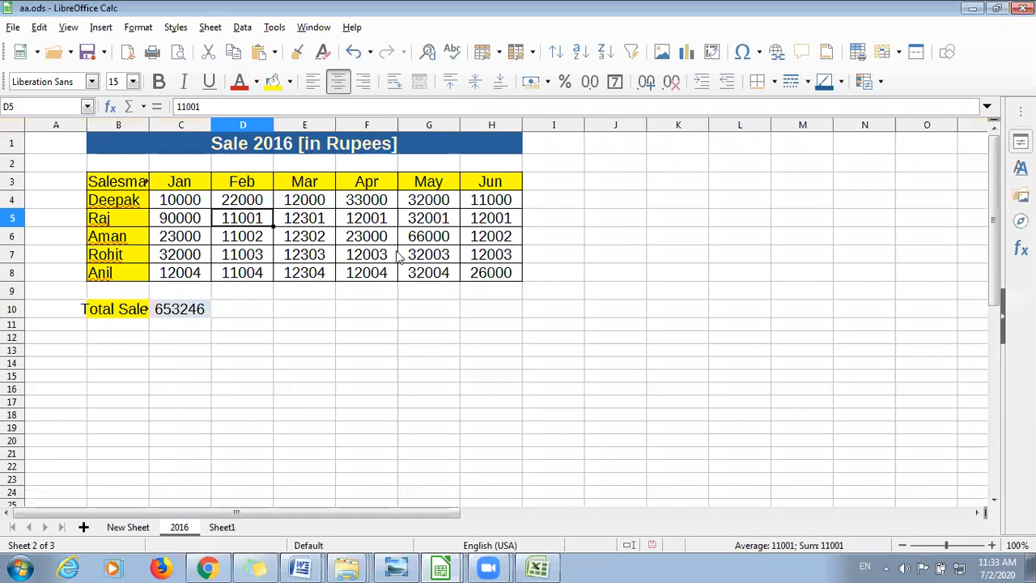
Save aa.ods and check the sales figures on its 2016 sheet after the link update
key(ctrl+s)
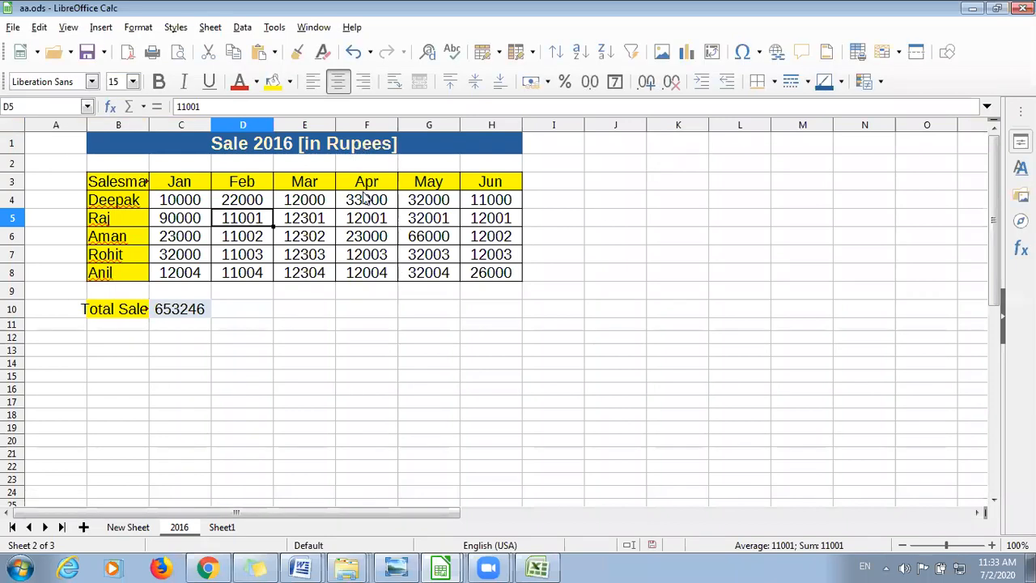
click(233, 237)
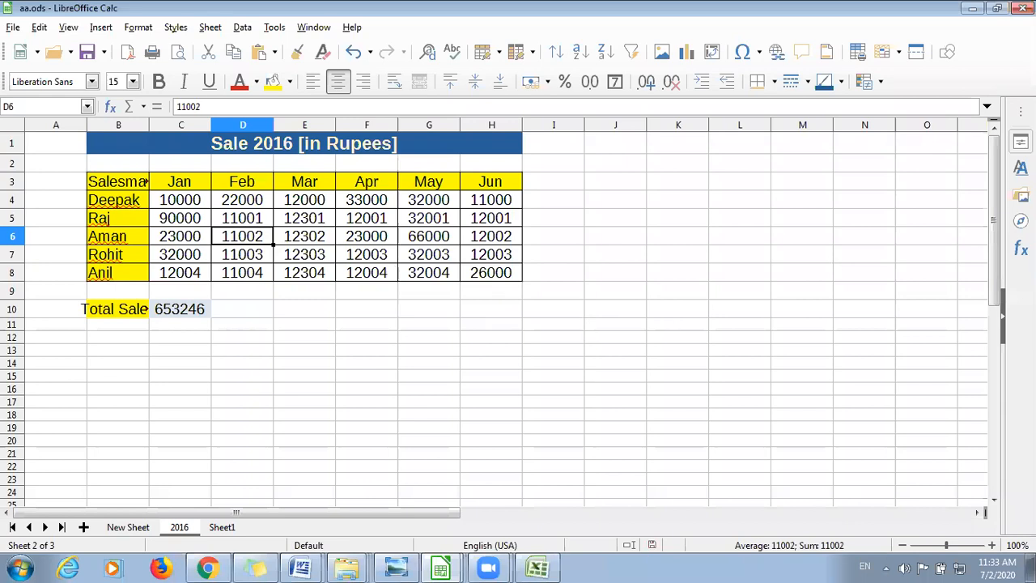
click(368, 207)
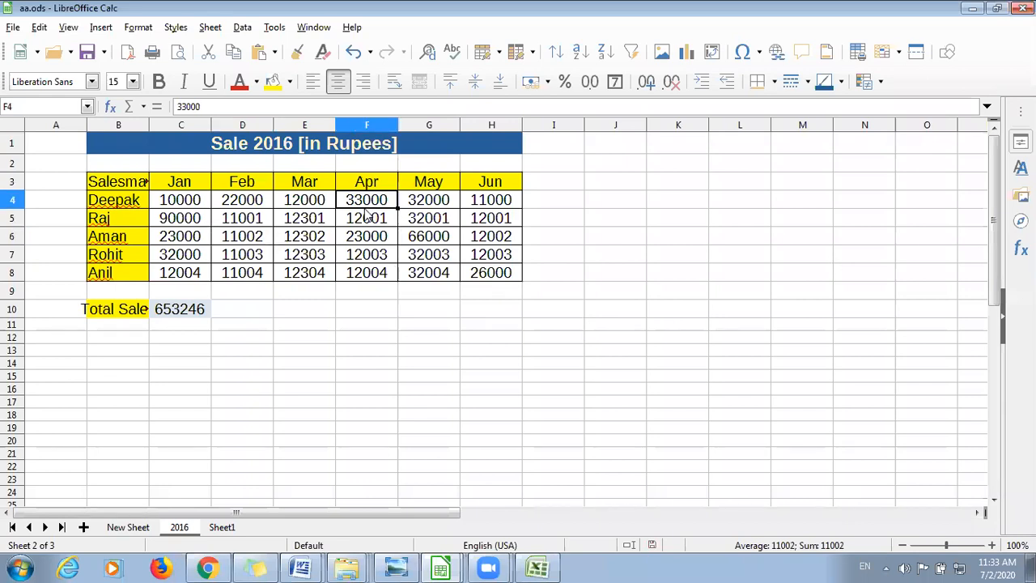
click(170, 223)
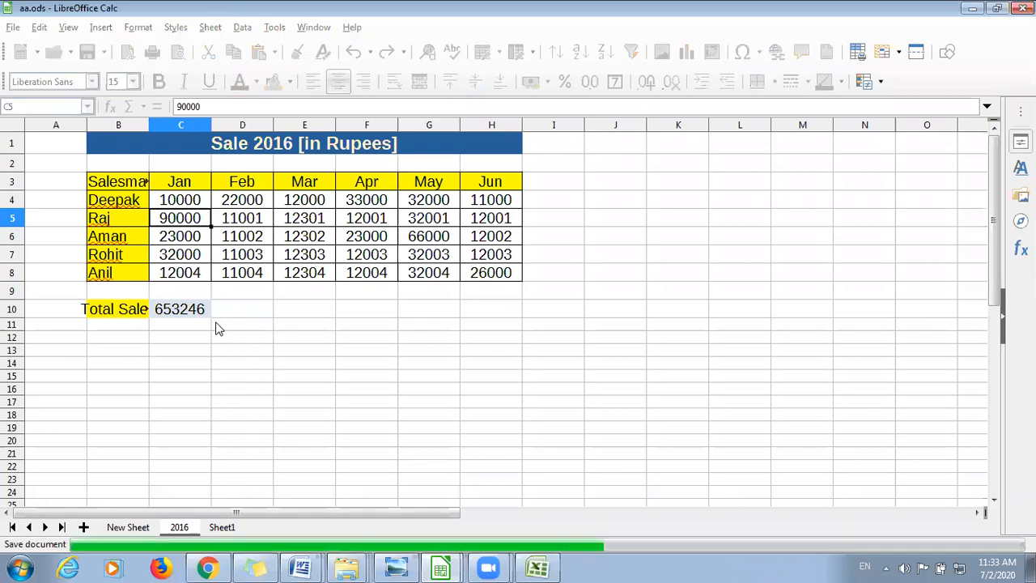
click(381, 275)
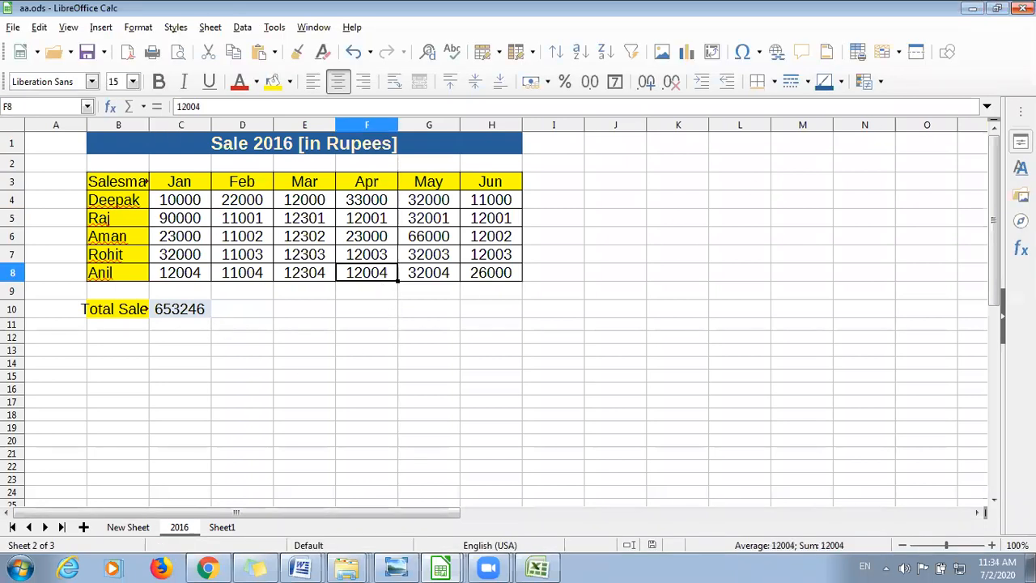
Close aa.ods and all other open Calc files, discarding the unsaved changes to Sales-2015.ods
click(1022, 8)
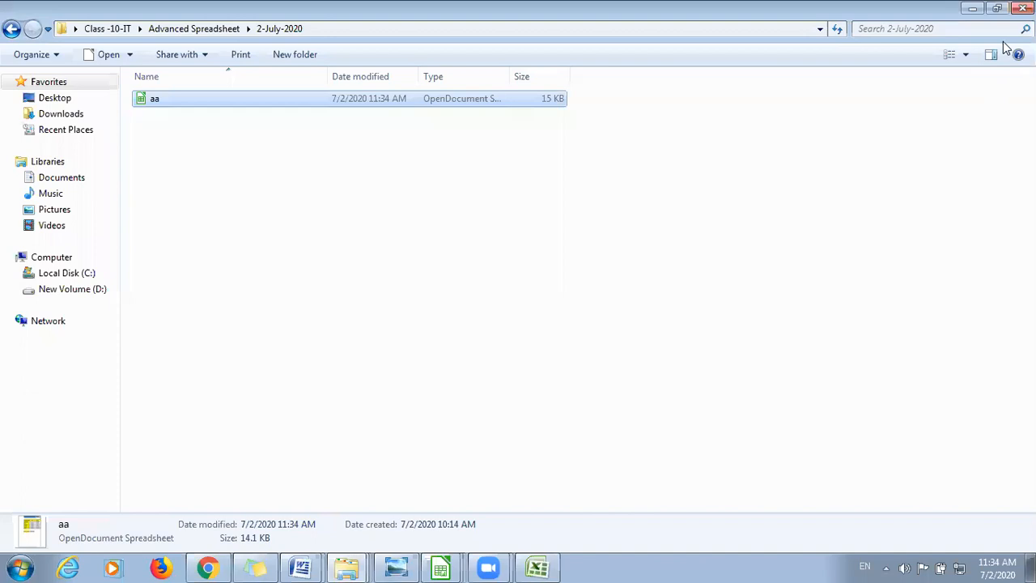
right_click(440, 566)
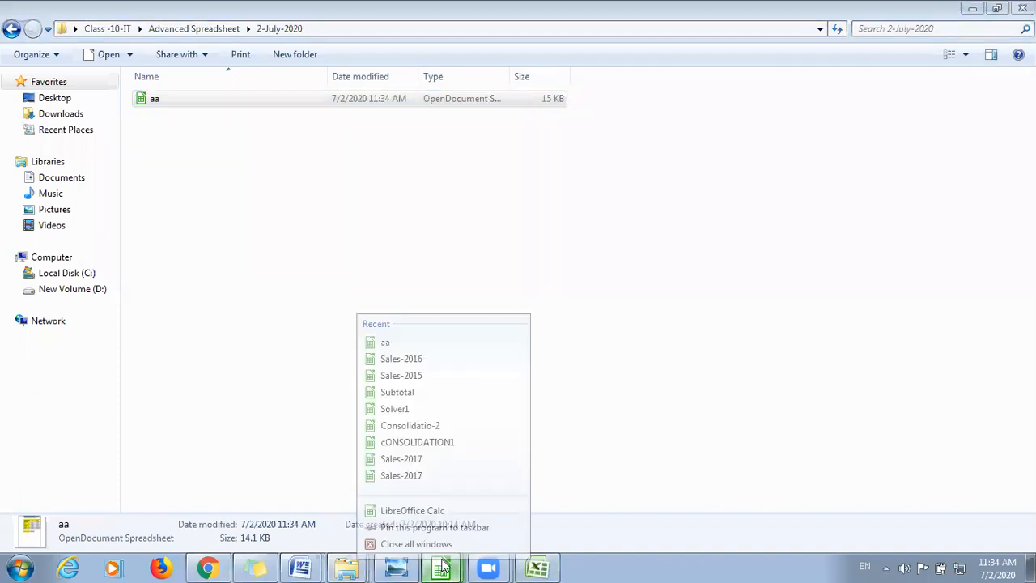
click(416, 536)
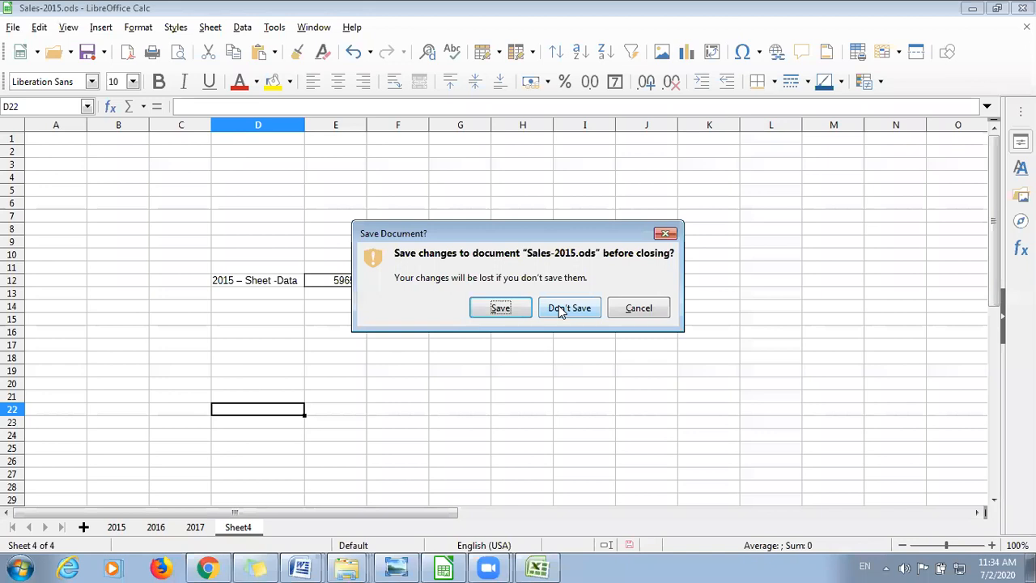
click(560, 310)
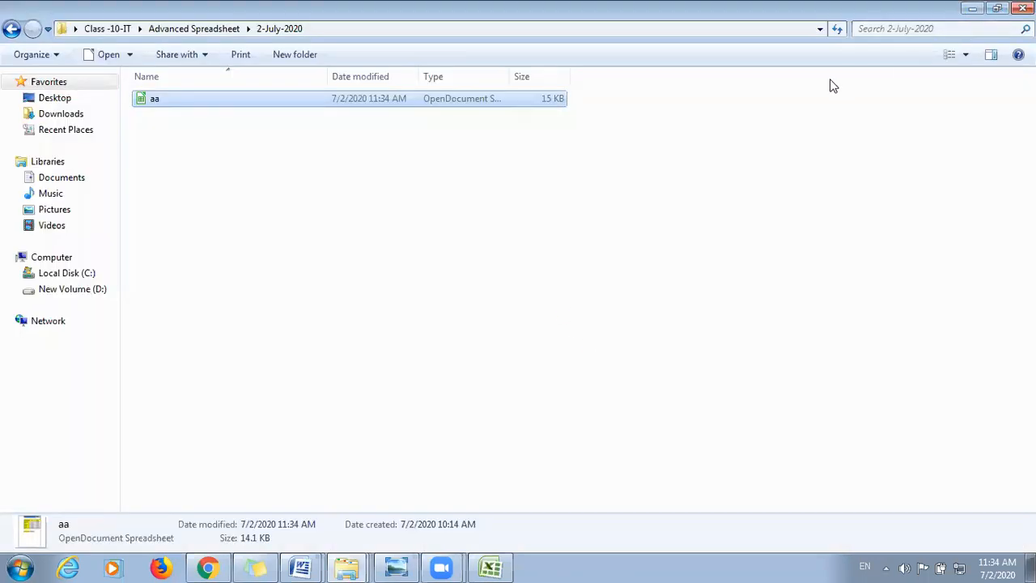
Open aa.ods from the 2-July-2020 folder again, running the recovery of Untitled 1, and allow external link updating
double_click(171, 98)
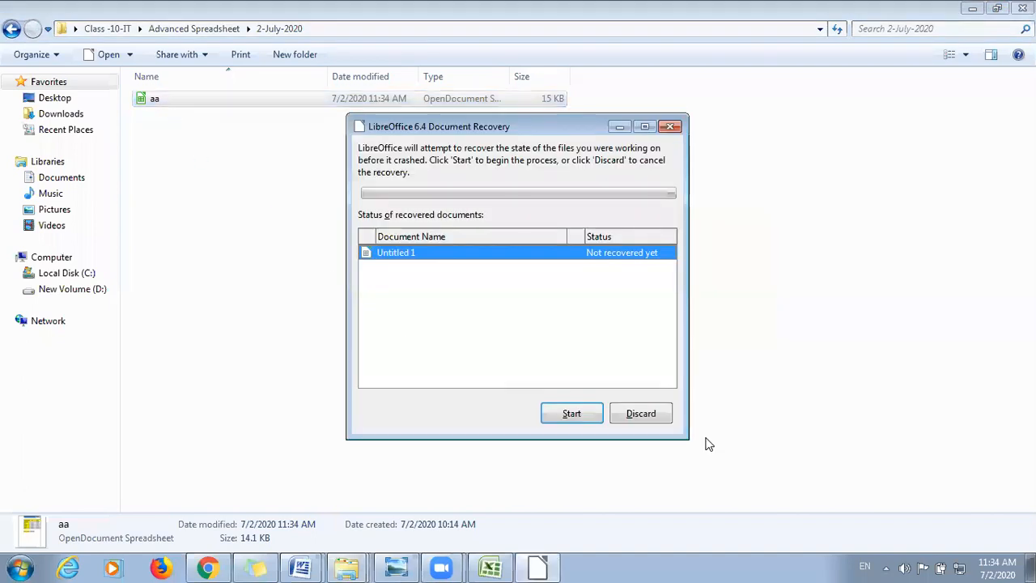
click(570, 415)
click(570, 416)
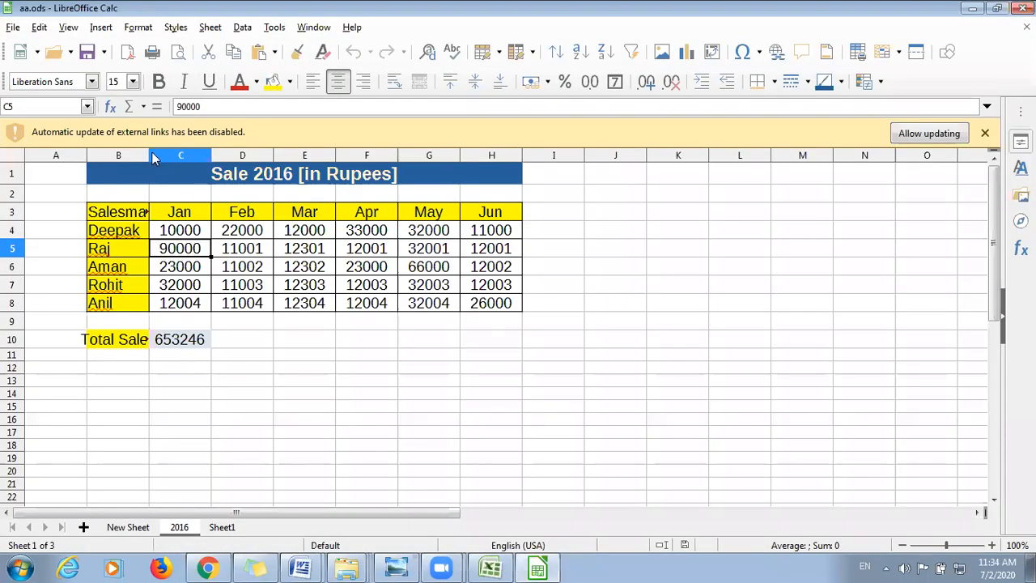
click(928, 134)
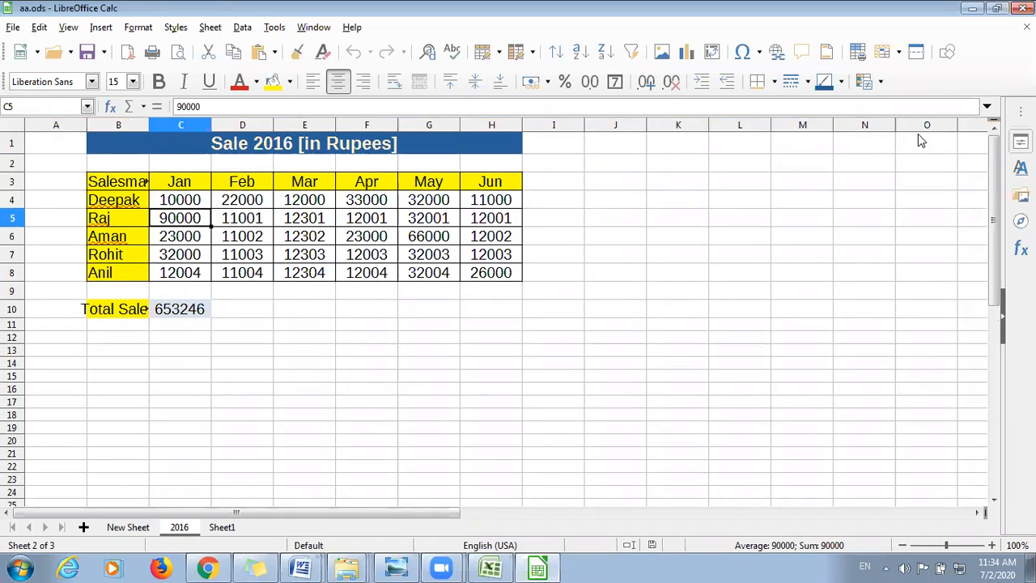
Delete the linked 2016 sheet from aa.ods
right_click(179, 528)
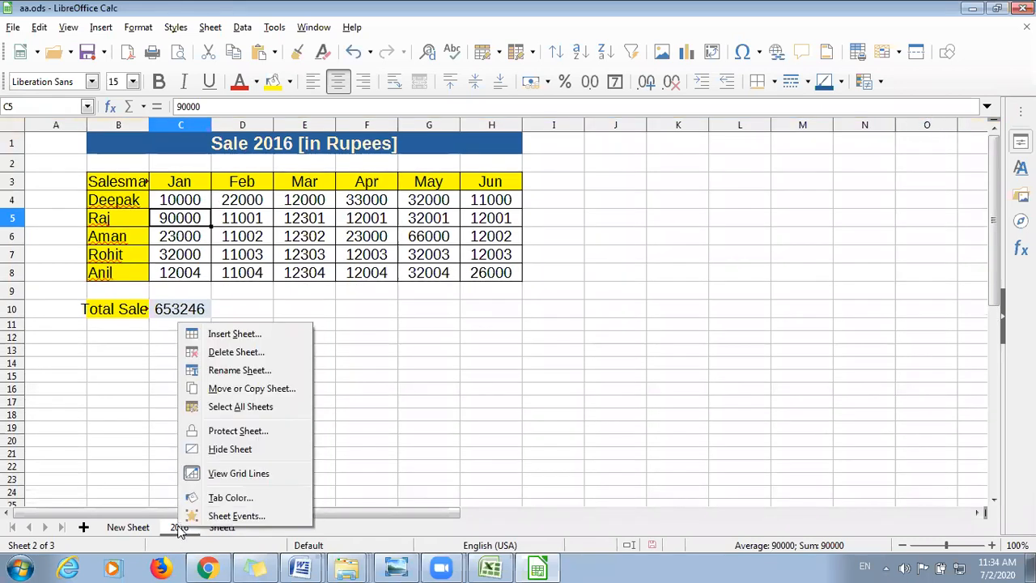
click(233, 352)
click(536, 306)
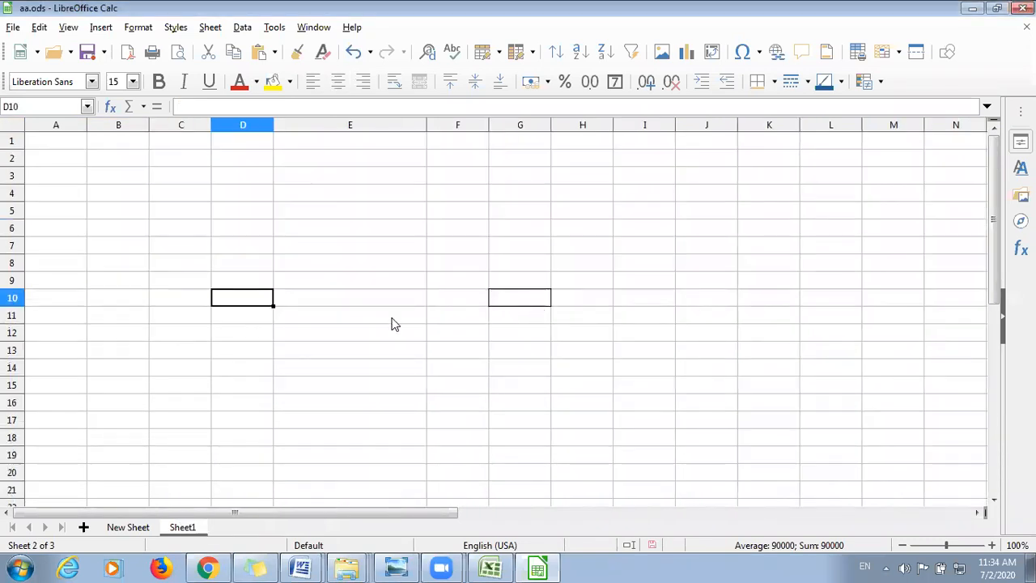
click(295, 422)
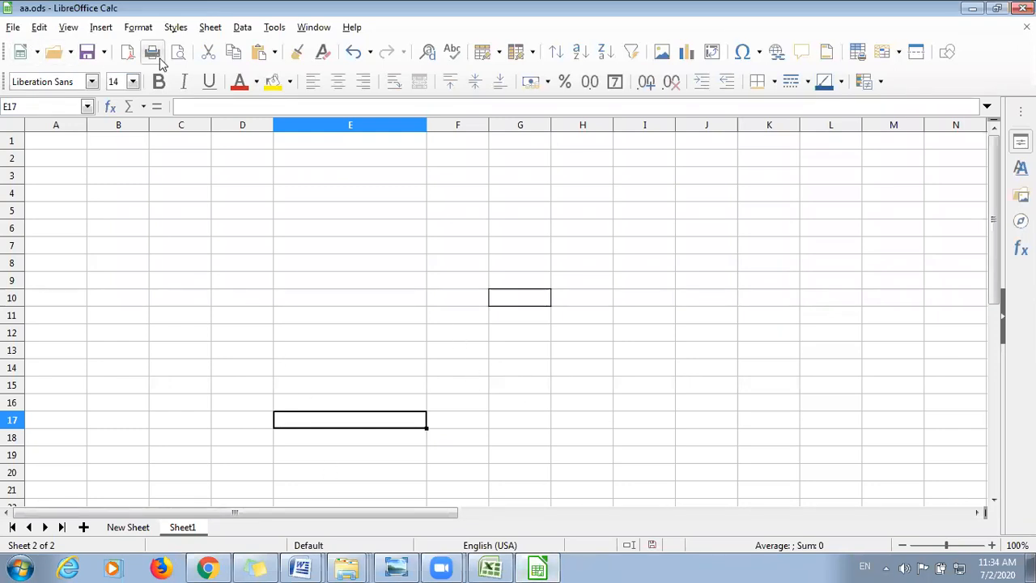
Insert the 2016 sheet from Sales-2015 after the current sheet as a linked sheet, and save aa.ods
click(212, 28)
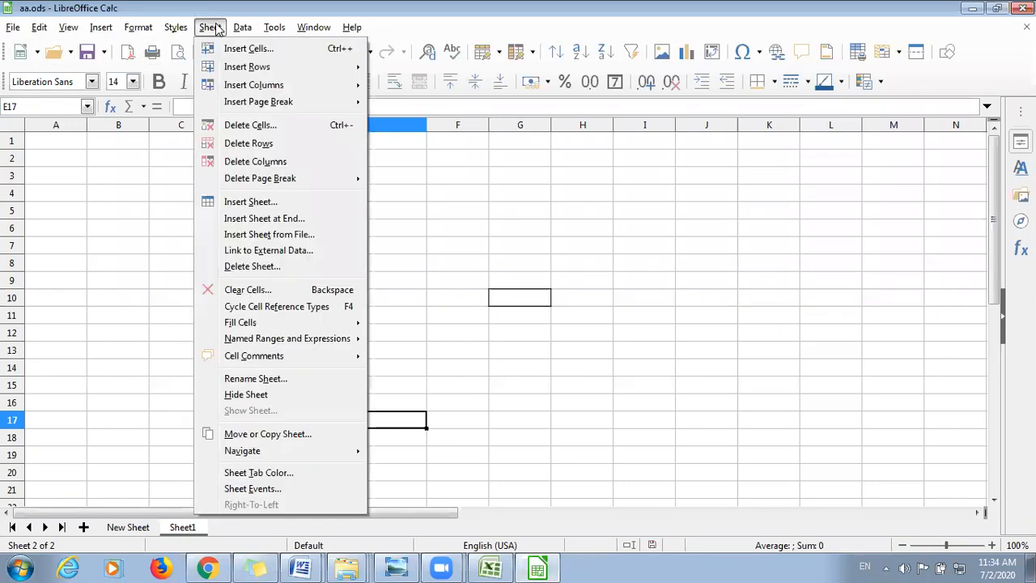
click(248, 201)
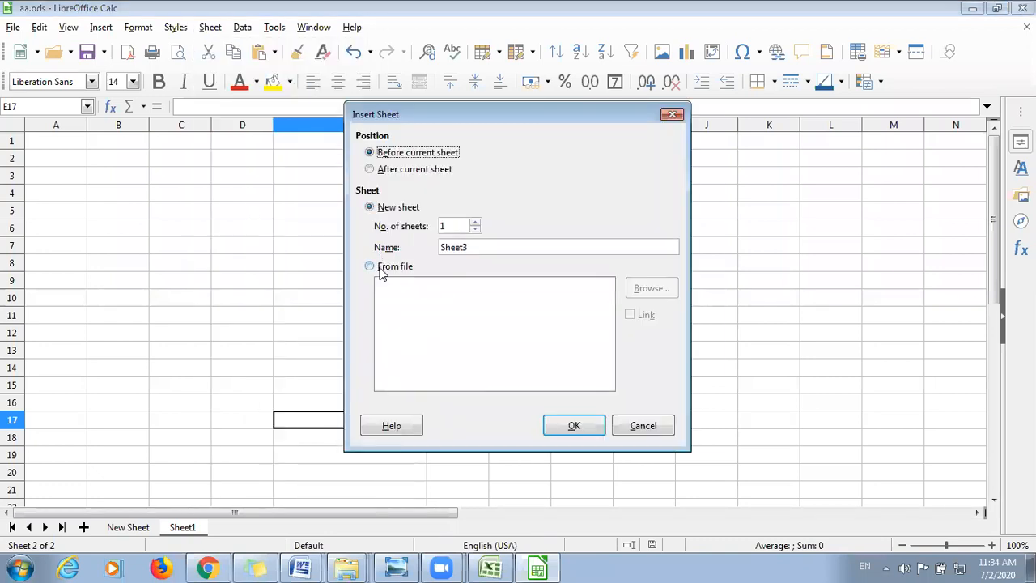
click(370, 169)
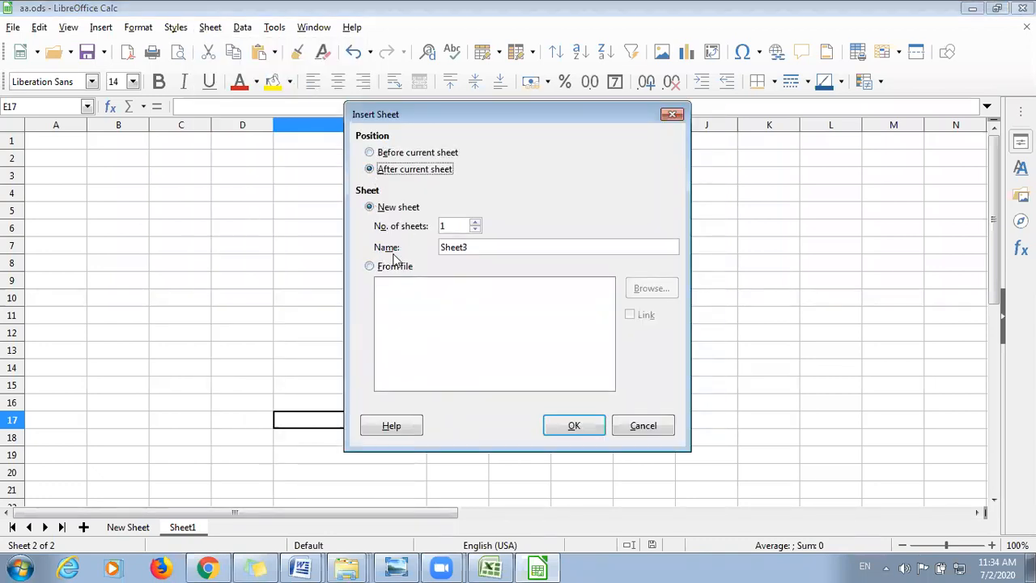
click(385, 269)
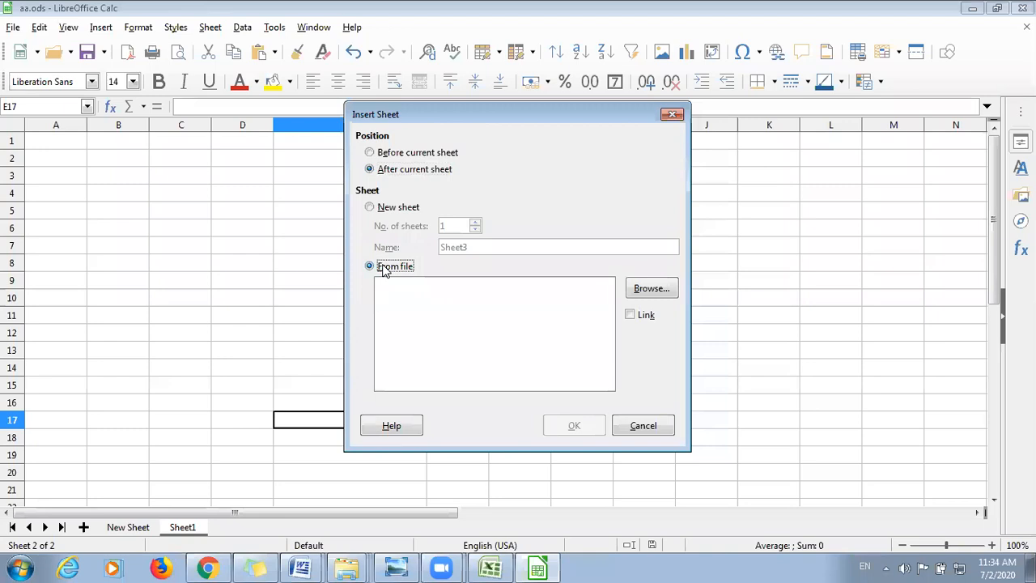
click(645, 291)
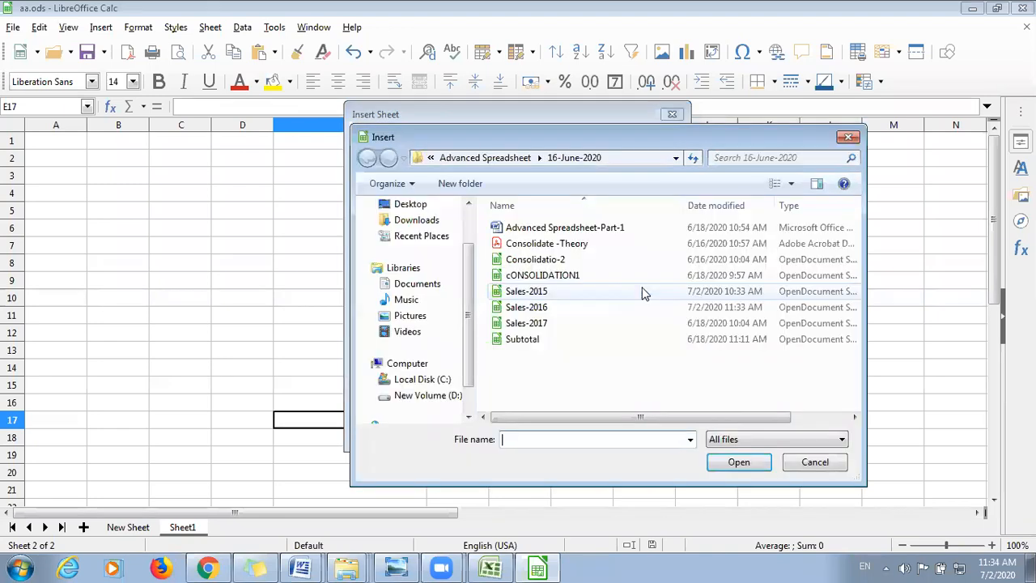
click(518, 291)
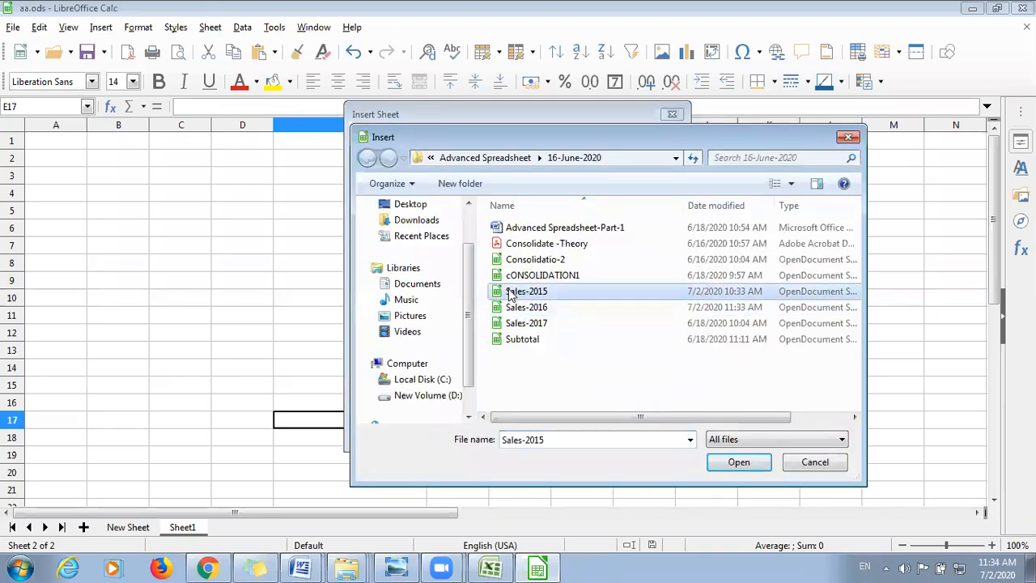
click(738, 462)
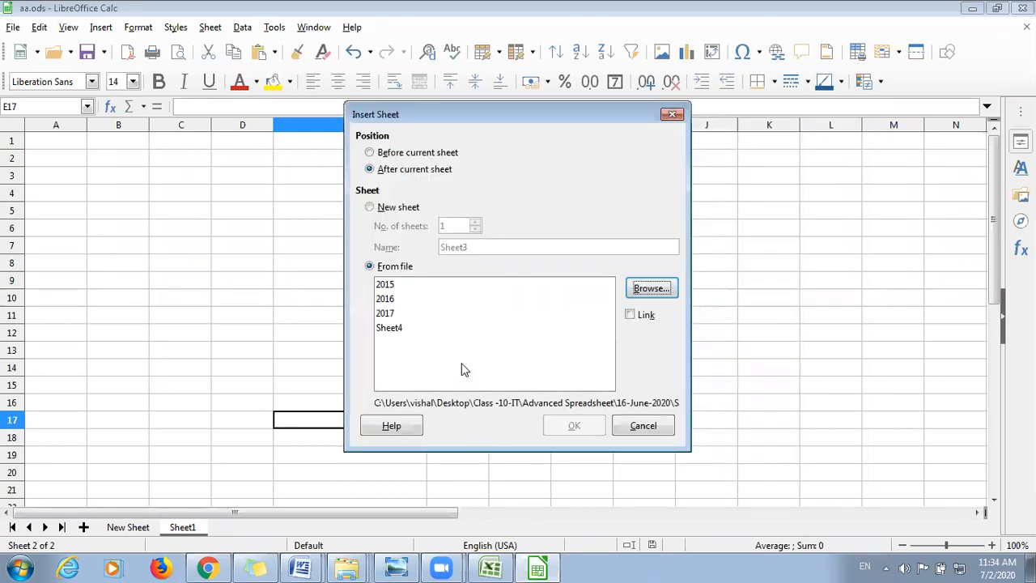
click(386, 300)
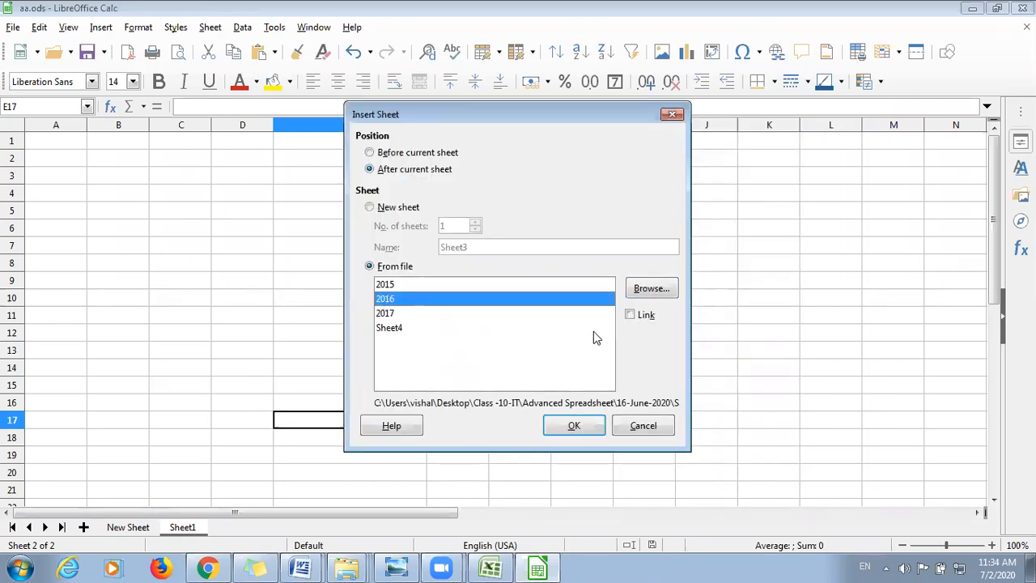
click(644, 316)
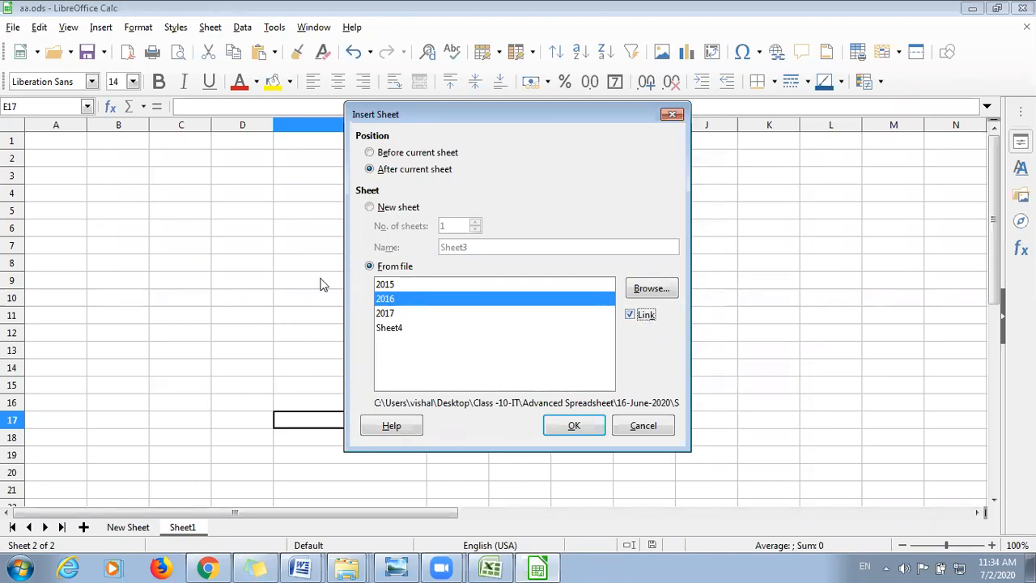
click(572, 427)
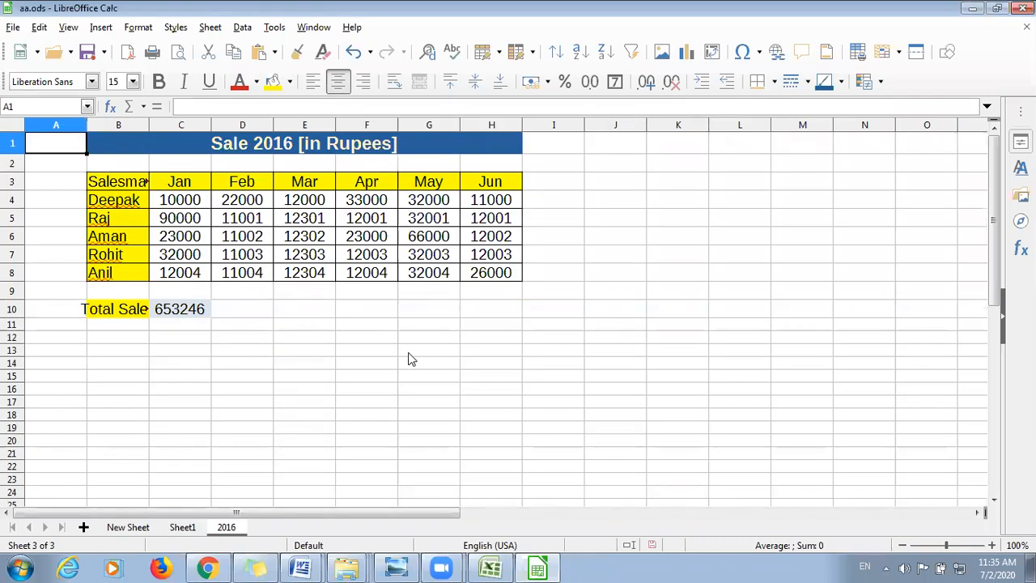
click(338, 357)
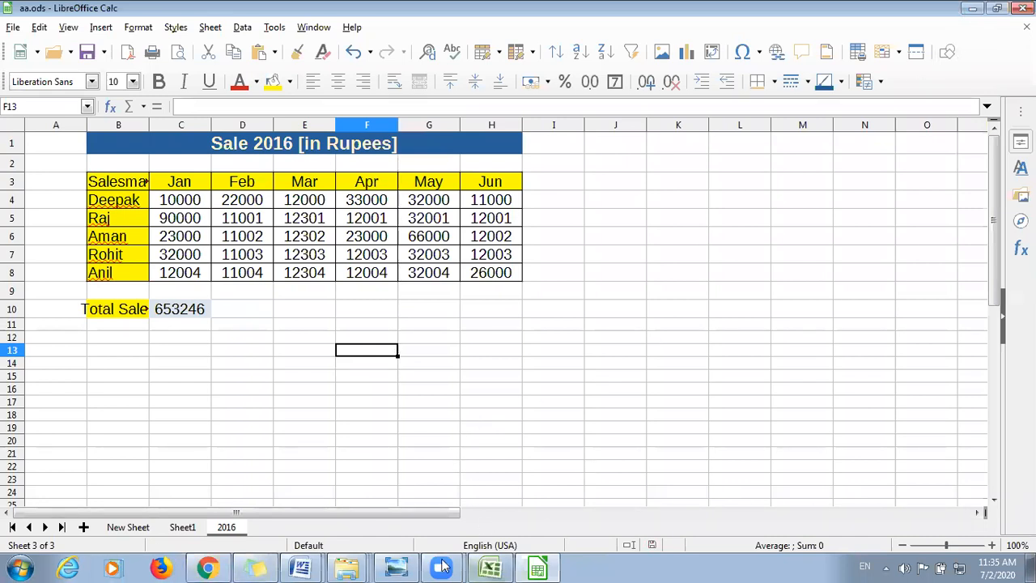
Switch to Windows Explorer and open the source file Sales-2015 from the 16-June-2020 folder
right_click(347, 568)
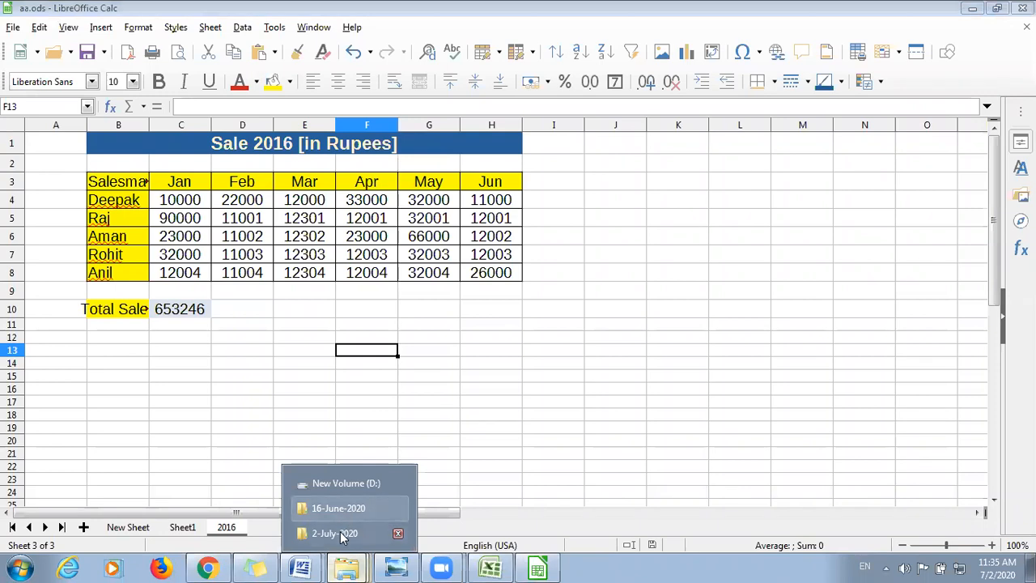
click(339, 531)
right_click(340, 555)
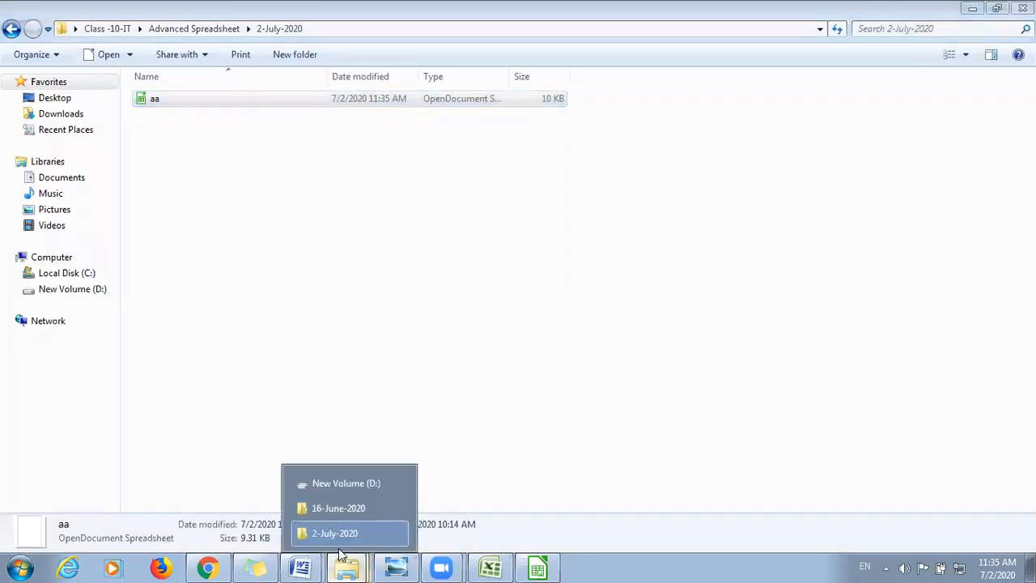
click(331, 507)
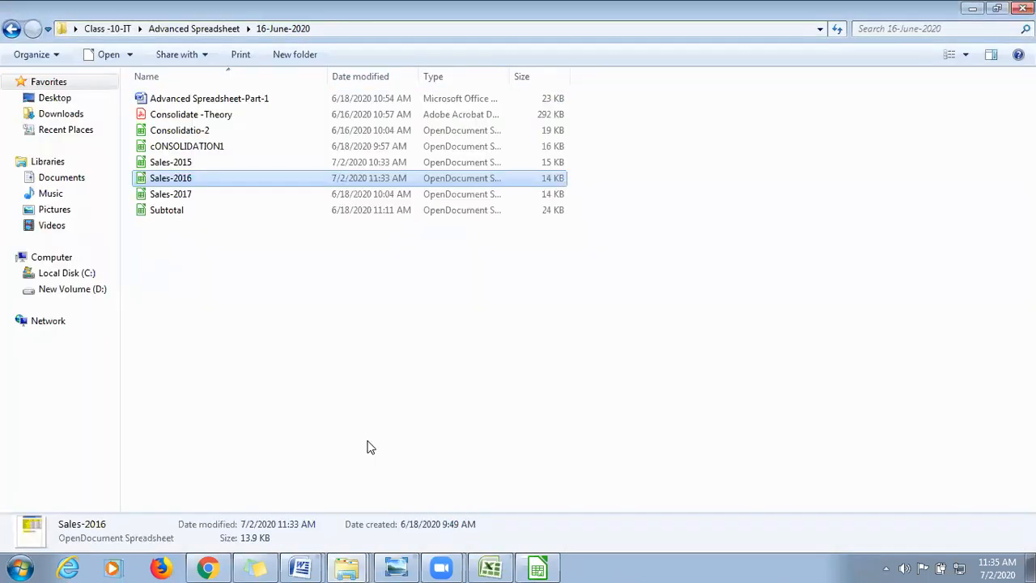
click(173, 164)
double_click(174, 164)
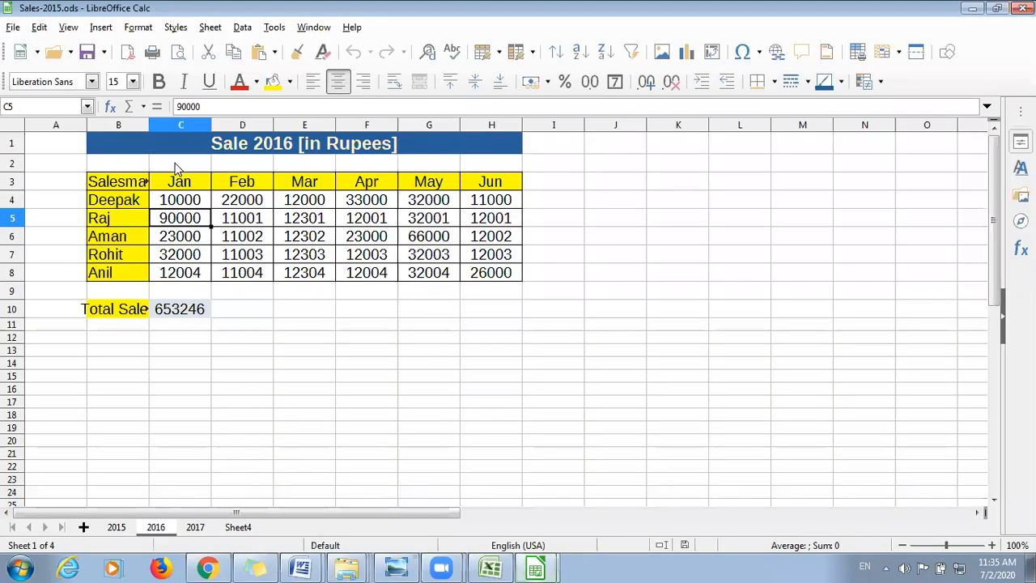
Set the January sale in cell C4 of the 2016 sheet to 80000 and save Sales-2015.ods
click(189, 258)
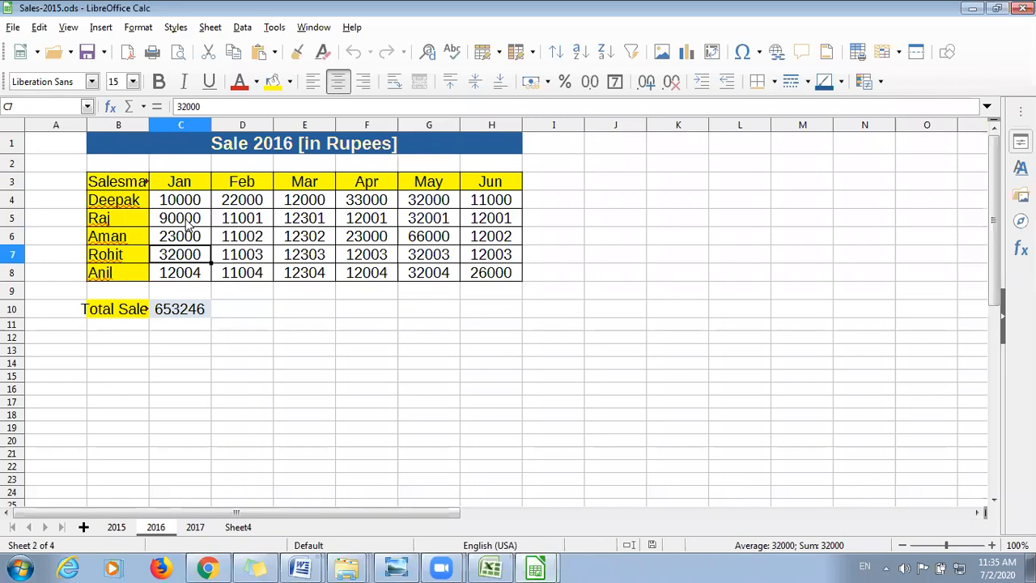
click(186, 221)
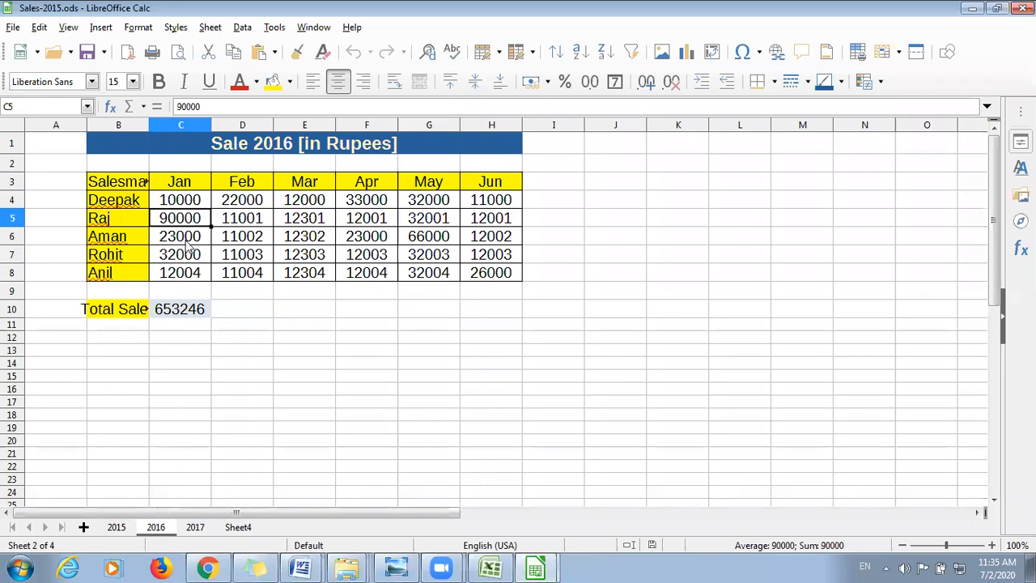
click(186, 240)
click(183, 202)
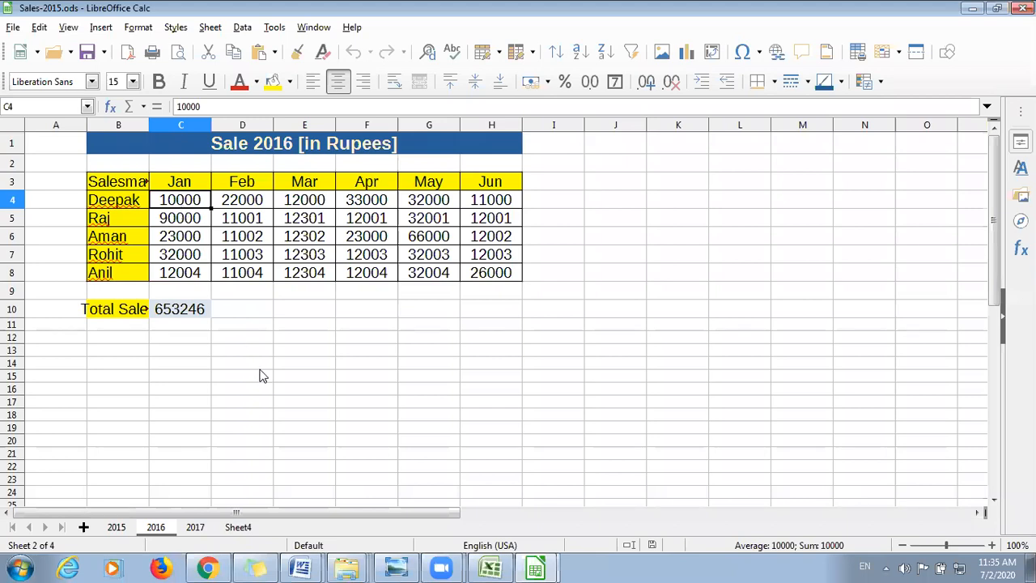
text(80000)
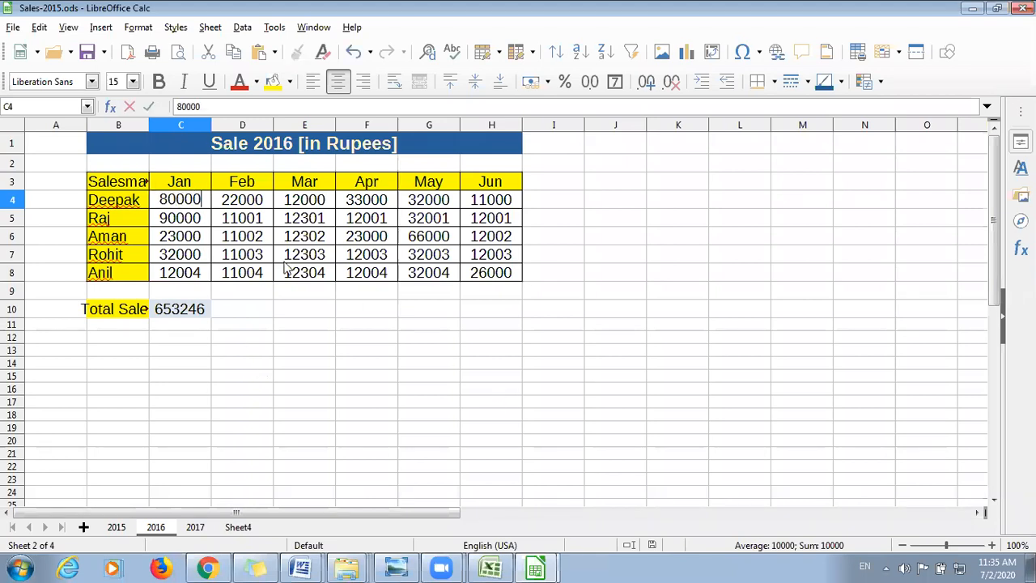
click(245, 239)
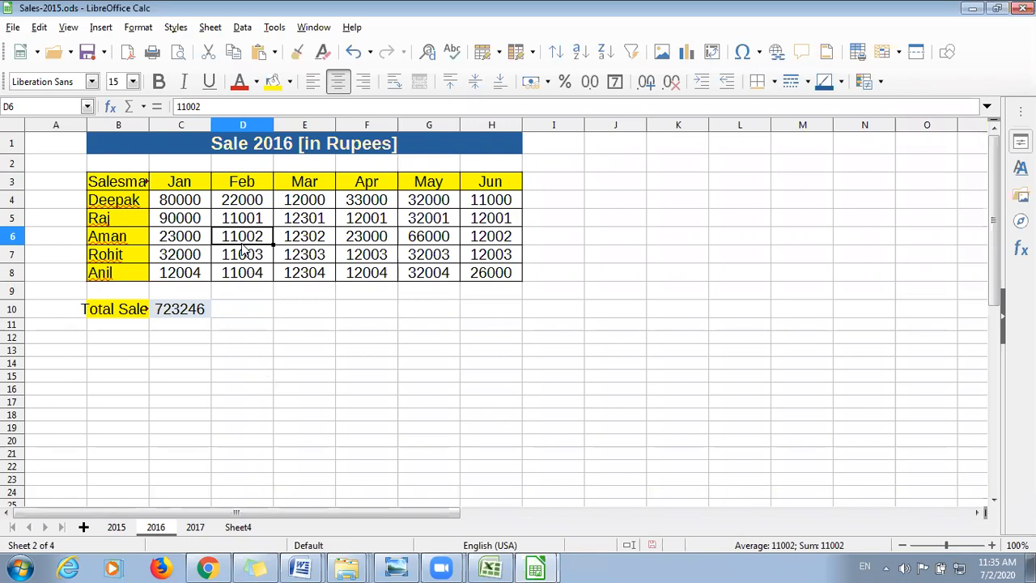
click(317, 275)
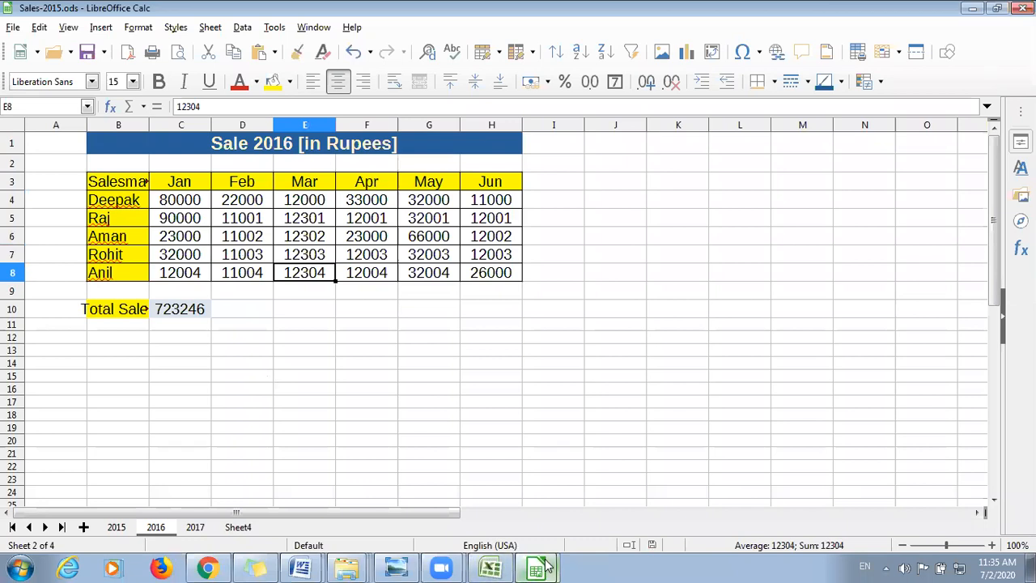
Switch to aa.ods, check its linked 2016 sheet against the edited source, and close the file
mouse_move(534, 566)
click(479, 509)
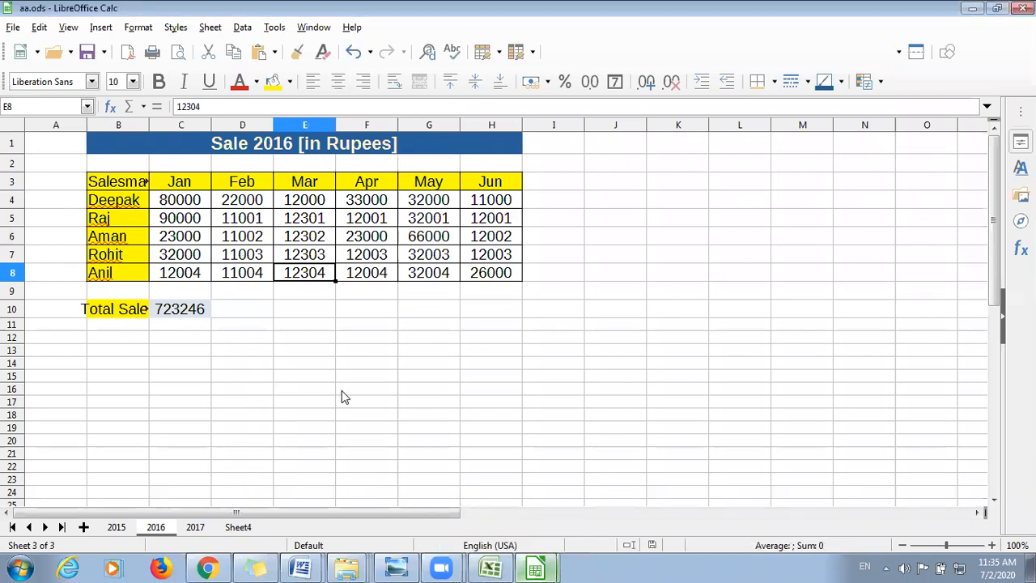
click(185, 272)
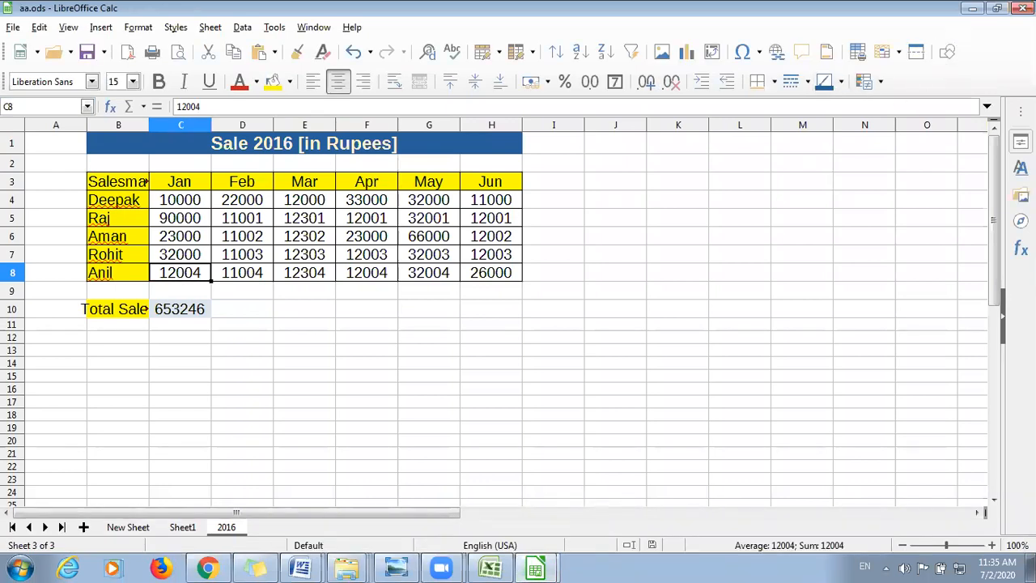
click(1023, 8)
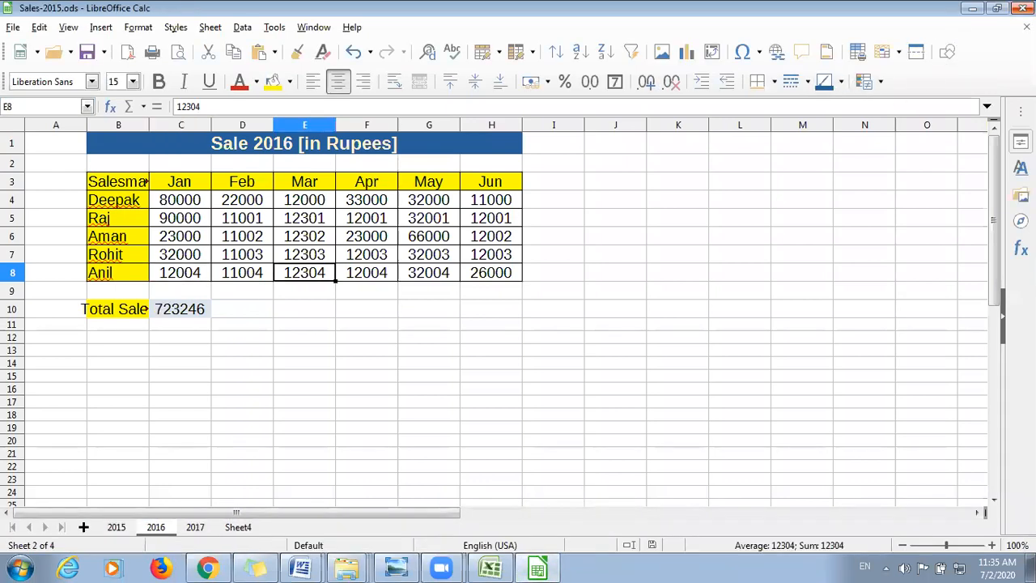
Reopen aa.ods from the 2-July-2020 folder and allow its external links to update
click(974, 8)
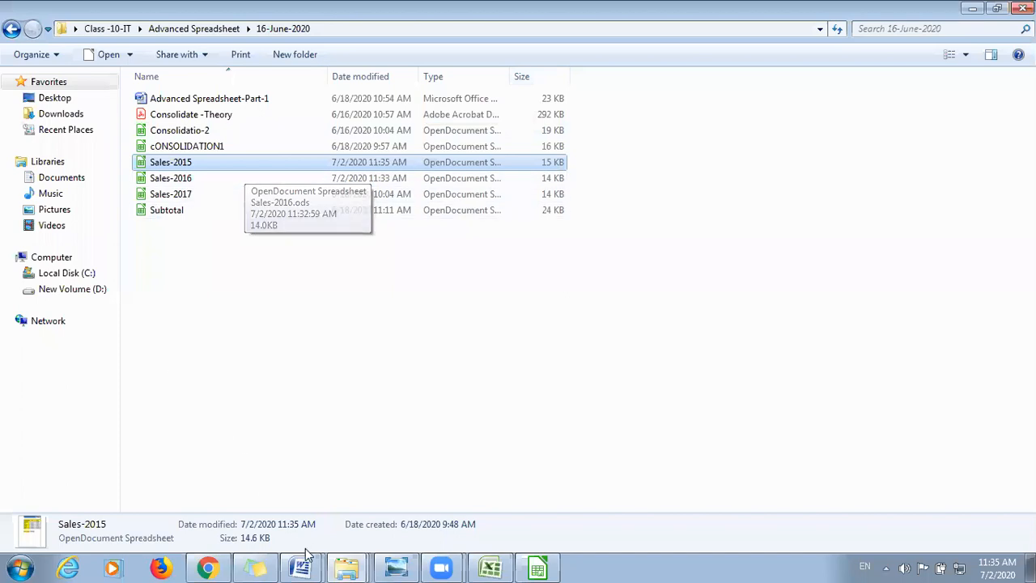
click(350, 566)
click(340, 533)
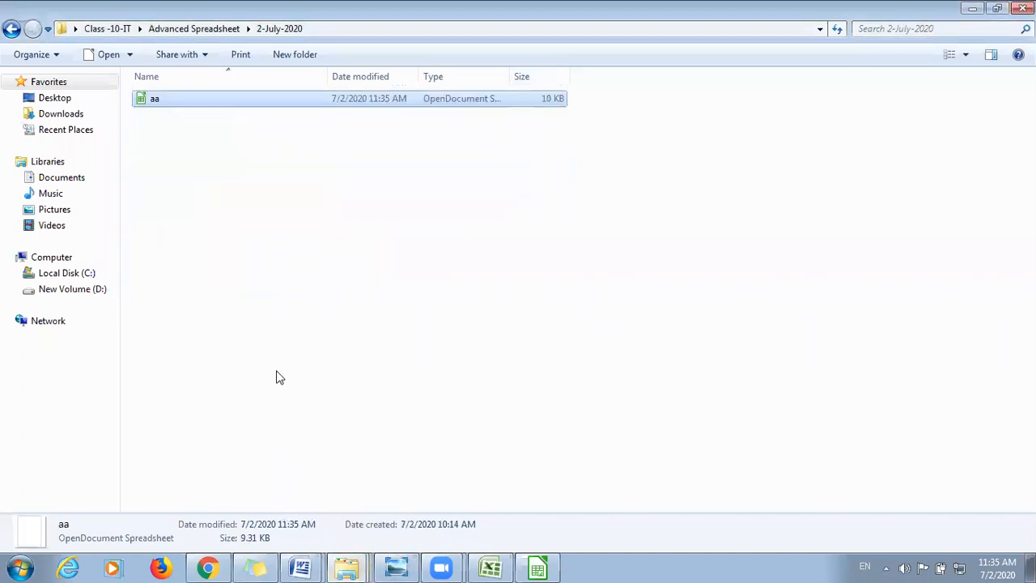
double_click(166, 105)
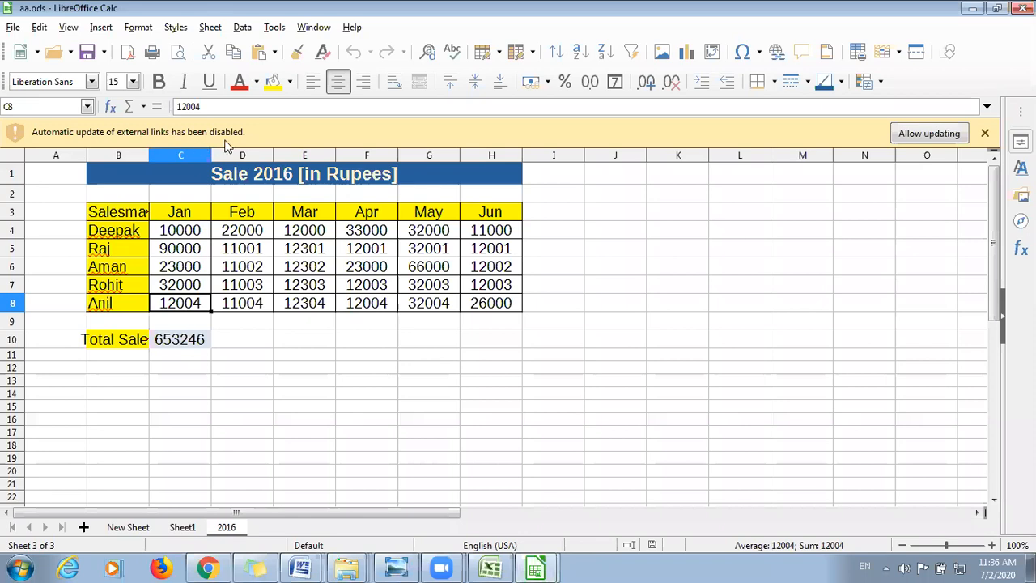
click(930, 132)
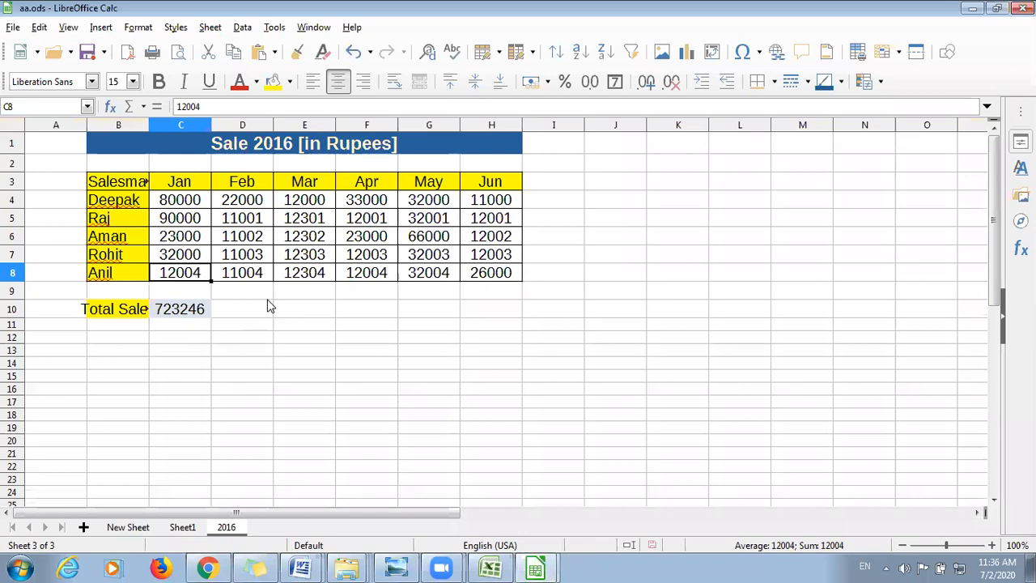
Examine the January and February sales figures on the linked 2016 sheet after the update
click(180, 202)
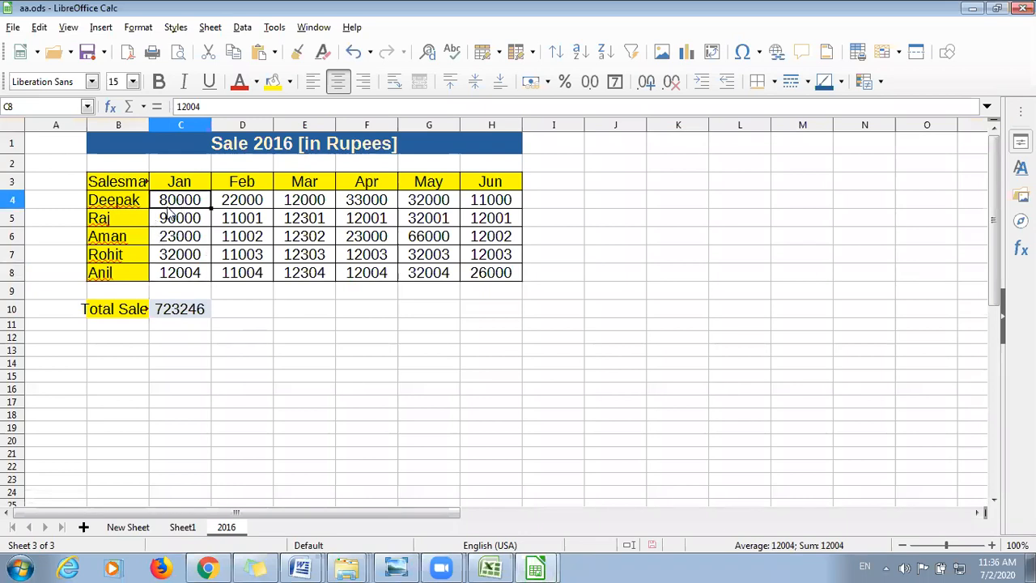
click(192, 254)
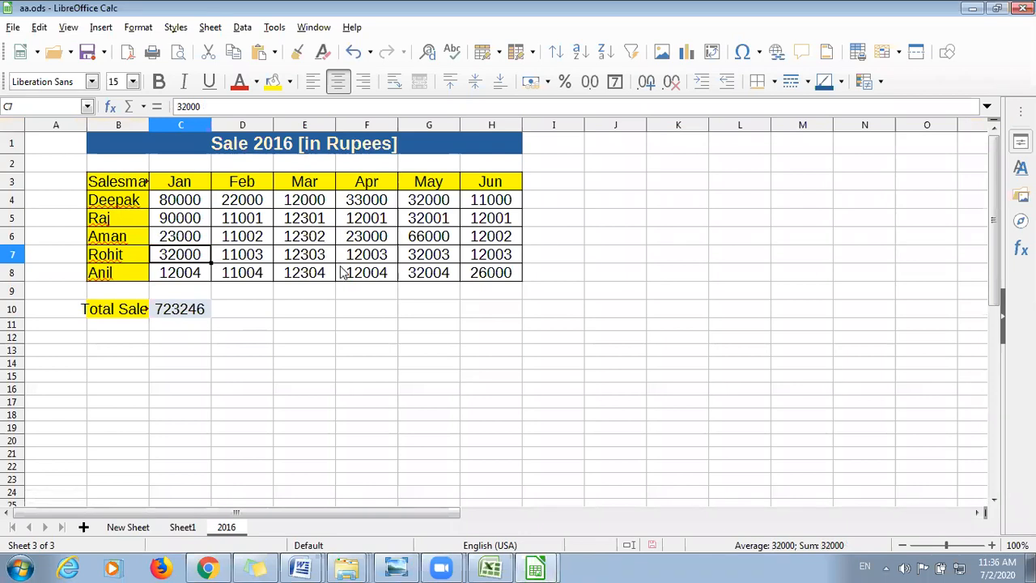
click(260, 202)
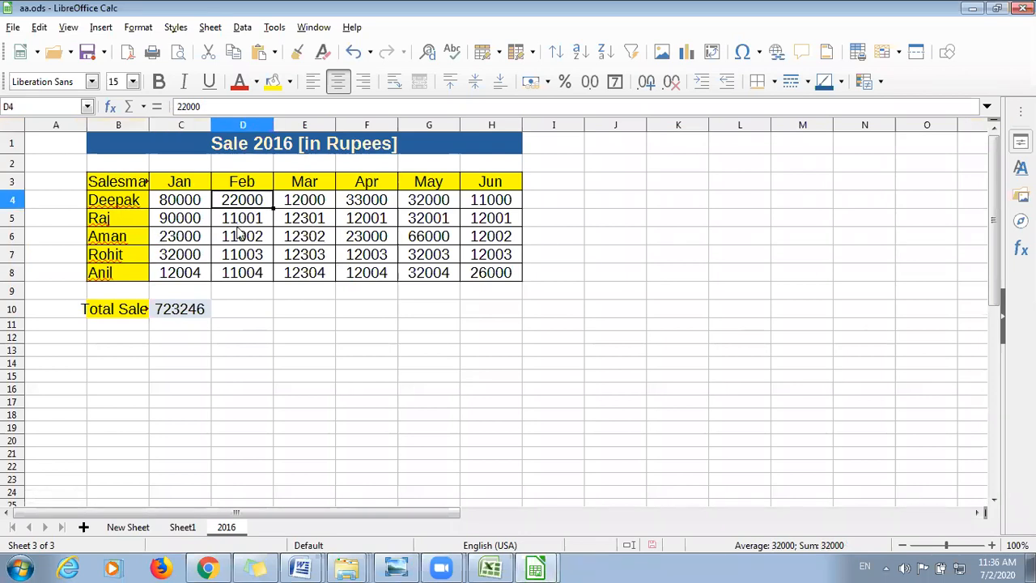
key(Down)
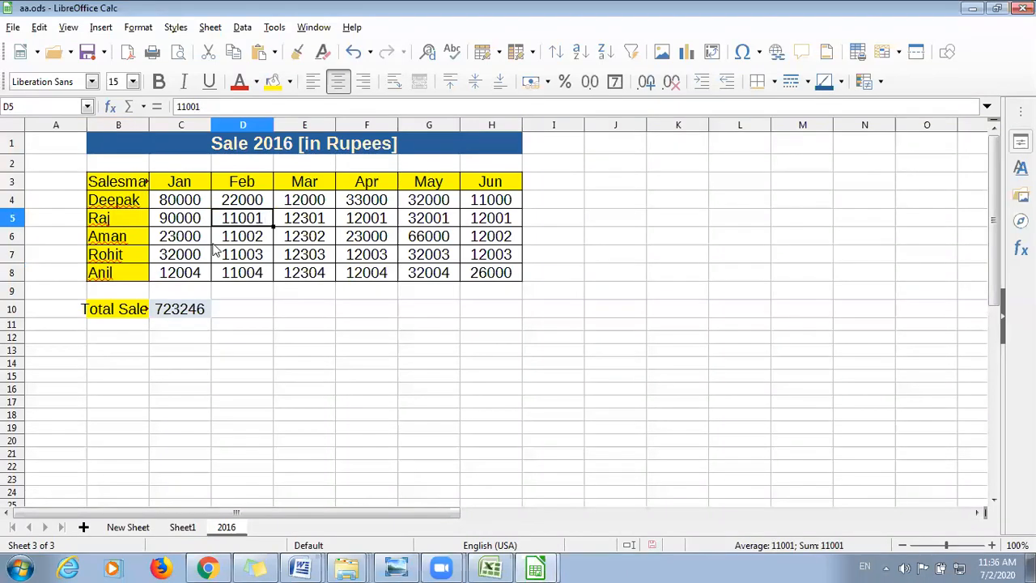
click(175, 203)
click(181, 235)
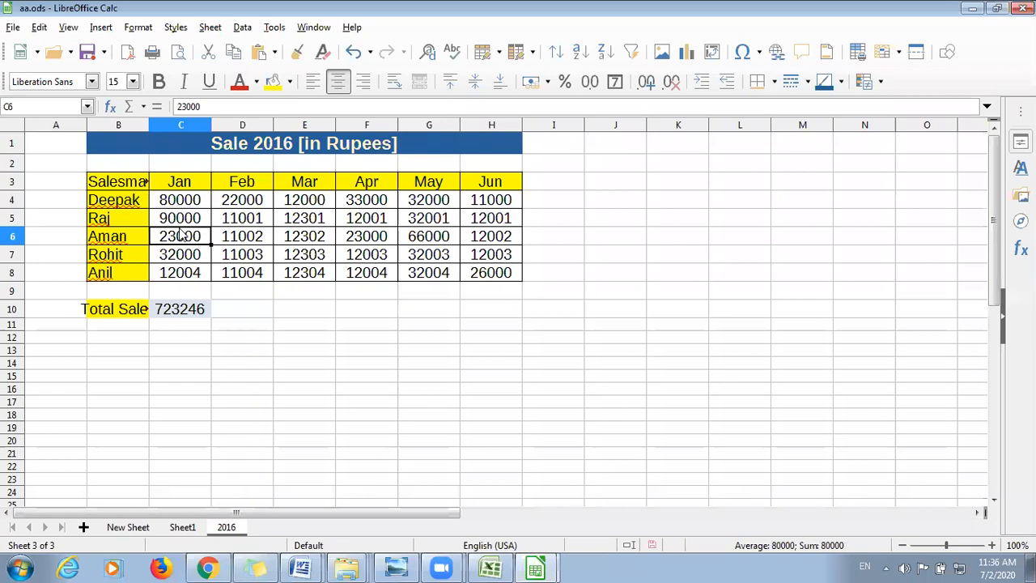
click(241, 270)
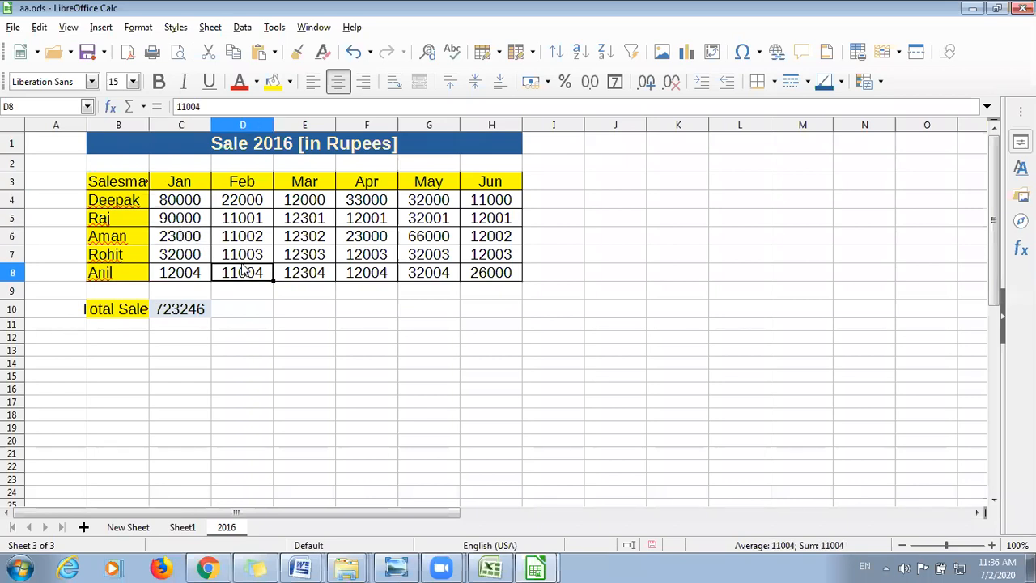
Examine the position and new-sheet options for inserting a sheet next to the 2016 sheet, without inserting one
click(209, 27)
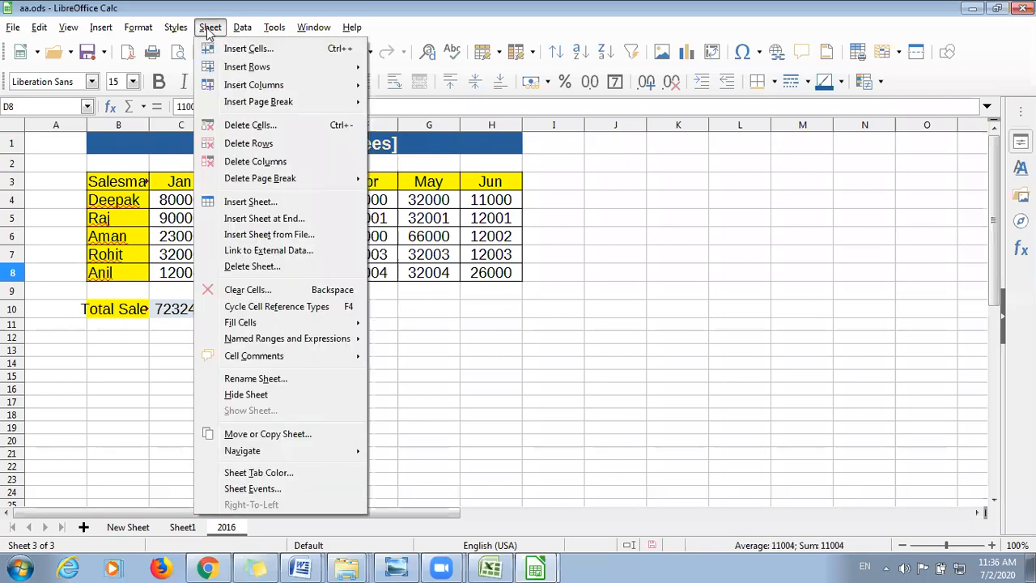
click(260, 202)
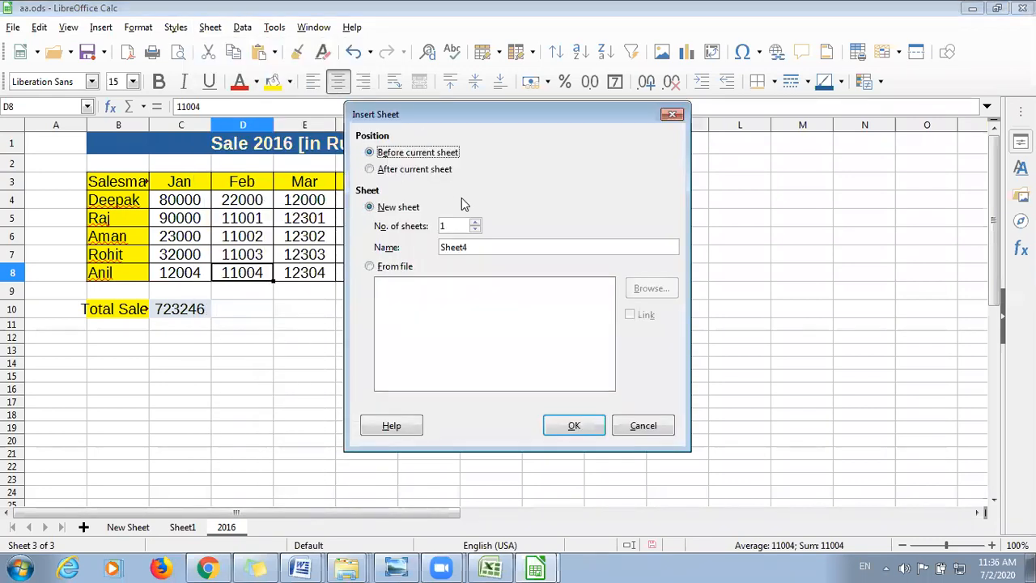
drag(437, 114, 510, 119)
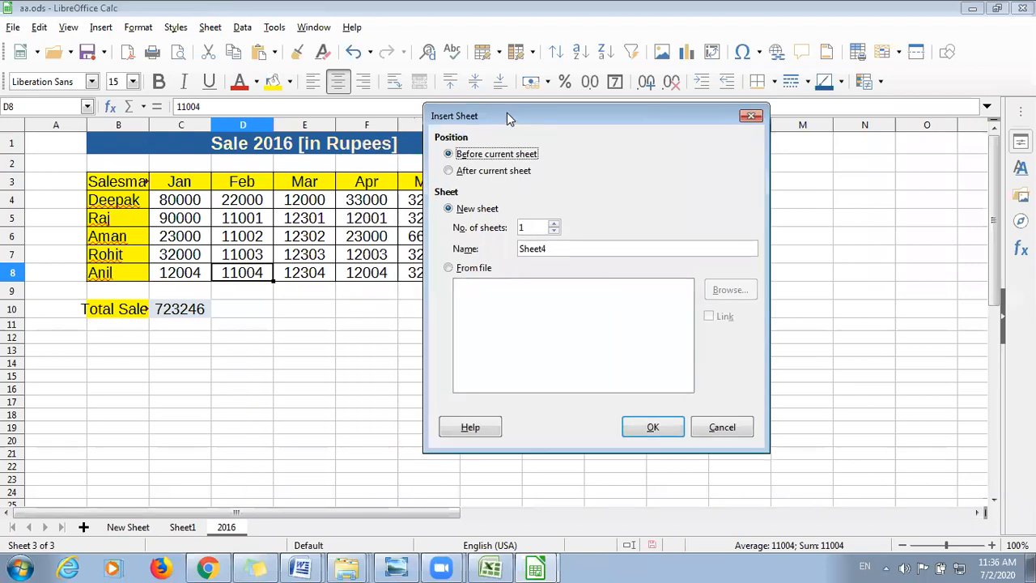
drag(506, 113, 511, 91)
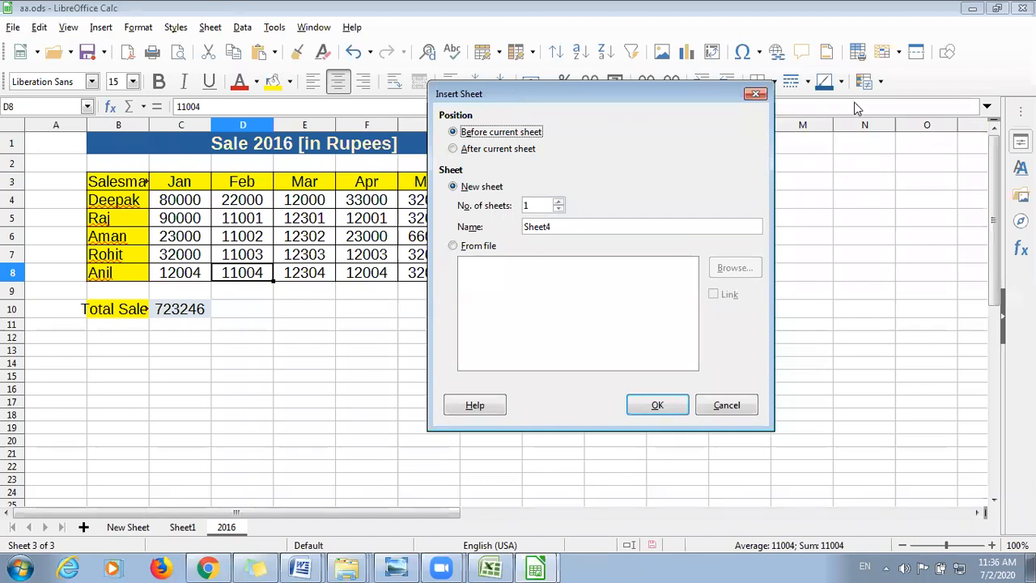
click(755, 92)
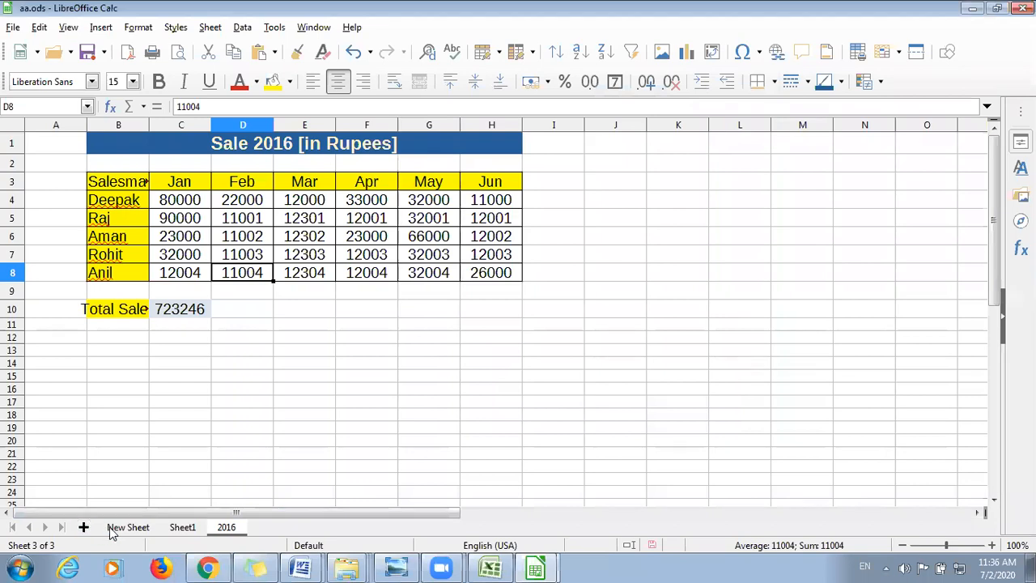
right_click(283, 534)
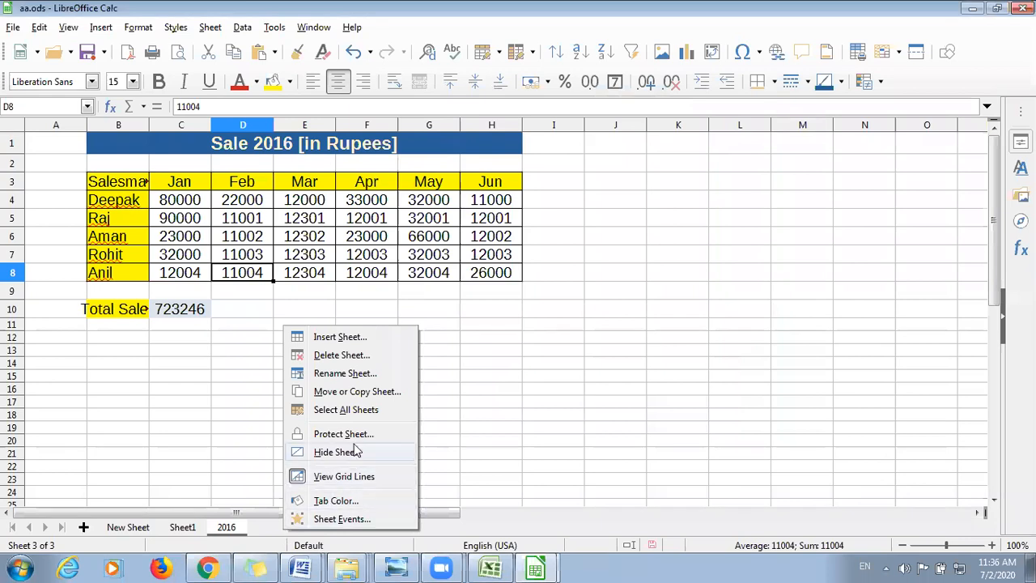
click(339, 337)
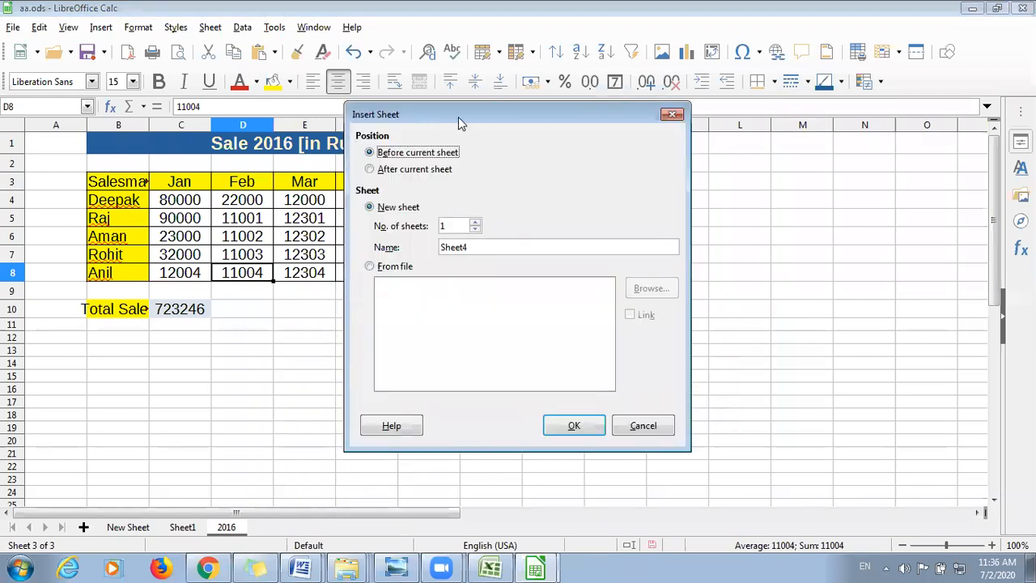
click(672, 114)
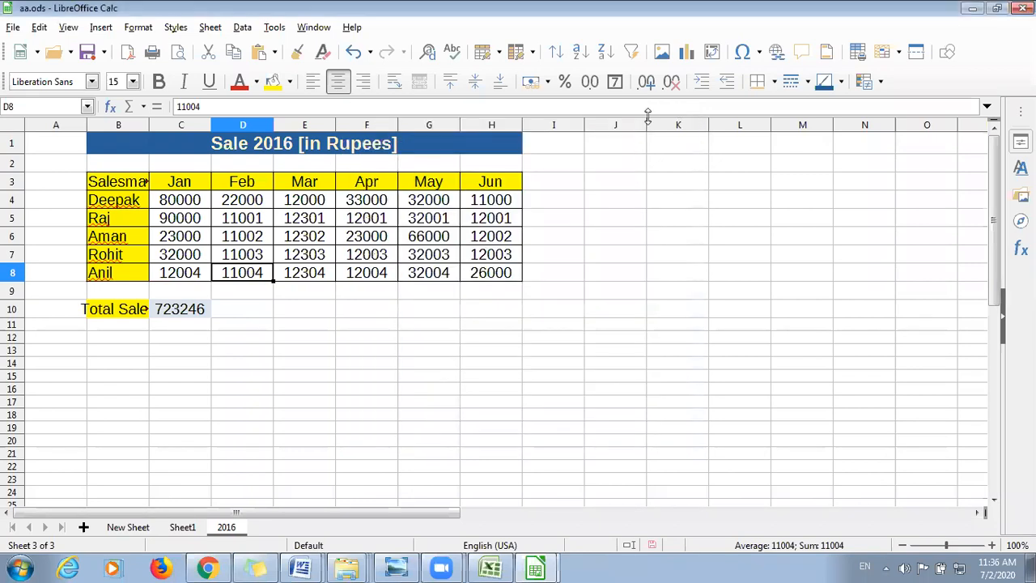
Review the Insert Sheet settings with the From file source selected, including its Link option, and leave without inserting
click(211, 27)
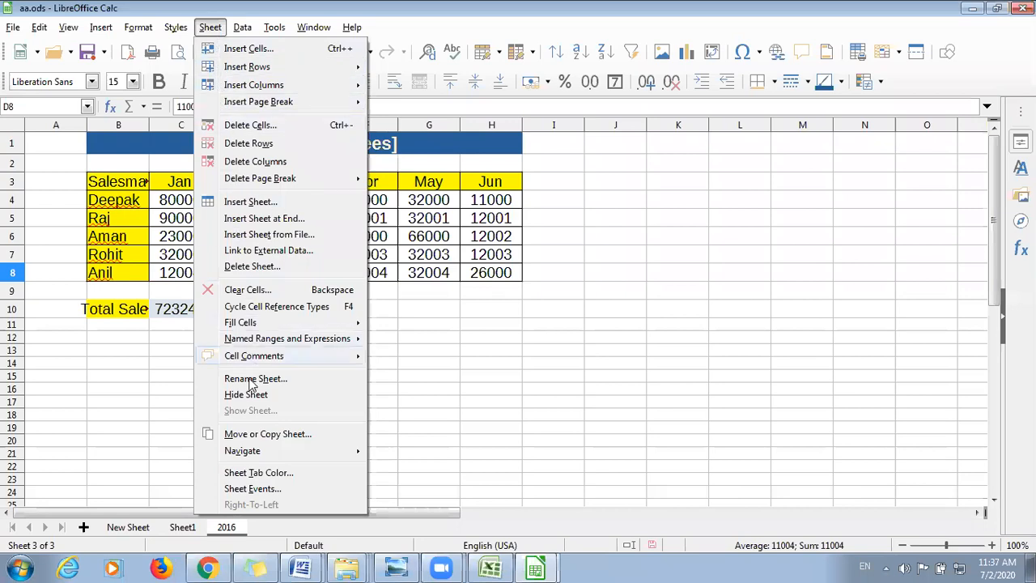
click(250, 204)
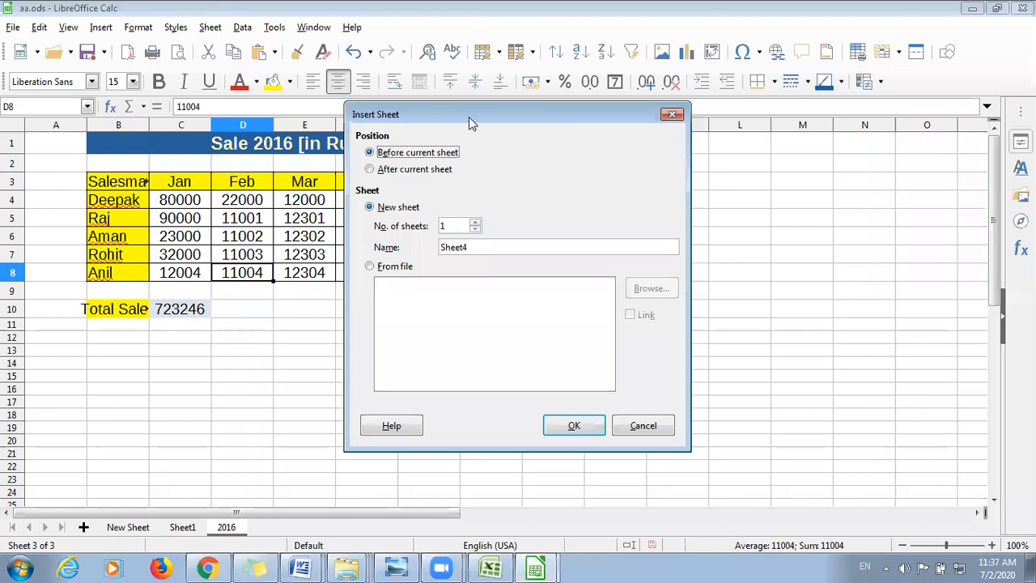
drag(469, 116, 584, 132)
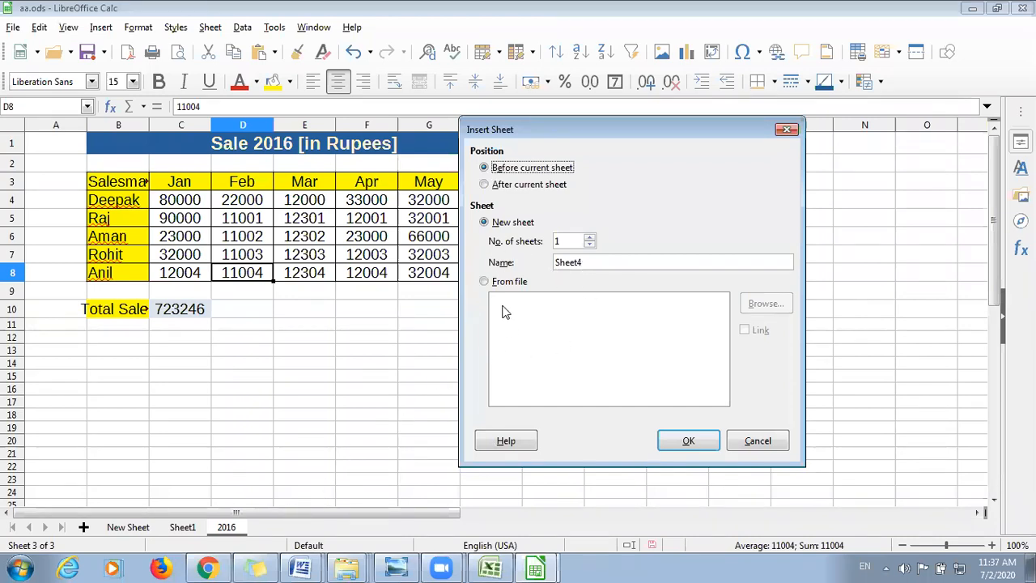
click(484, 282)
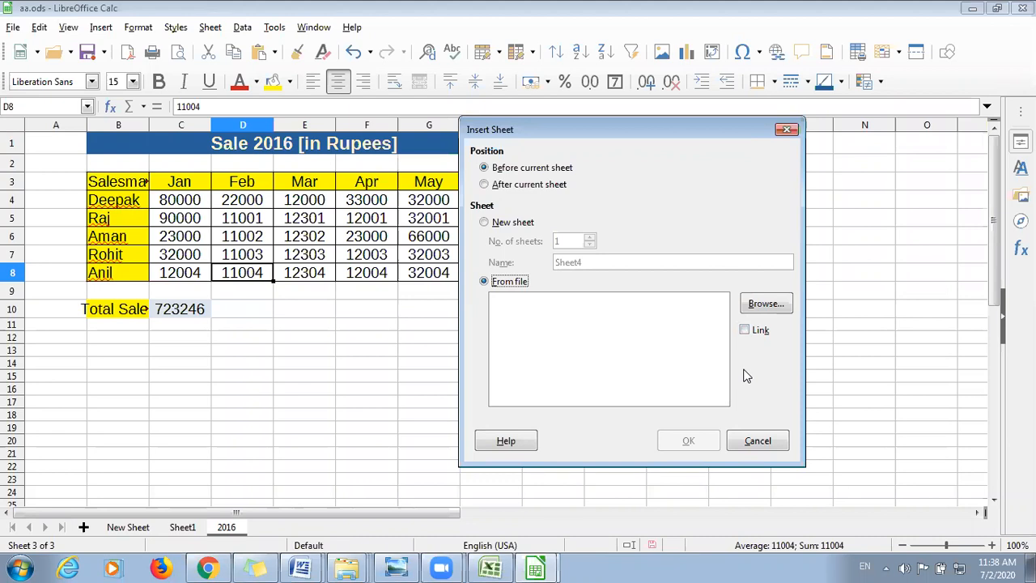
click(785, 129)
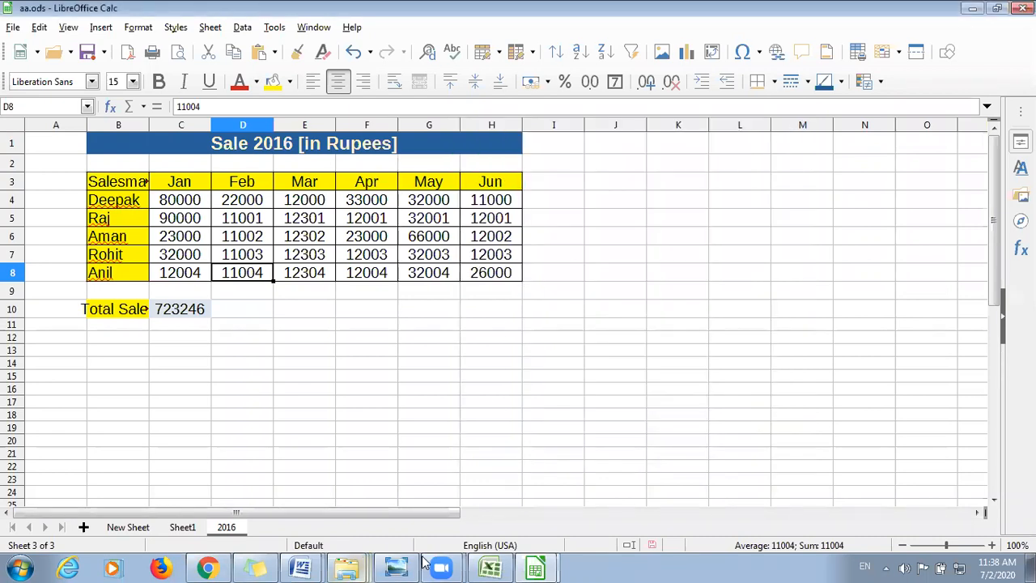
Switch to Windows Photo Viewer to check the Unit 2 syllabus topics on linking spreadsheets, and return to aa.ods
click(396, 568)
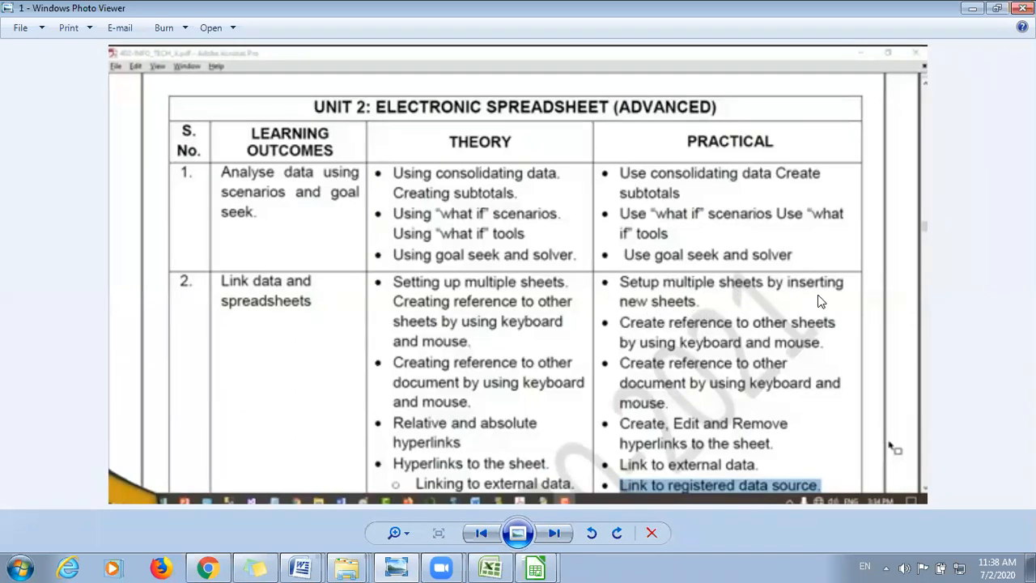
click(522, 565)
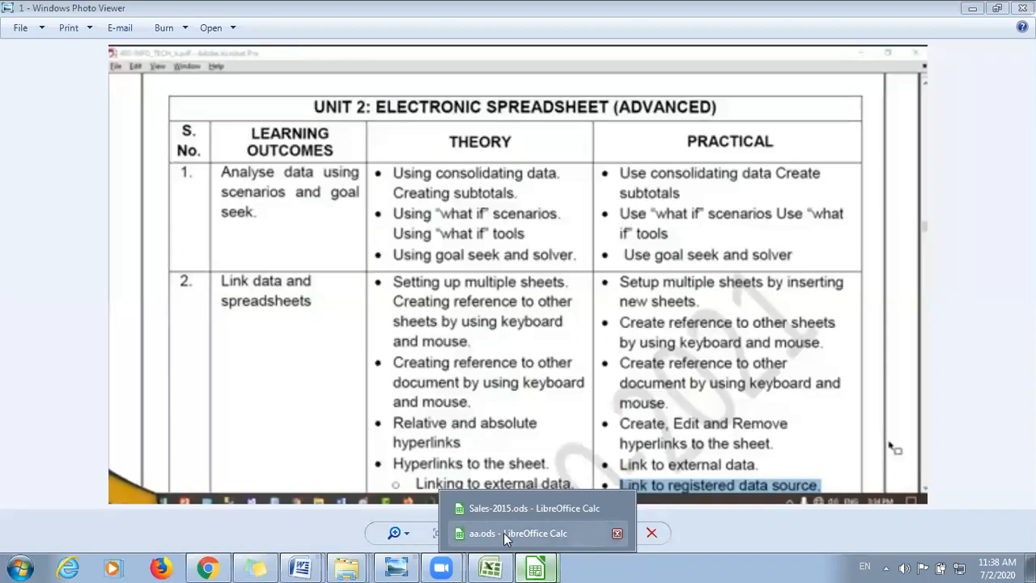
click(504, 532)
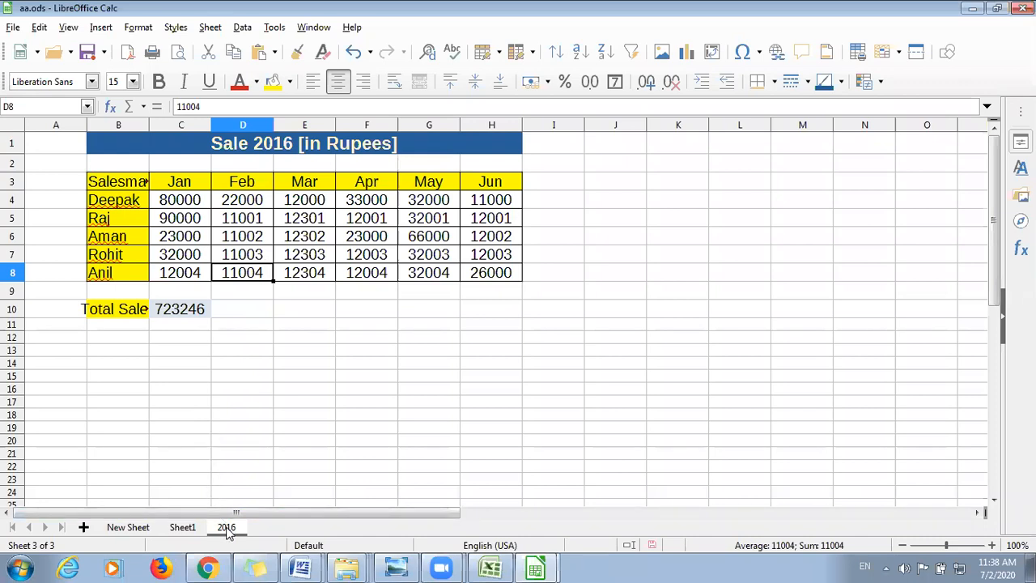
Rename Sheet1 in aa.ods as New Sheet 2020
click(181, 530)
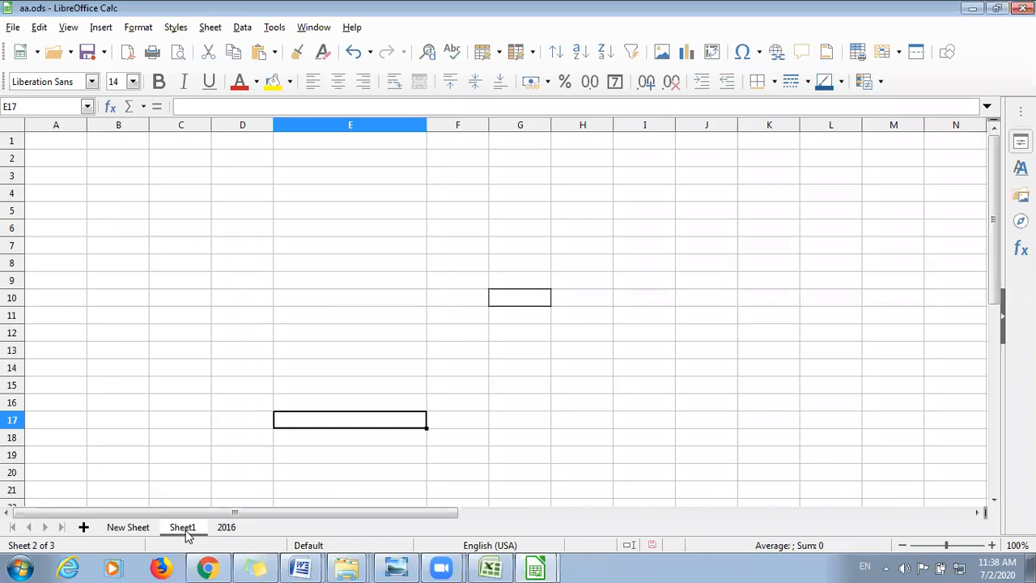
double_click(182, 528)
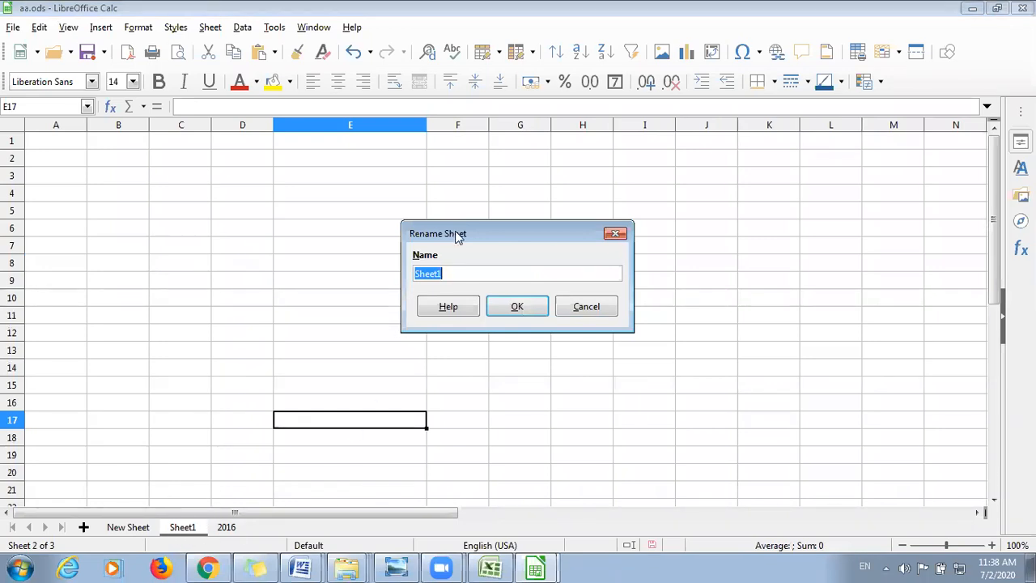
drag(457, 234, 534, 192)
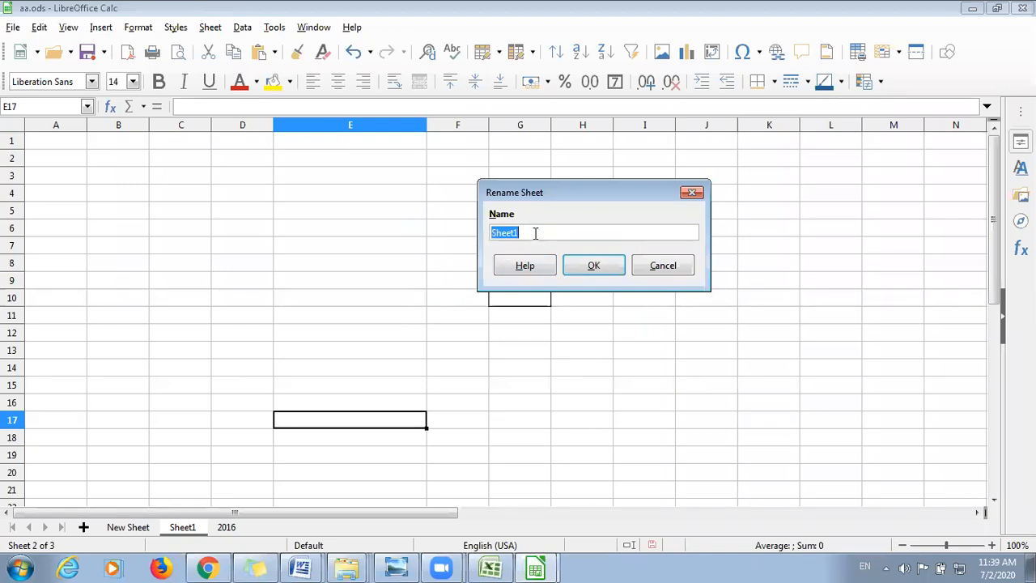
text(New Sheet 2020)
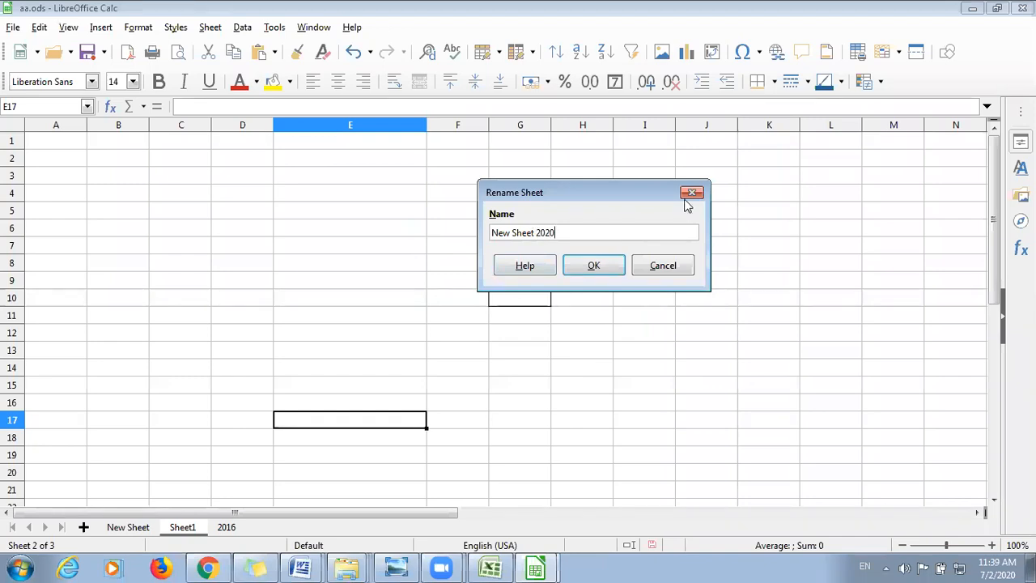
click(594, 264)
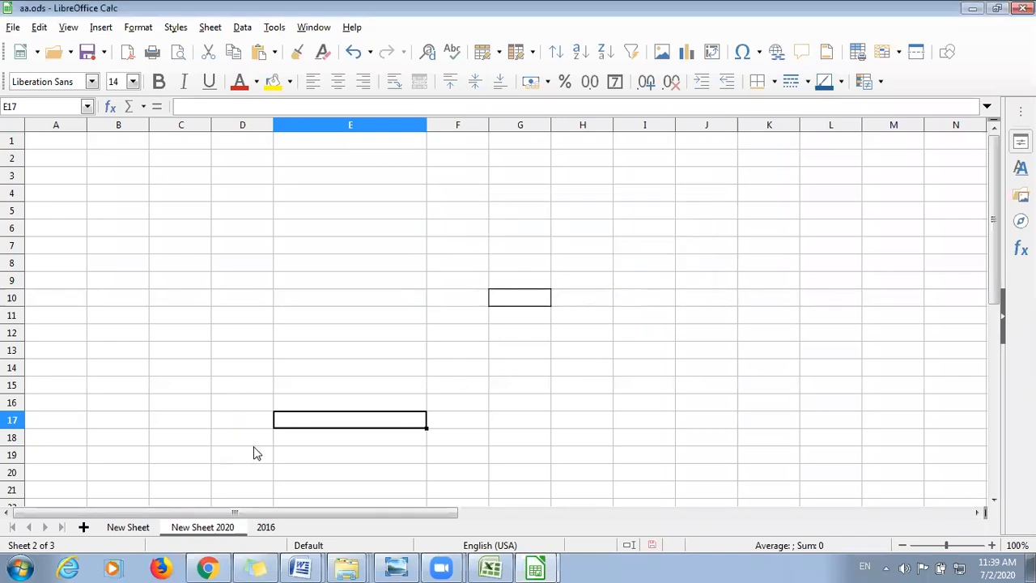
Extend the name of the New Sheet 2020 sheet to New Sheet 2020-21
right_click(215, 530)
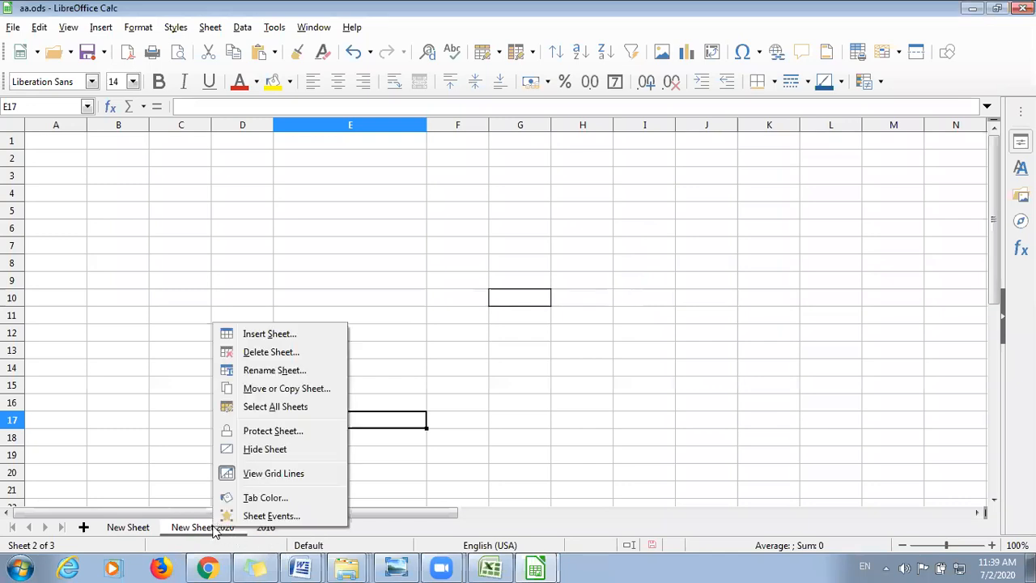
click(273, 372)
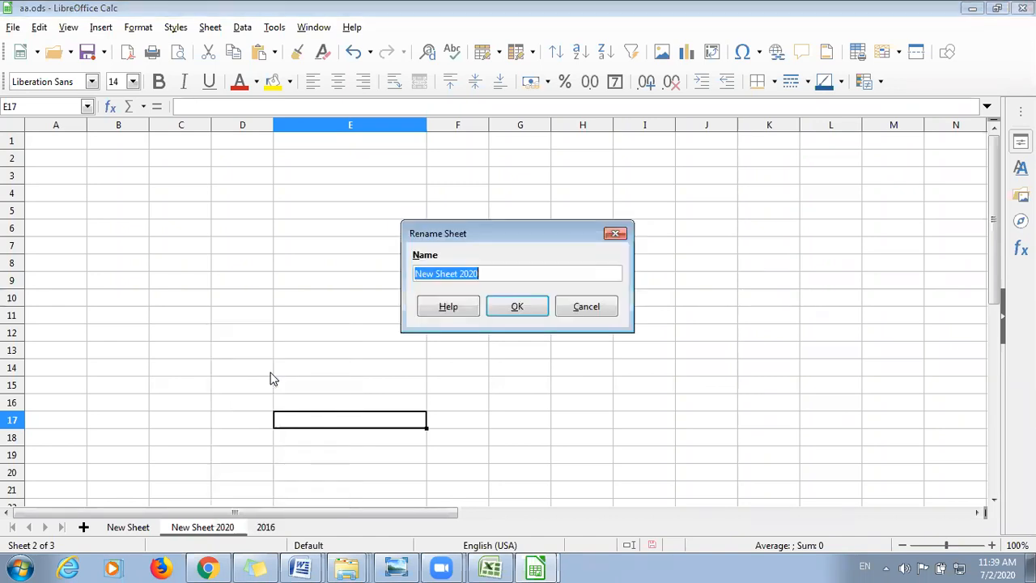
click(497, 274)
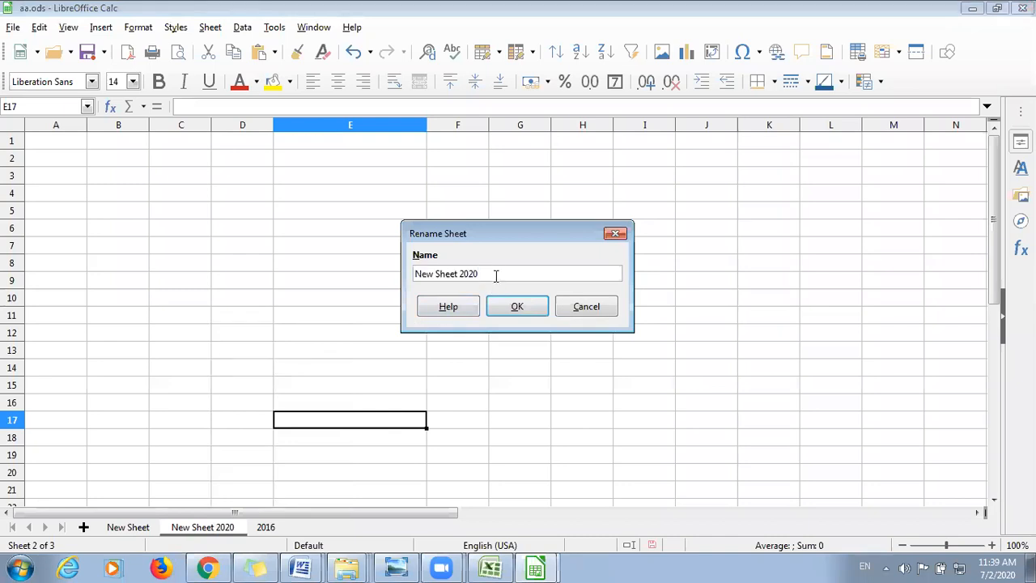
text(-21)
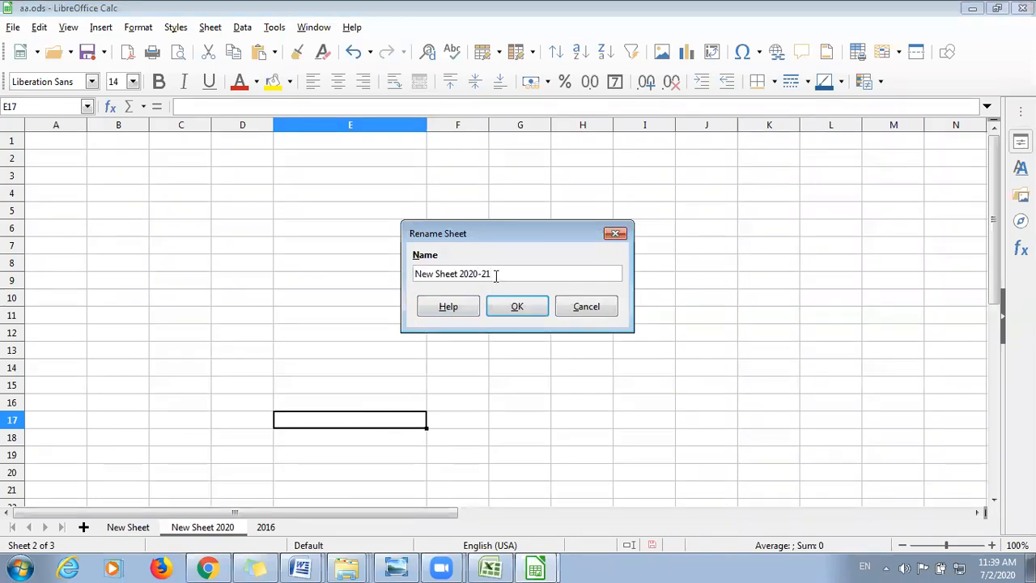
click(535, 308)
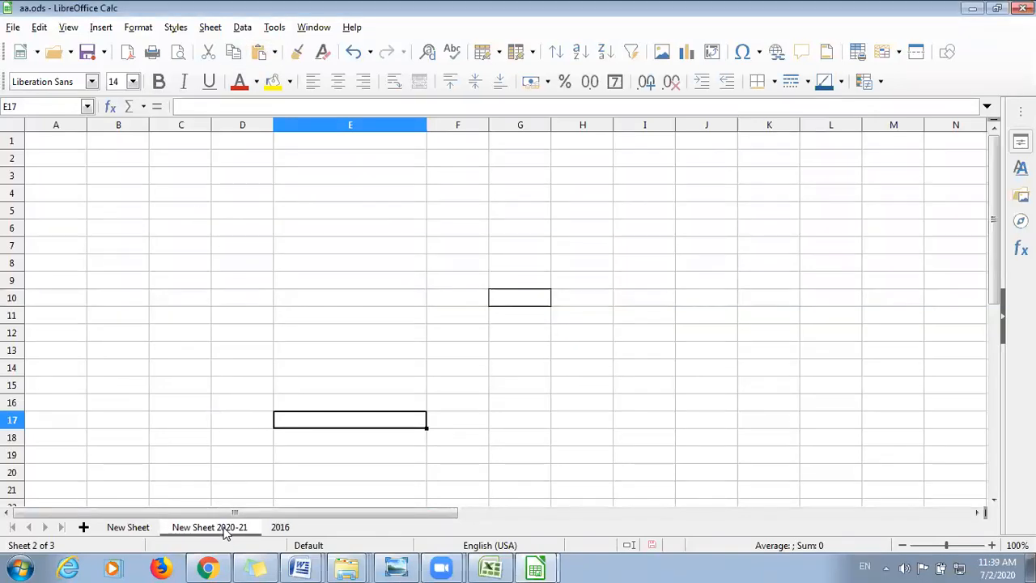
click(209, 27)
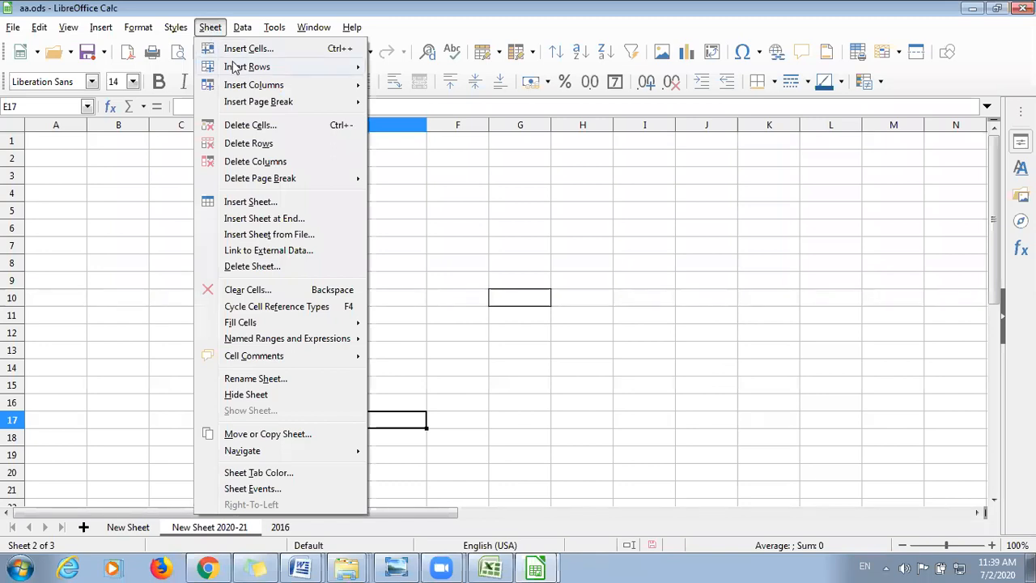
mouse_move(243, 73)
click(466, 205)
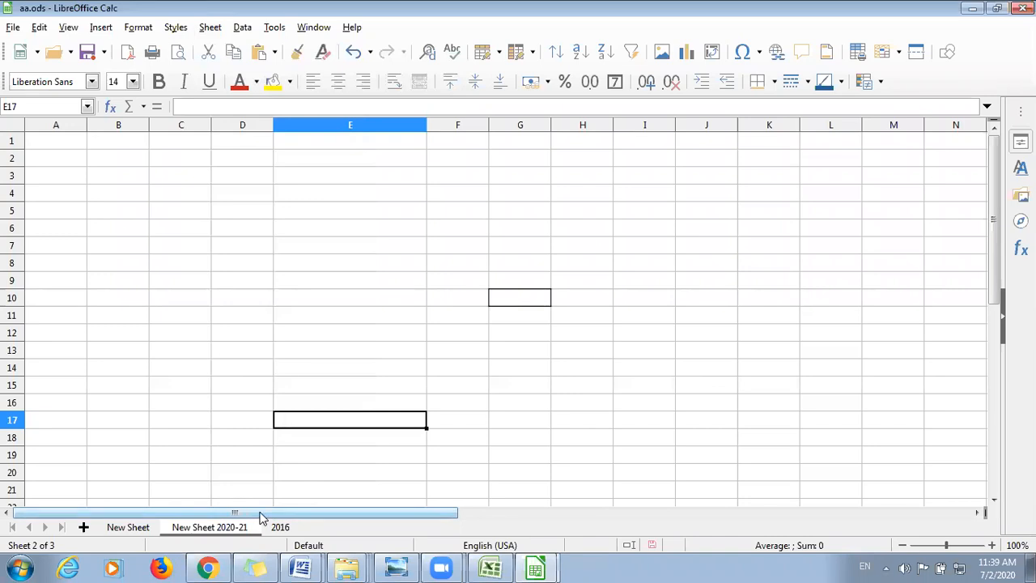
click(364, 280)
click(334, 262)
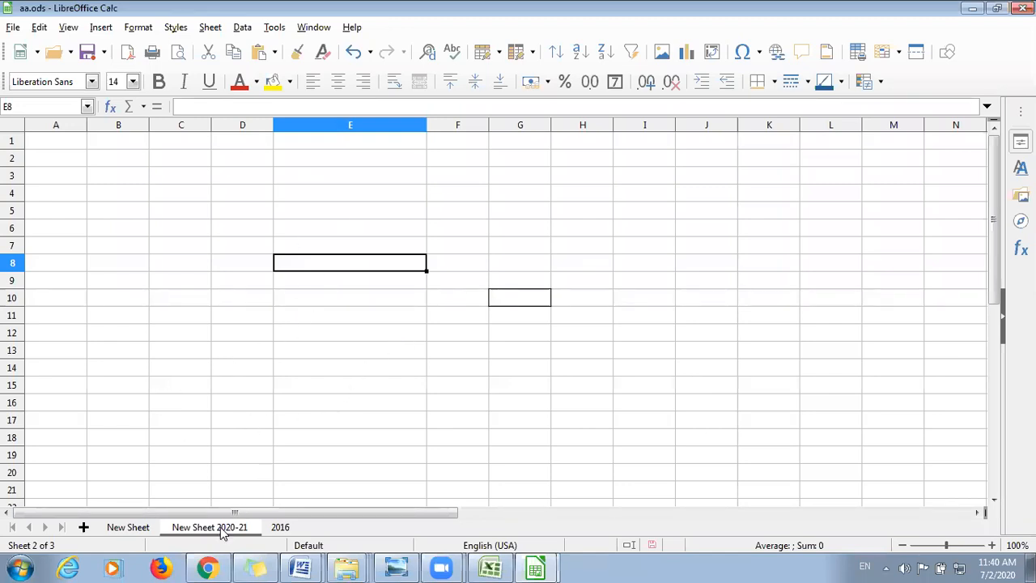
Bring up the sheet commands for the New Sheet 2020-21 sheet
click(214, 28)
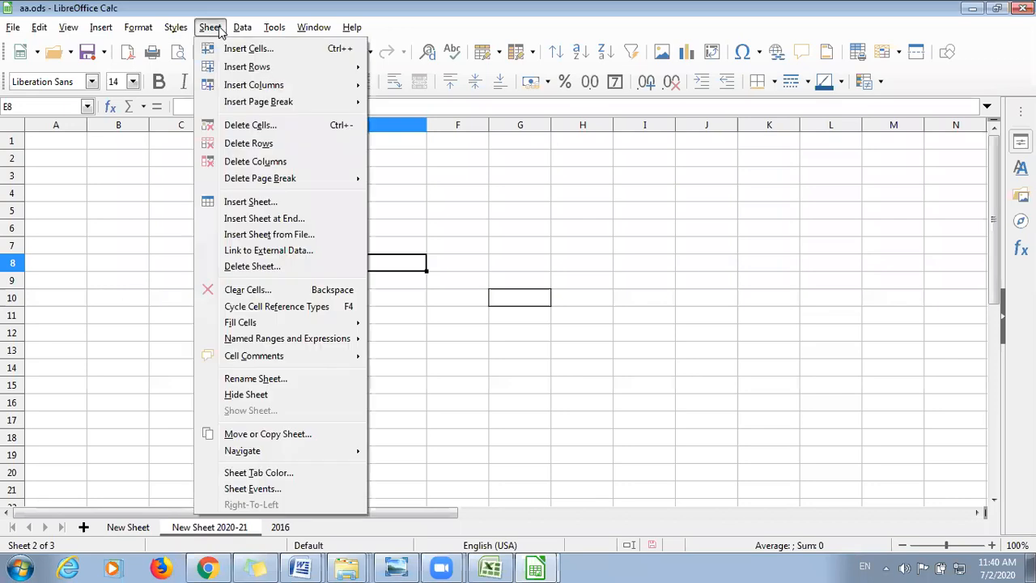